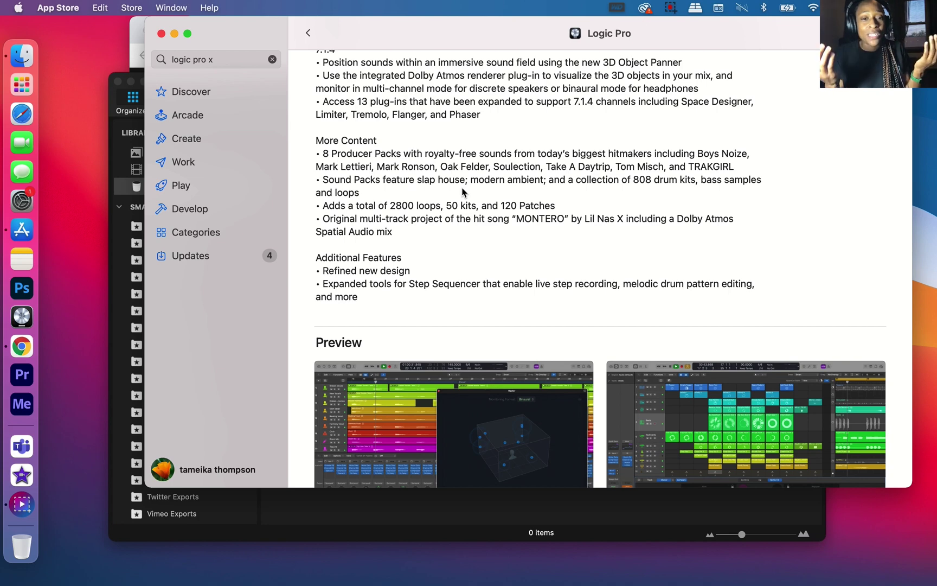
Launch Logic Pro and browse the Starter Grid producer packs, including Take A Daytrip and Tom Misch.
left_click(20, 276)
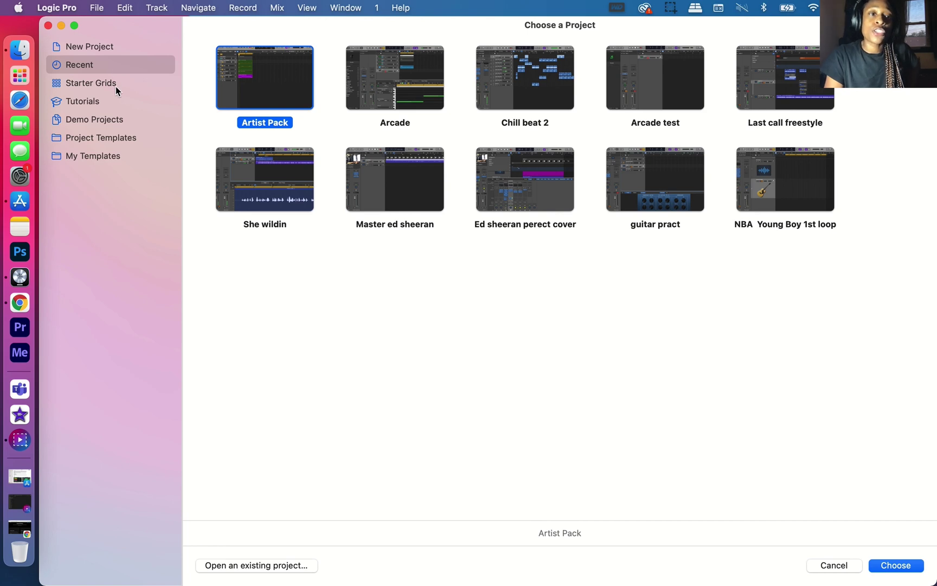
left_click(116, 86)
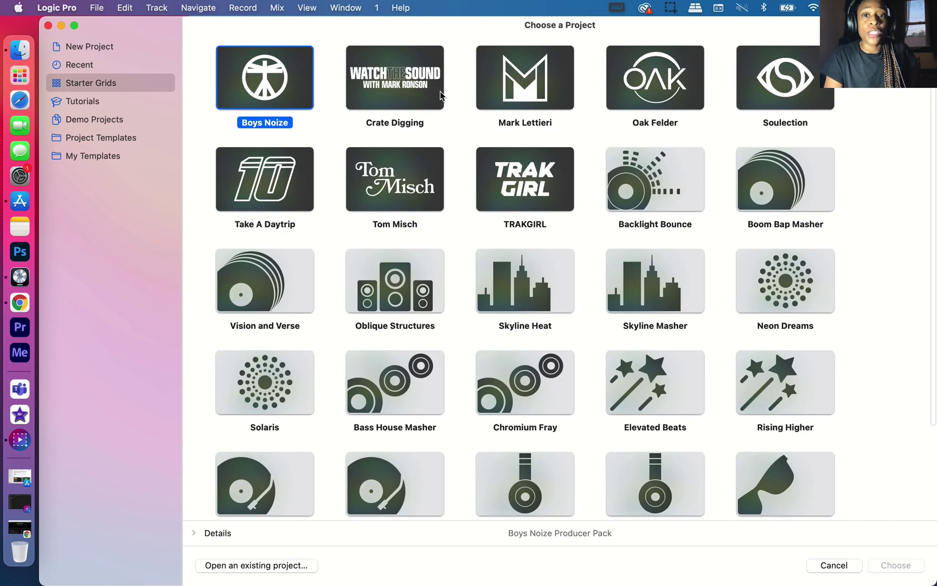
scroll(310, 227, "down", 3)
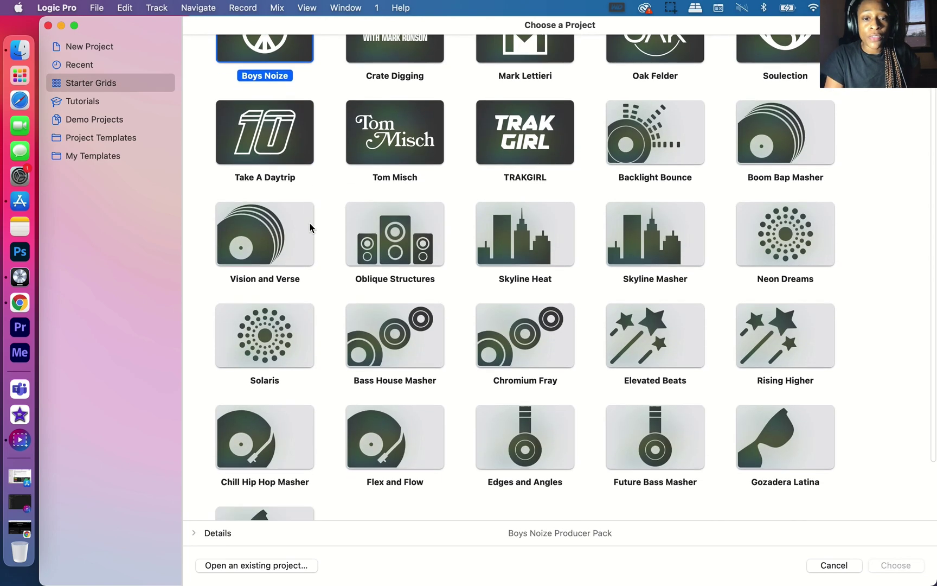
scroll(310, 227, "up", 3)
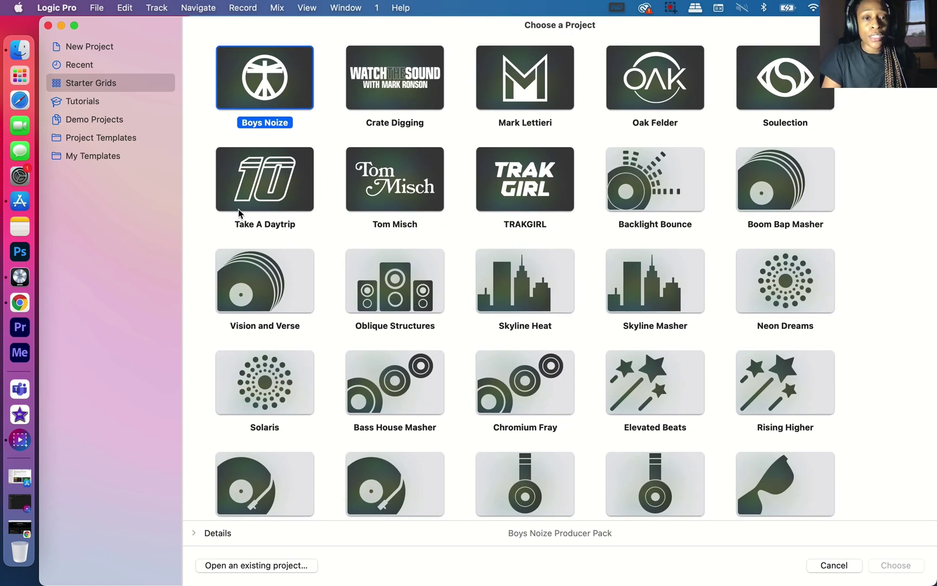
left_click(296, 174)
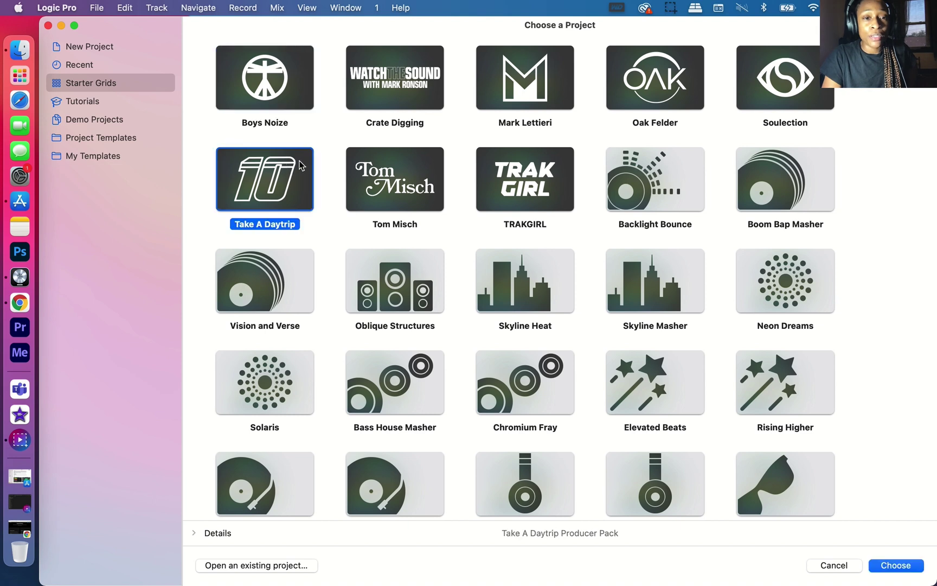
left_click(384, 175)
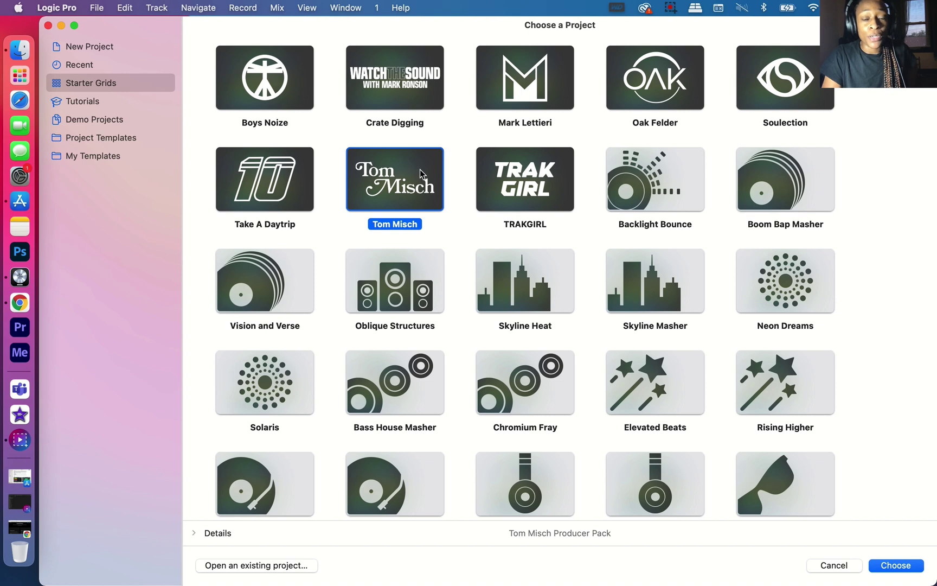
Download the TRAKGIRL producer pack and open its grid as a new project.
mouse_move(530, 184)
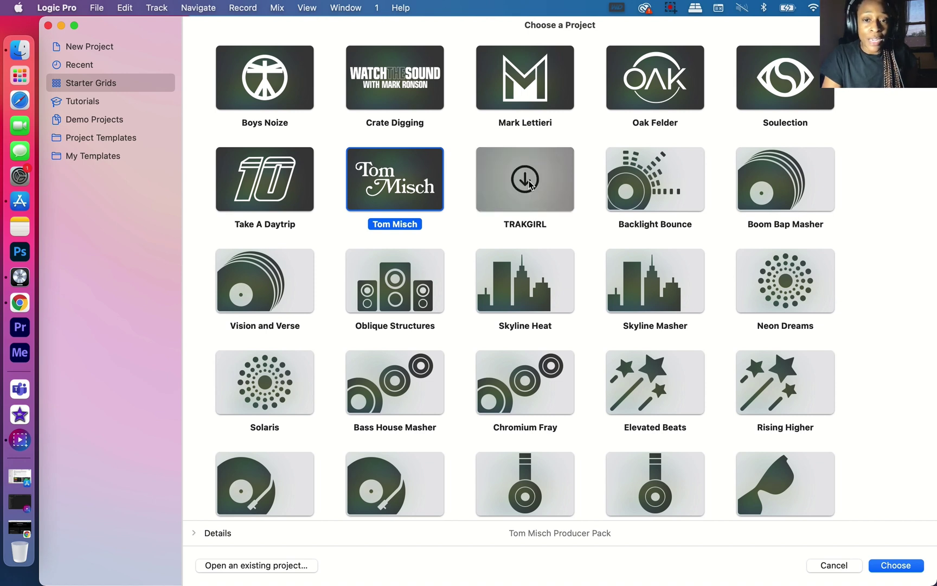
left_click(525, 179)
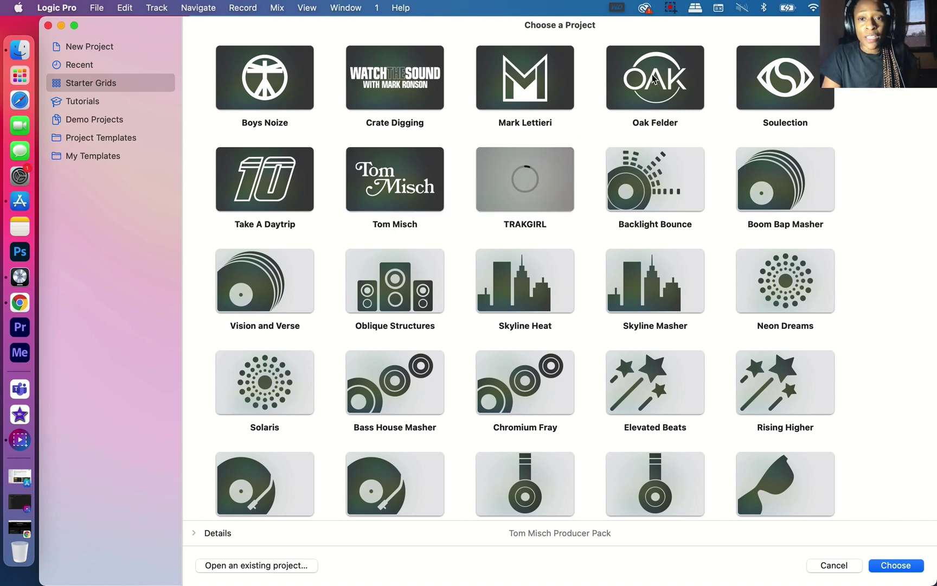
mouse_move(501, 103)
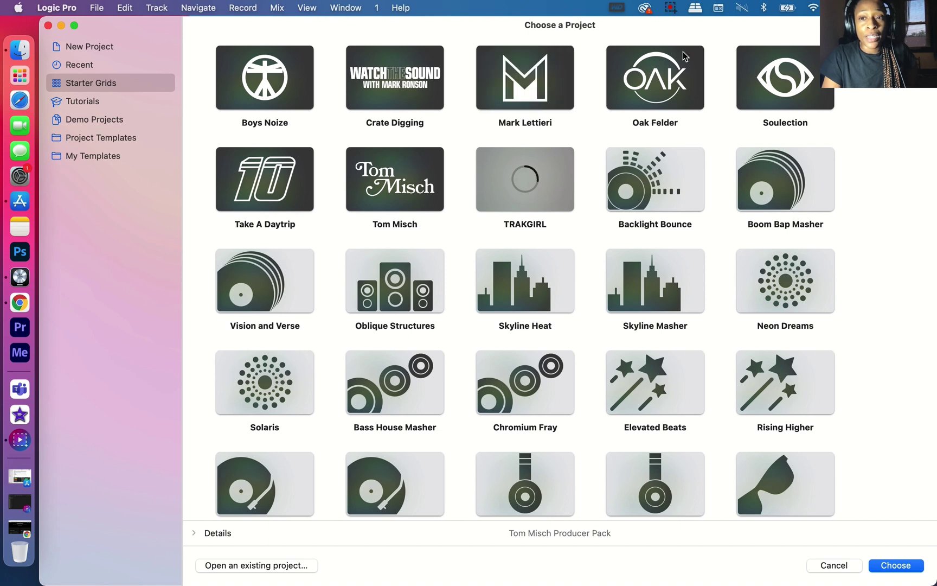
mouse_move(784, 76)
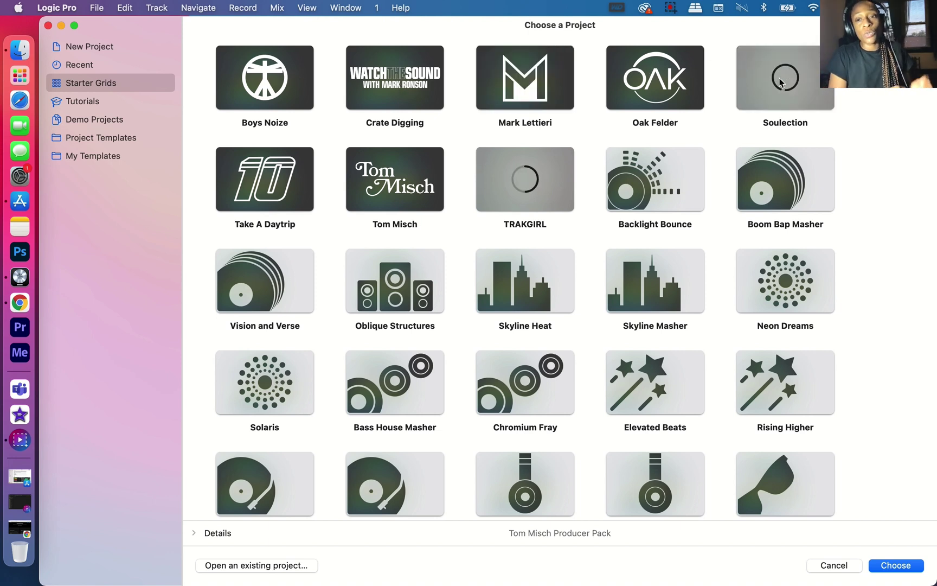
left_click(547, 171)
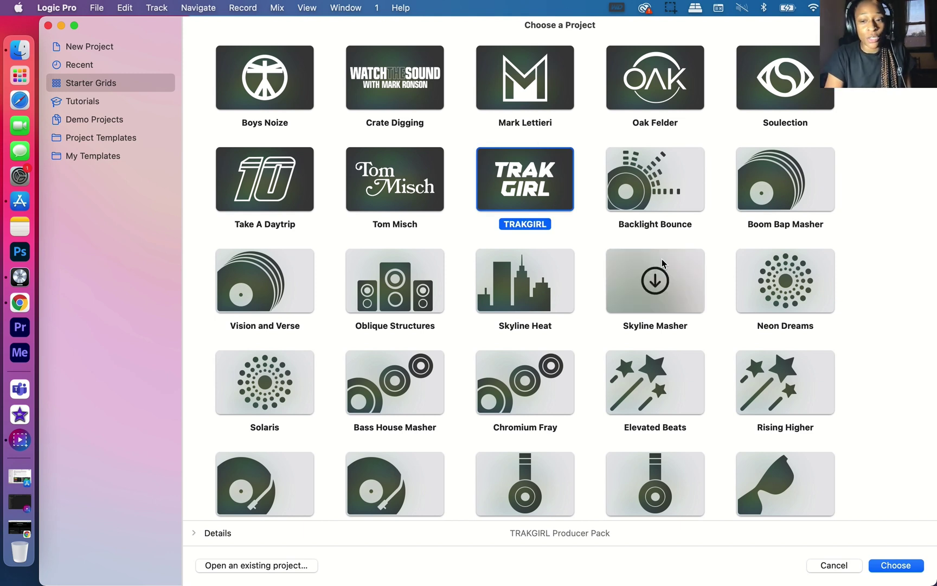
left_click(910, 566)
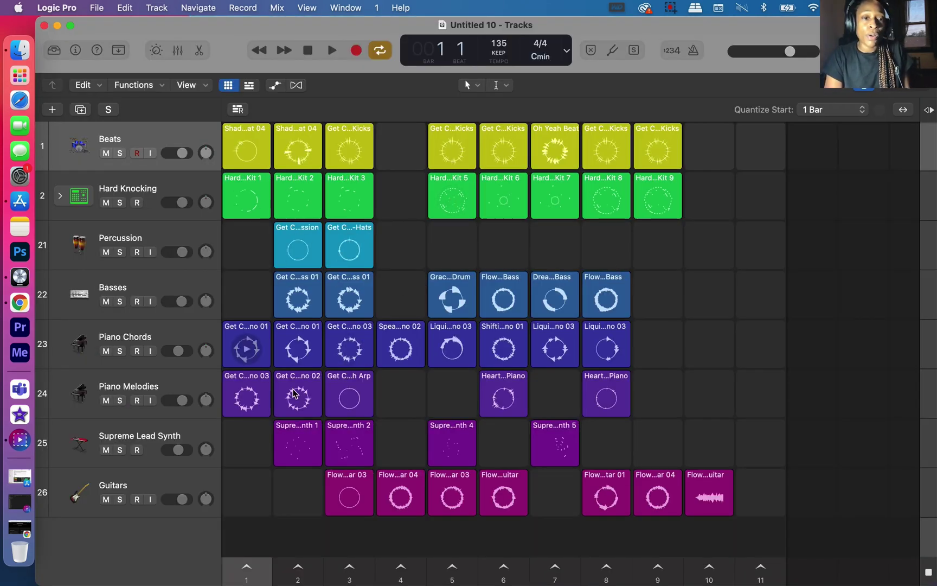
Play the first Piano Chords loop and expand the Hard Knocking stack into its kit pieces.
left_click(95, 352)
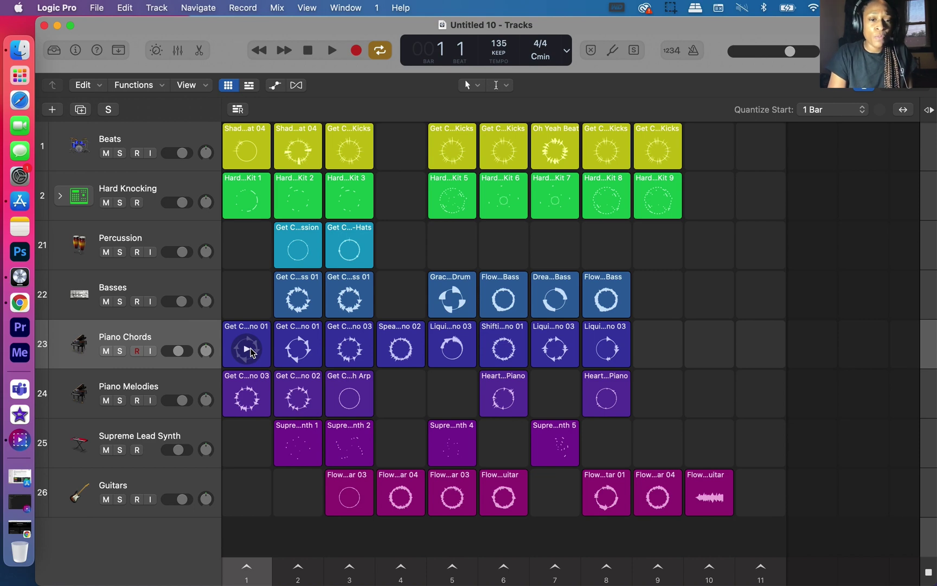
left_click(248, 350)
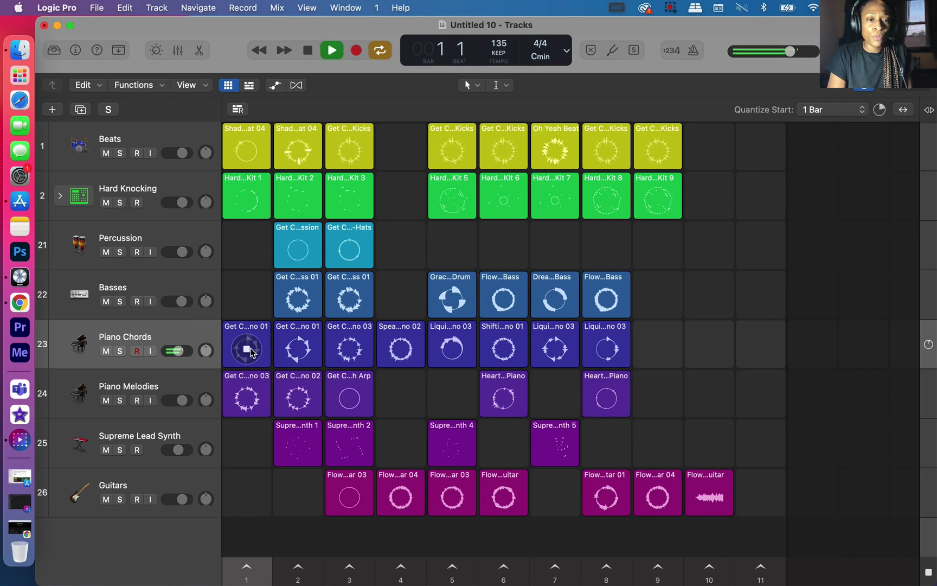
left_click(60, 195)
Show the Inspector, collapse its region and quick help sections, play the project, then close it.
key("i")
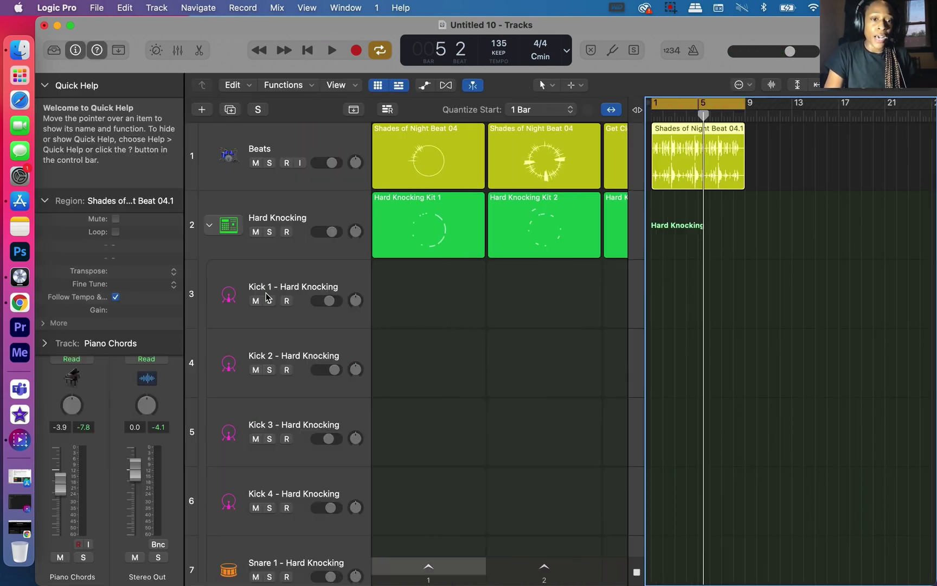
left_click(44, 200)
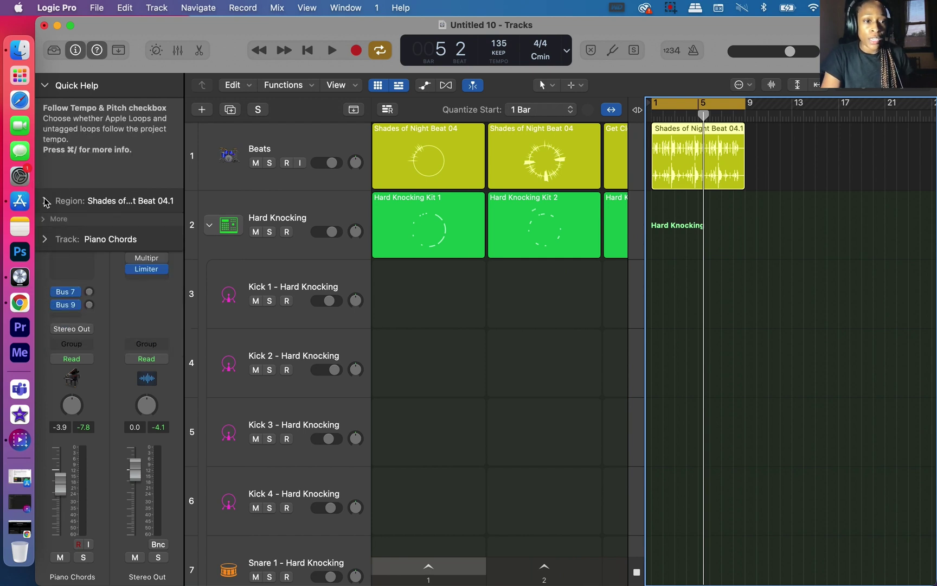
left_click(50, 86)
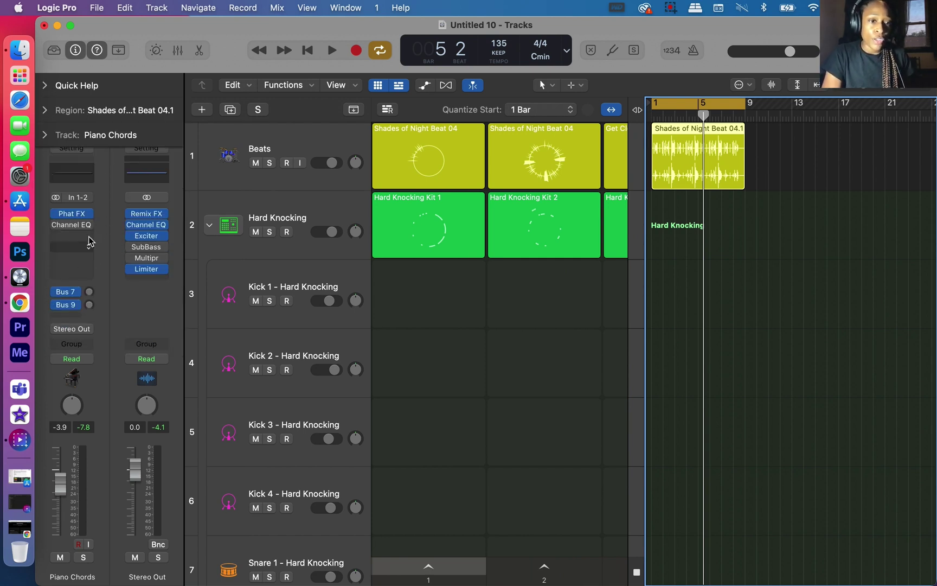
key("space")
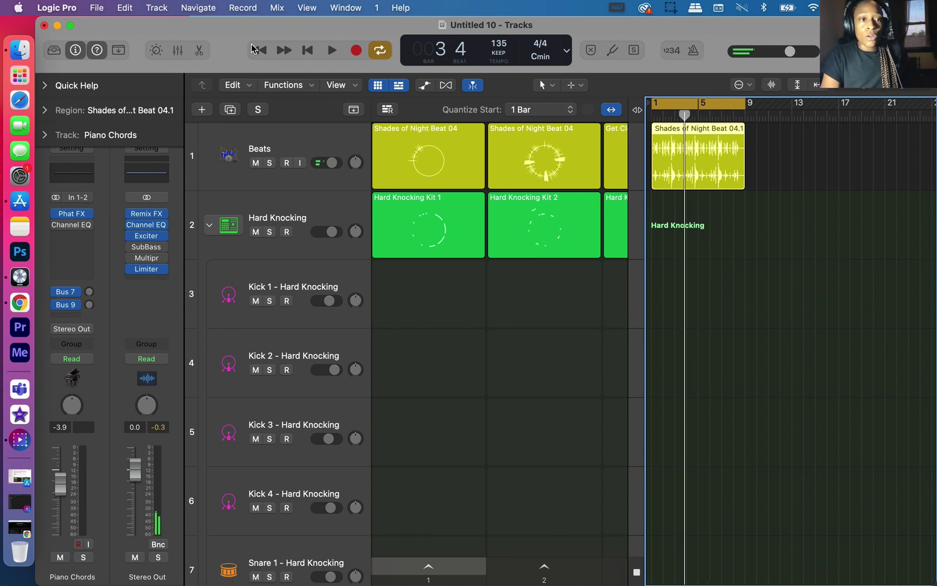
left_click(18, 8)
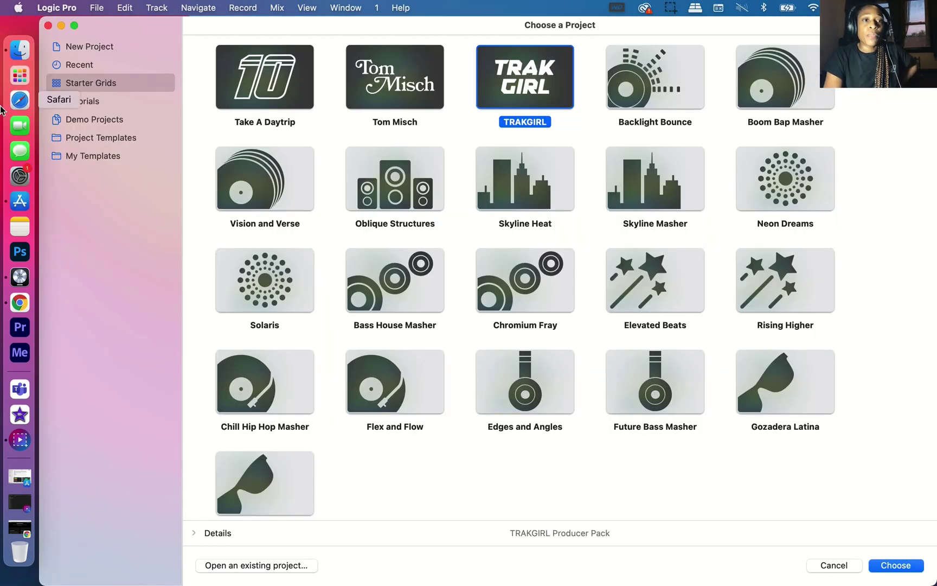
Browse the Recent, Tutorials and Starter Grids lists, then create a new Empty Project from New Project.
left_click(106, 68)
left_click(109, 98)
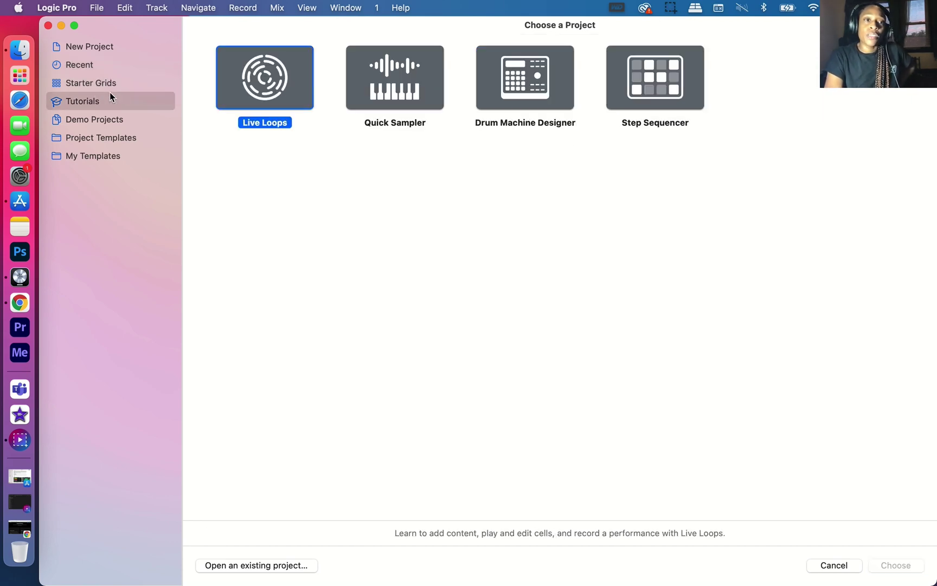
left_click(110, 84)
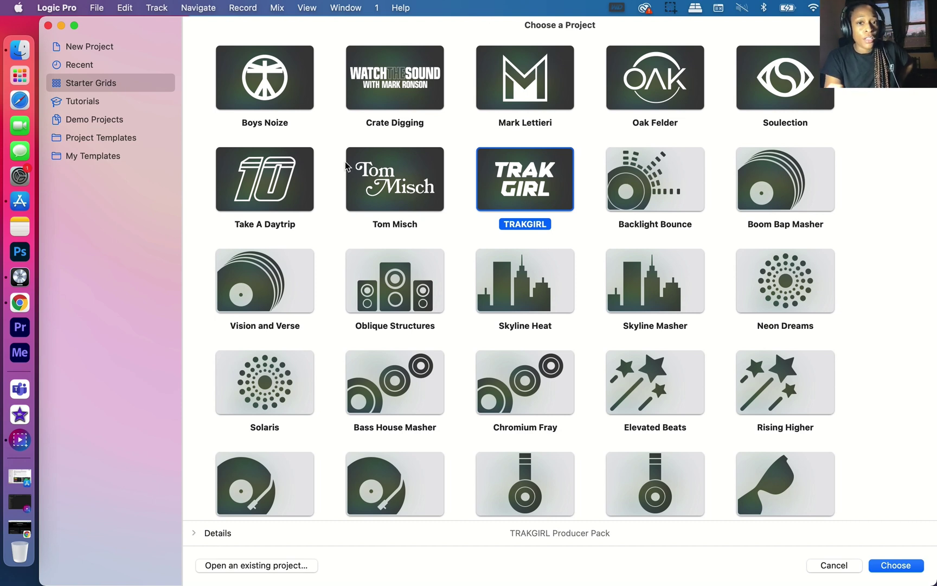
left_click(109, 65)
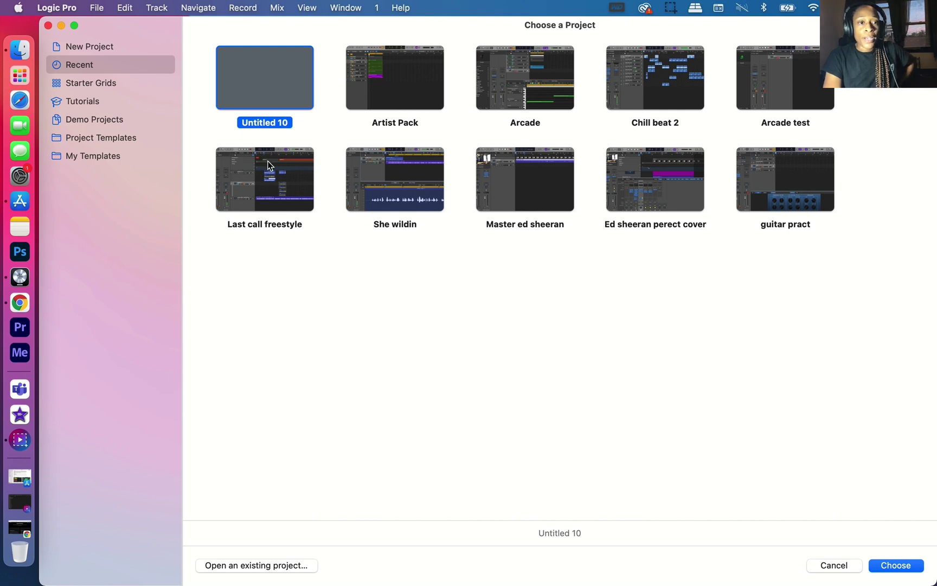
left_click(109, 48)
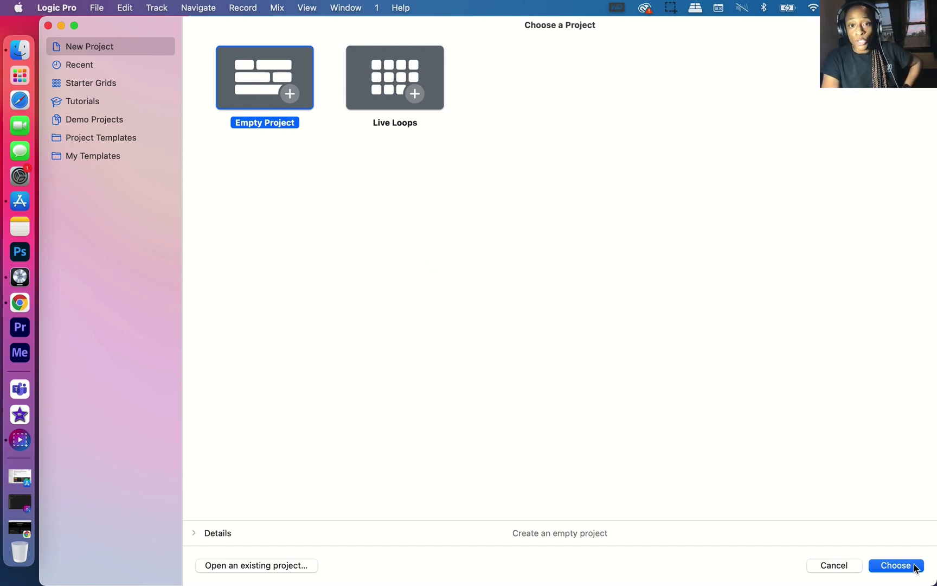
left_click(896, 565)
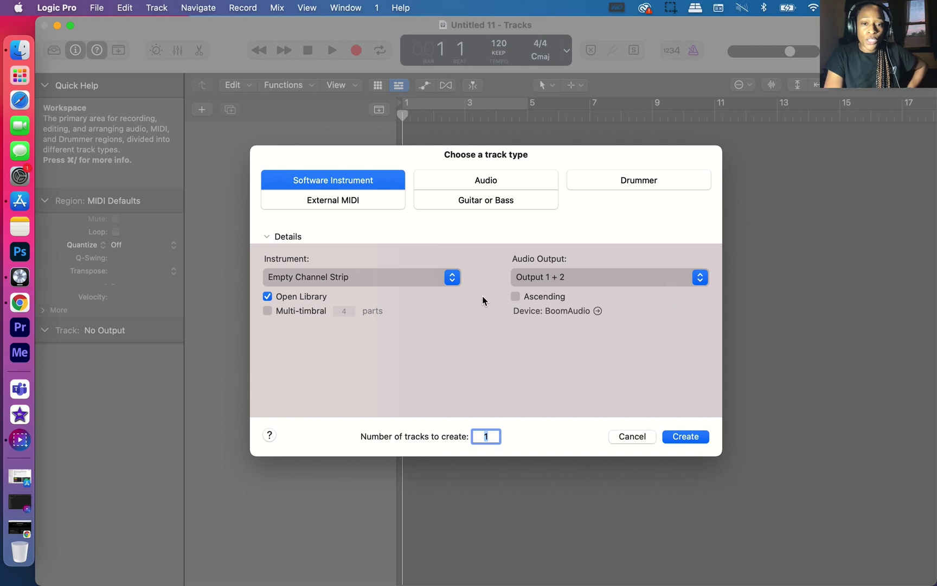
left_click(452, 277)
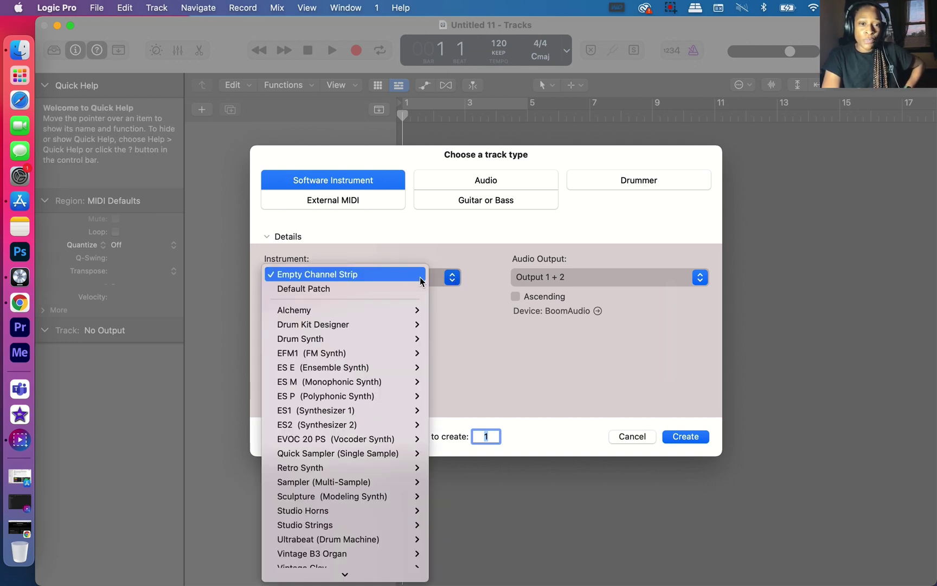
left_click(477, 269)
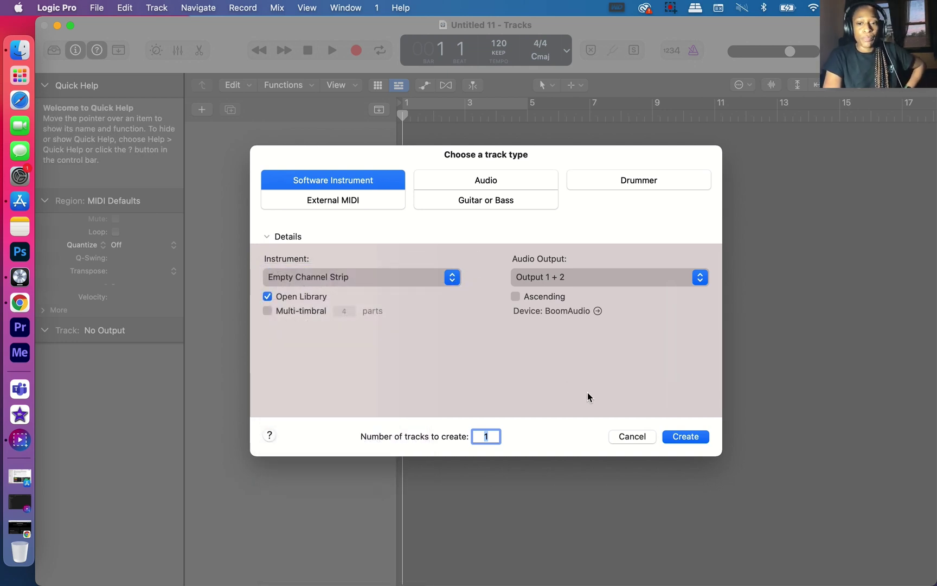
left_click(685, 436)
key("ctrl+super+f")
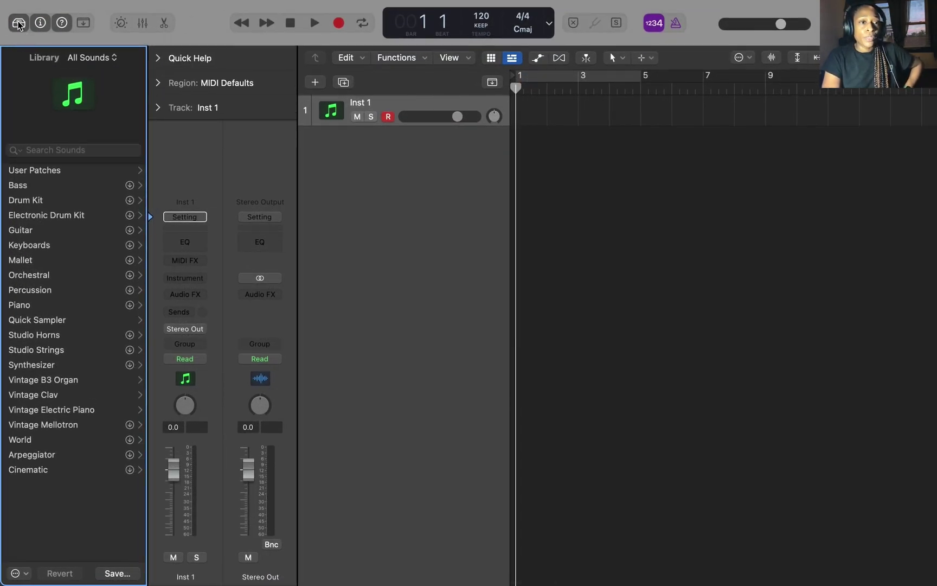
left_click(19, 23)
left_click(18, 23)
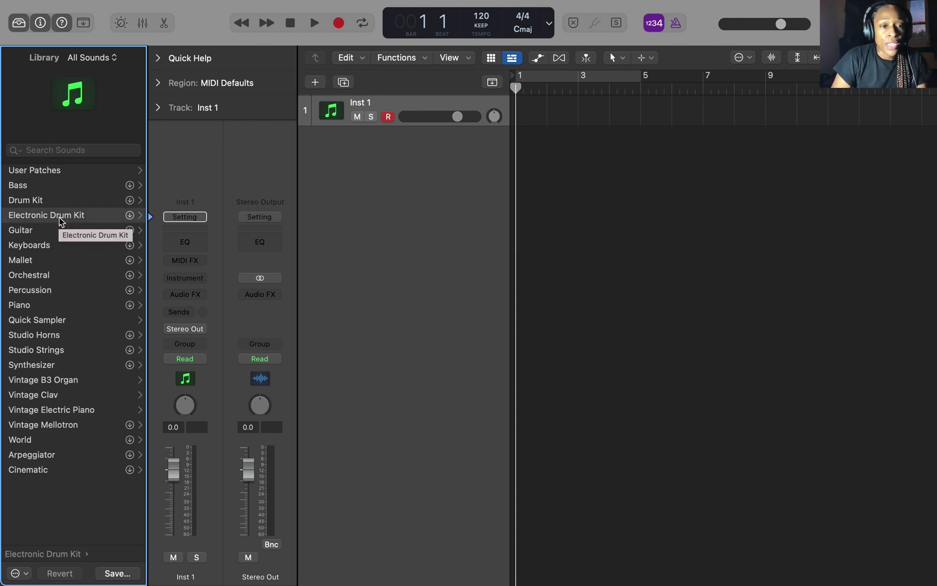
left_click(61, 222)
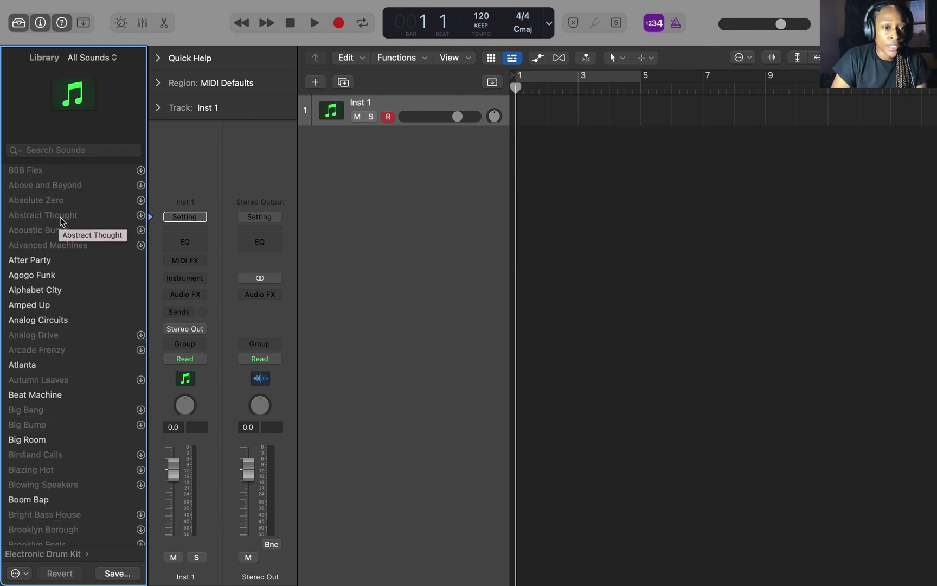
scroll(61, 333, "down", 15)
scroll(61, 334, "down", 20)
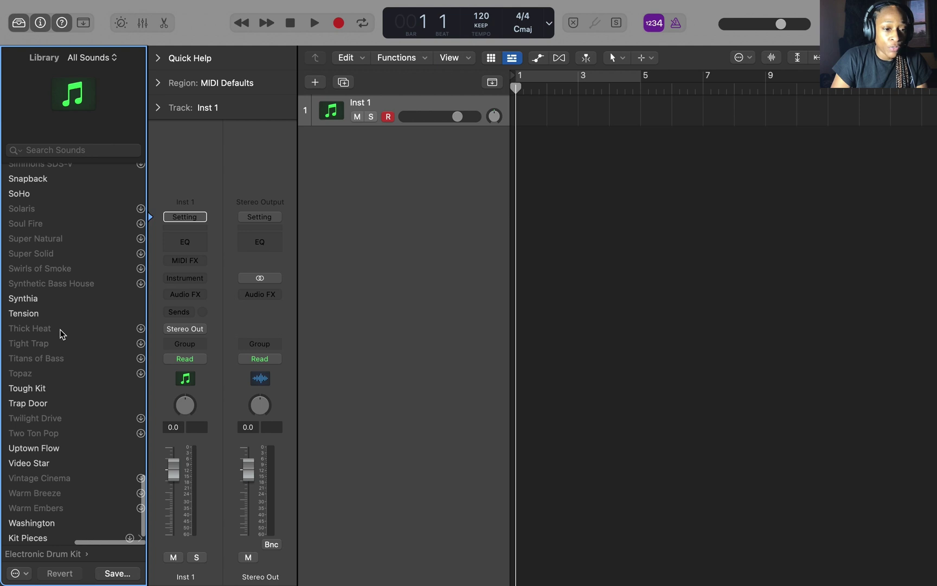
scroll(62, 333, "up", 20)
scroll(92, 168, "left", 5)
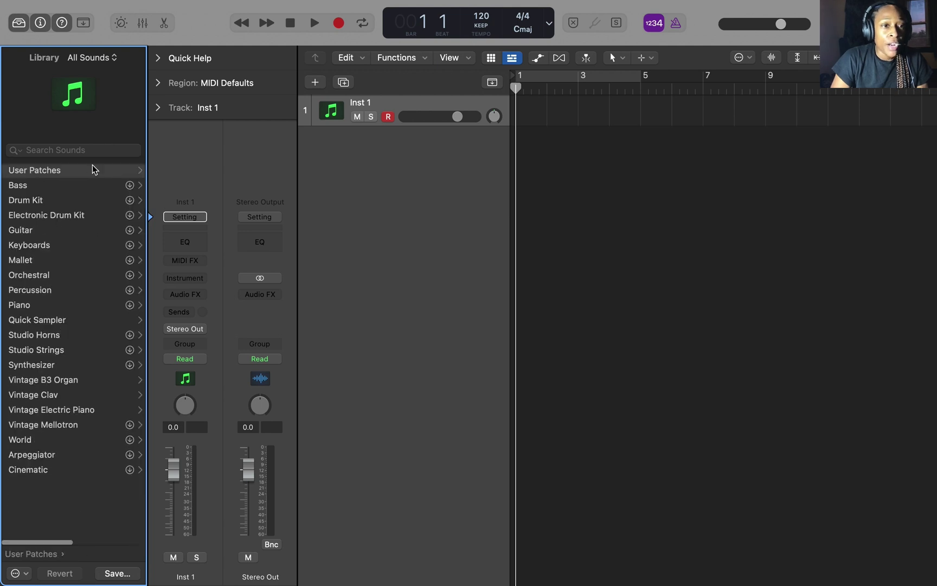
Filter the Library to the Take A Daytrip sounds and open the Electronic Drum Kit patches.
left_click(114, 60)
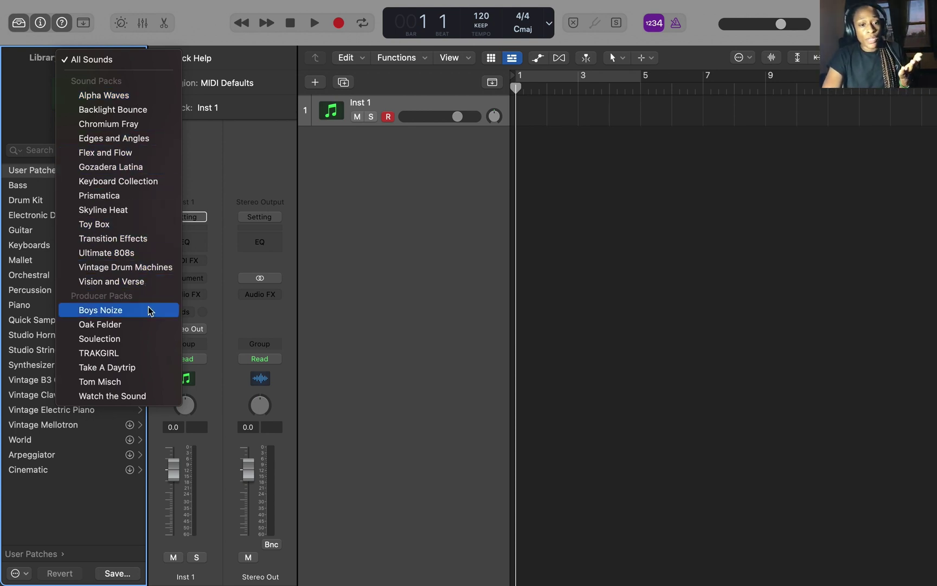
left_click(141, 367)
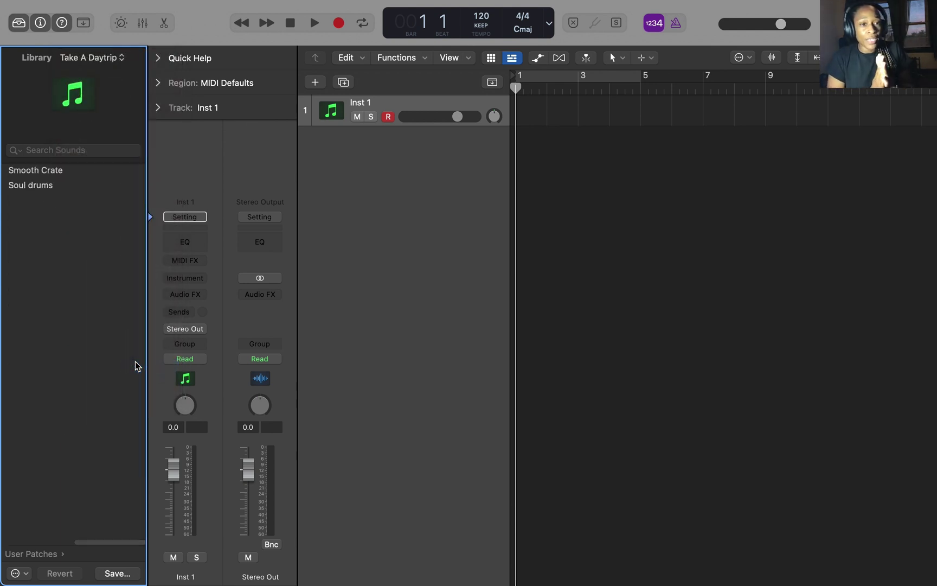
scroll(47, 229, "left", 5)
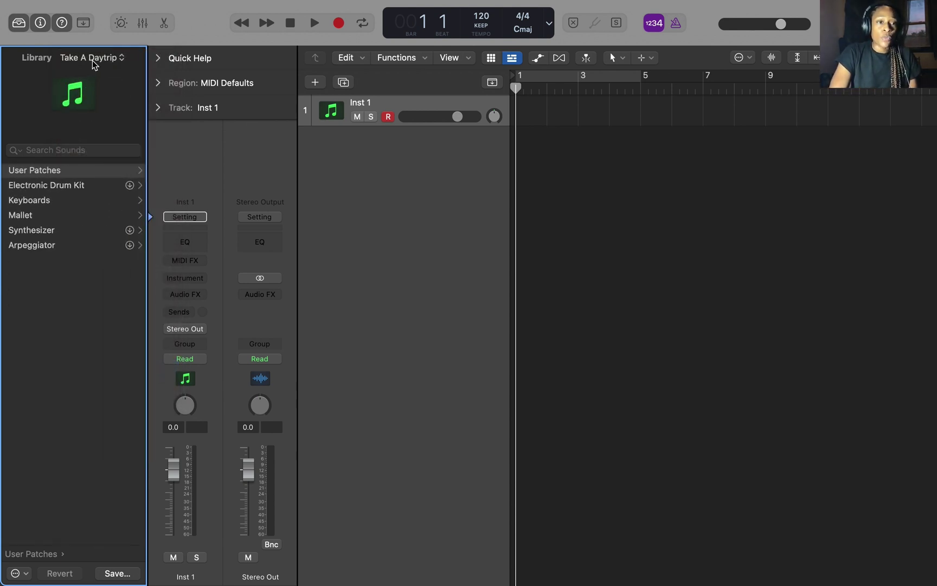
left_click(80, 187)
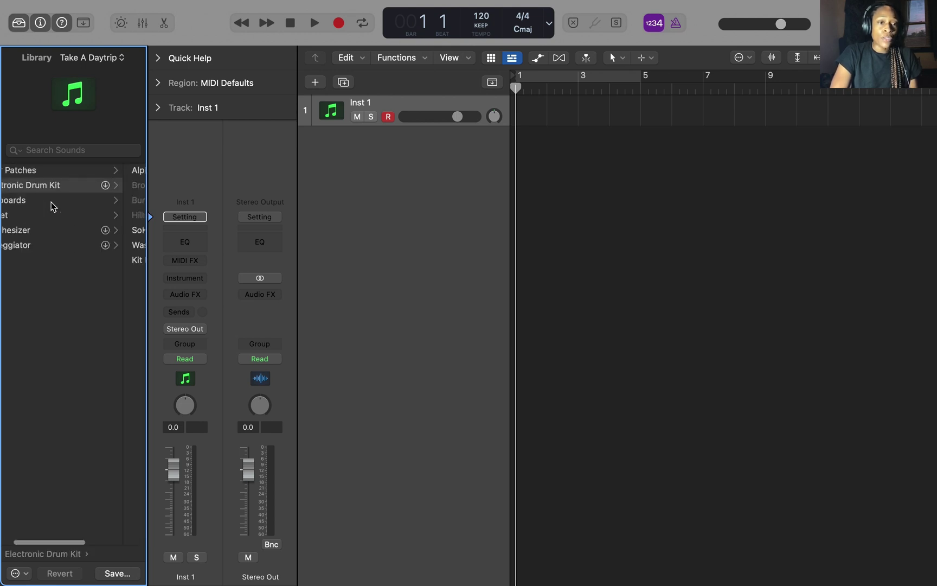
scroll(53, 207, "left", 3)
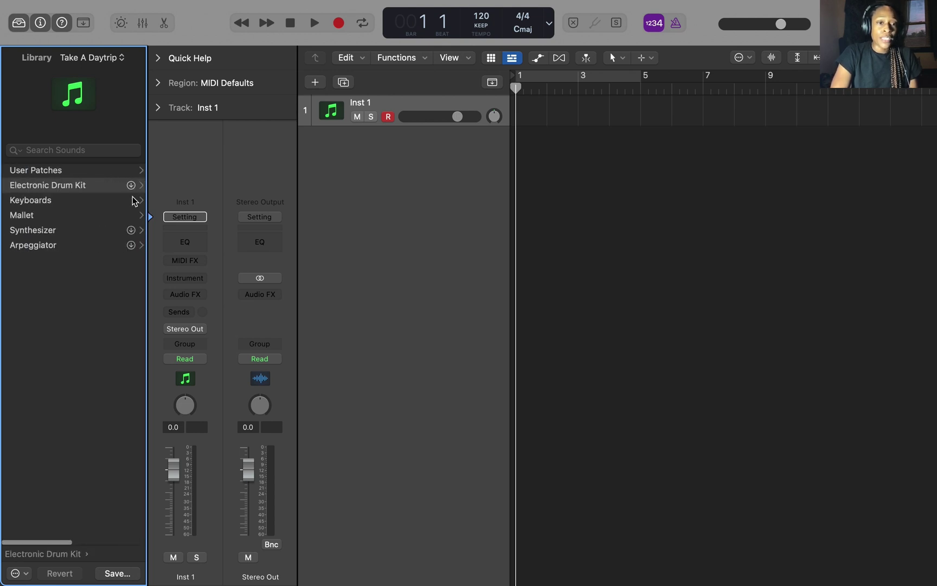
left_click(96, 185)
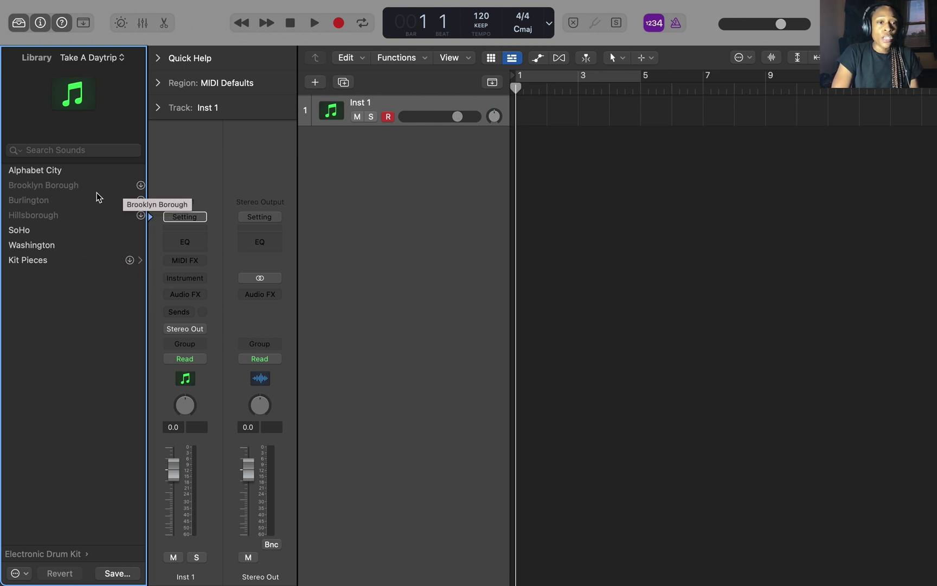
Download Brooklyn Borough and Kit Pieces, entering the account password, then open the Kit Pieces folder.
left_click(141, 186)
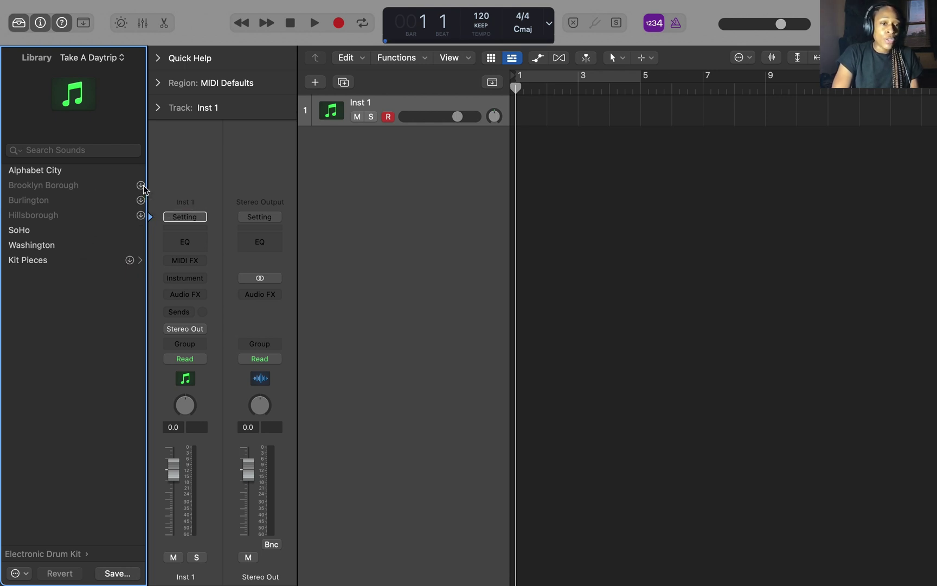
type("•")
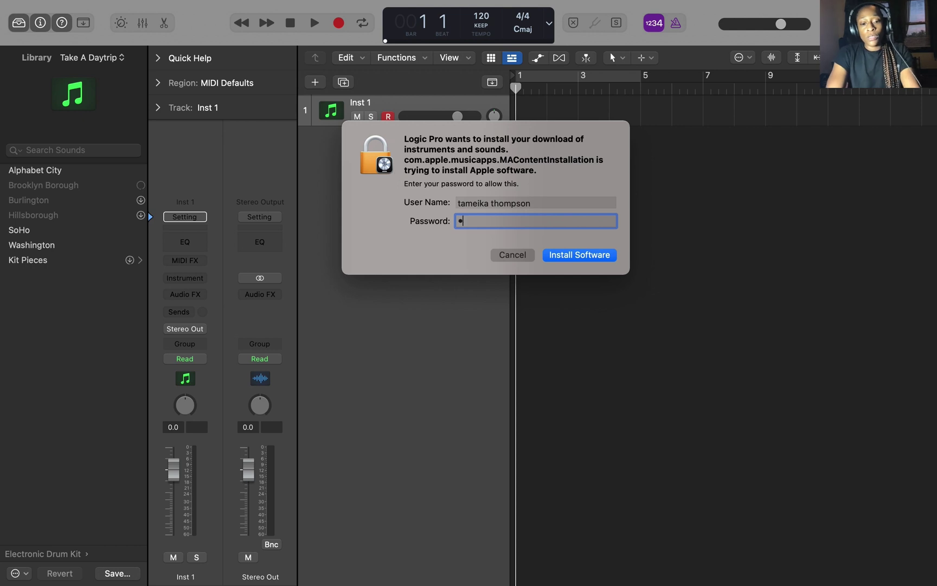
type("•••")
key("Return")
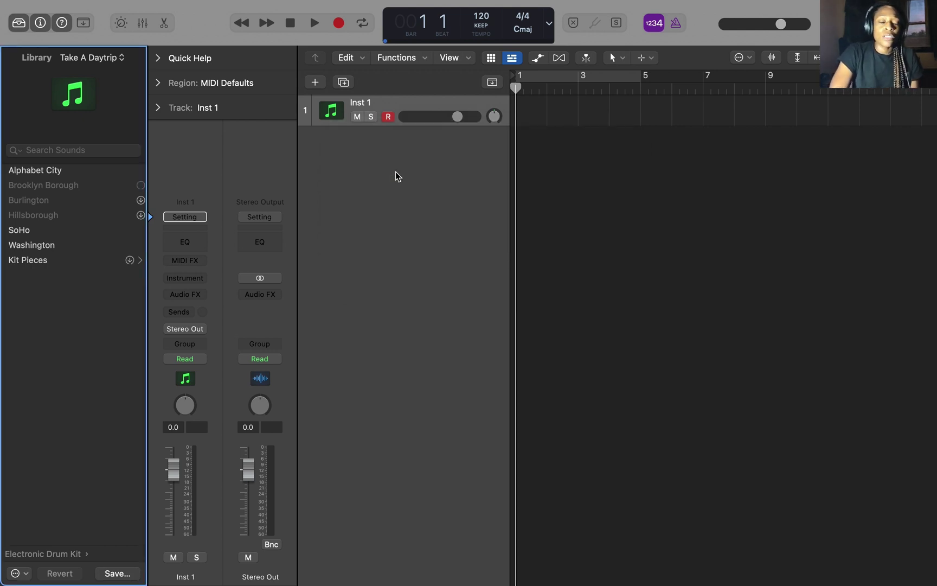
left_click(397, 176)
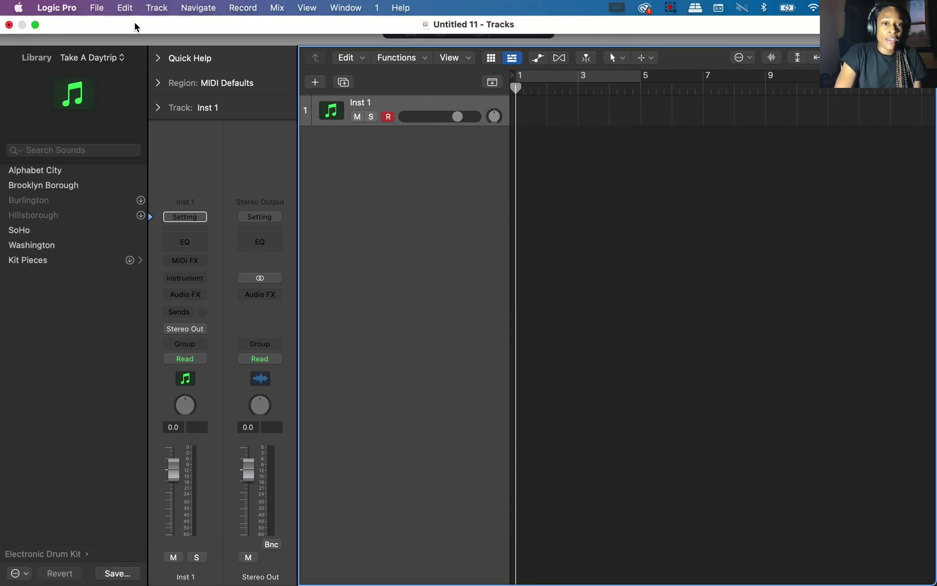
left_click(130, 260)
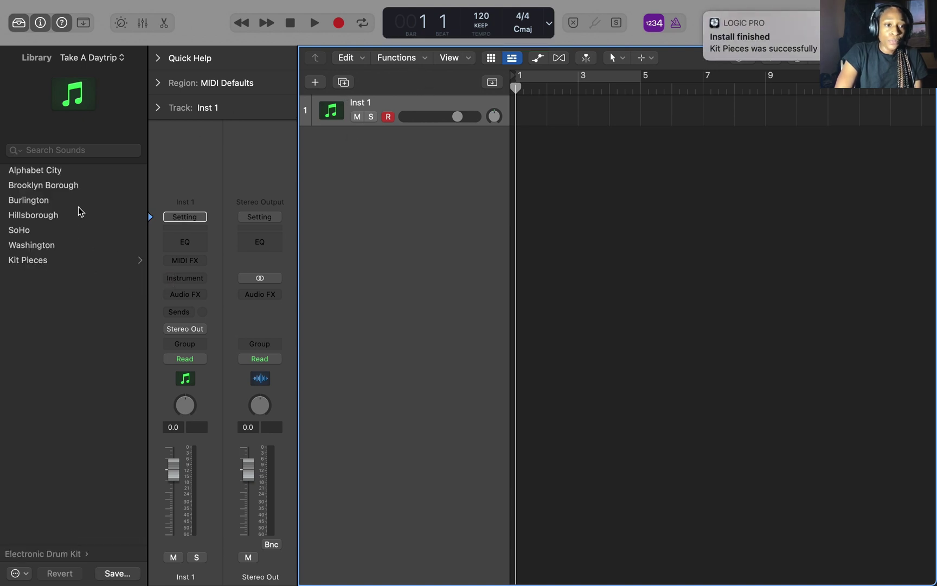
left_click(85, 260)
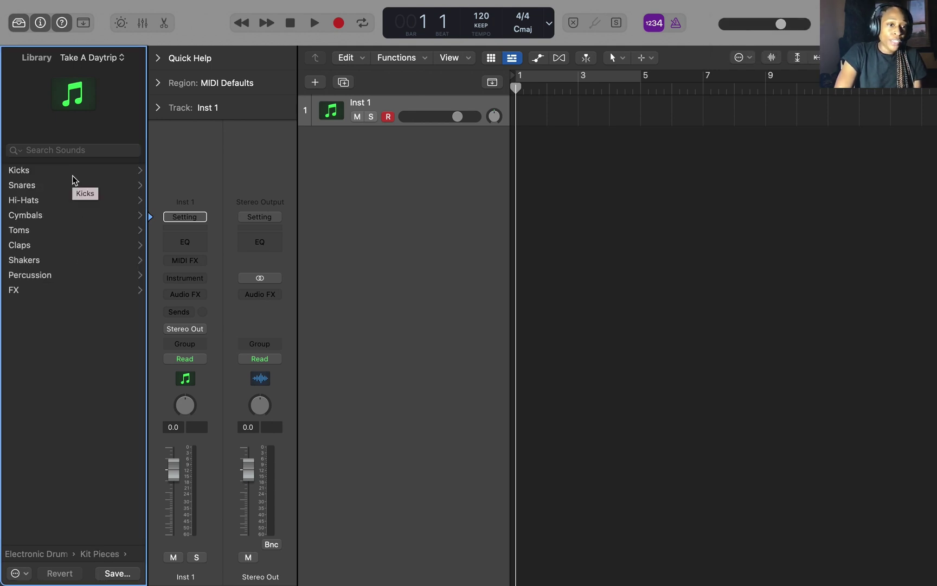
Browse the Kit Pieces Kicks, Snares and Hi-Hats lists, then load Kick 1 - Alphabet City.
left_click(73, 174)
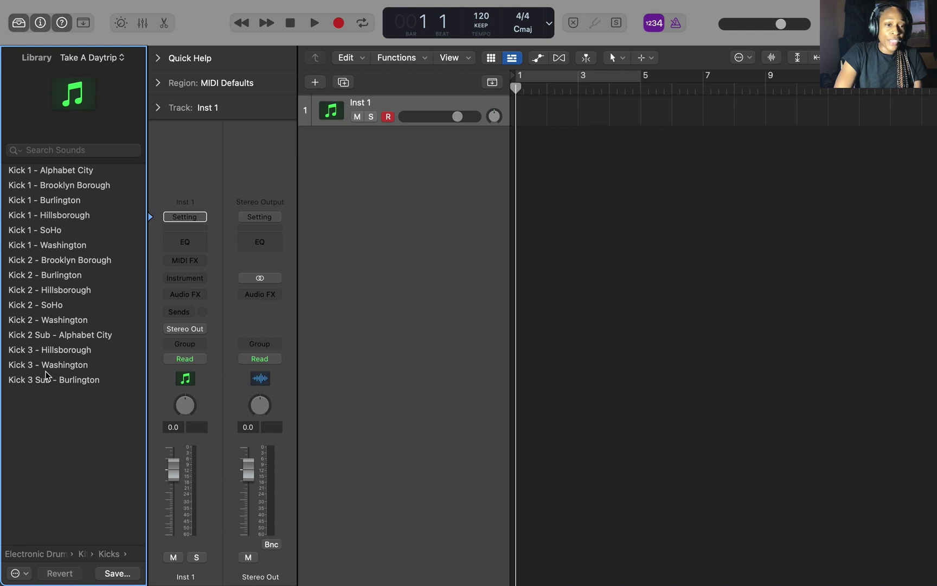
key("Left")
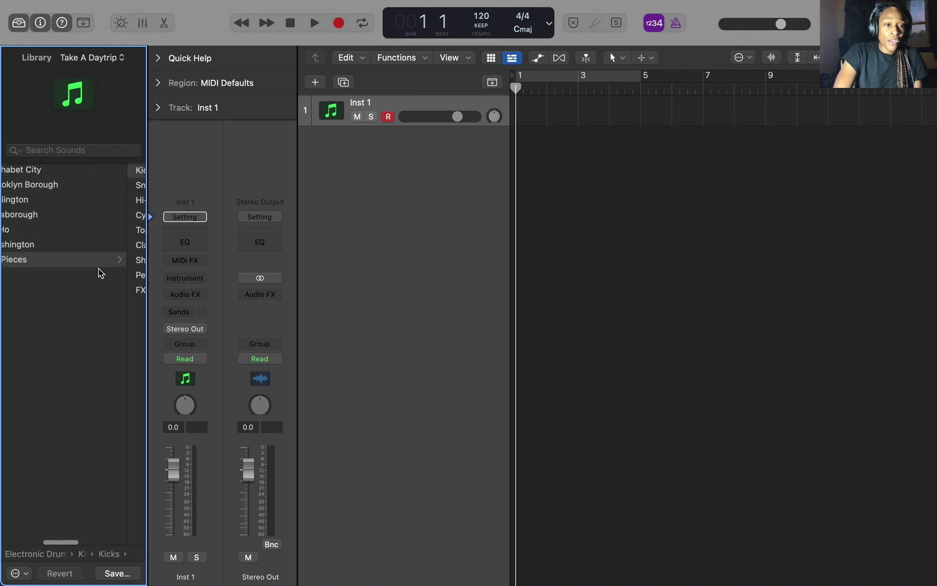
left_click(99, 263)
left_click(85, 186)
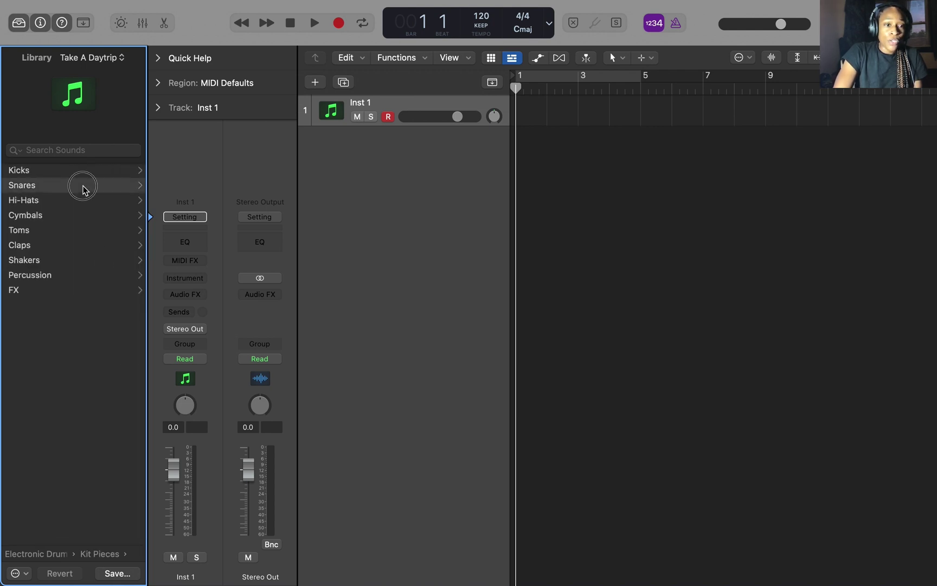
key("Left")
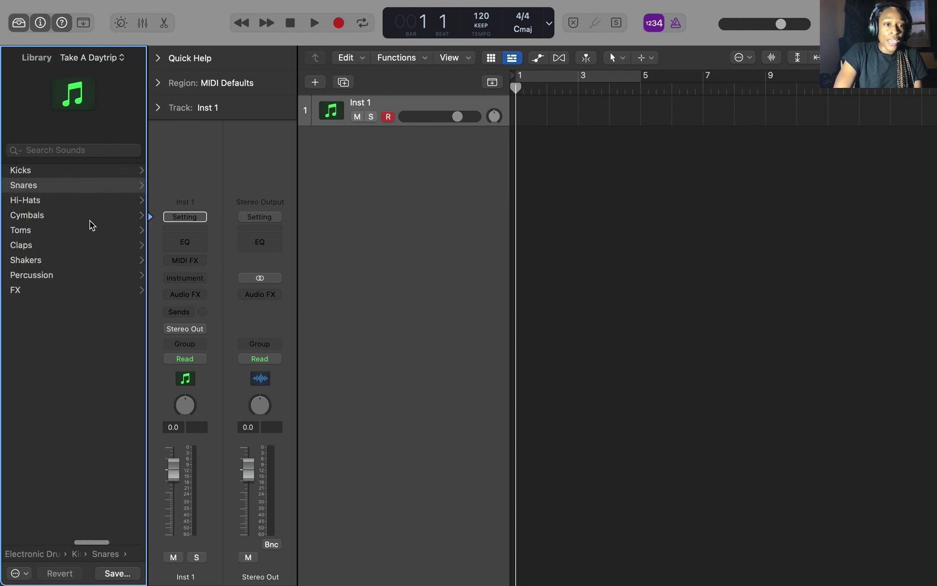
left_click(82, 201)
key("Left")
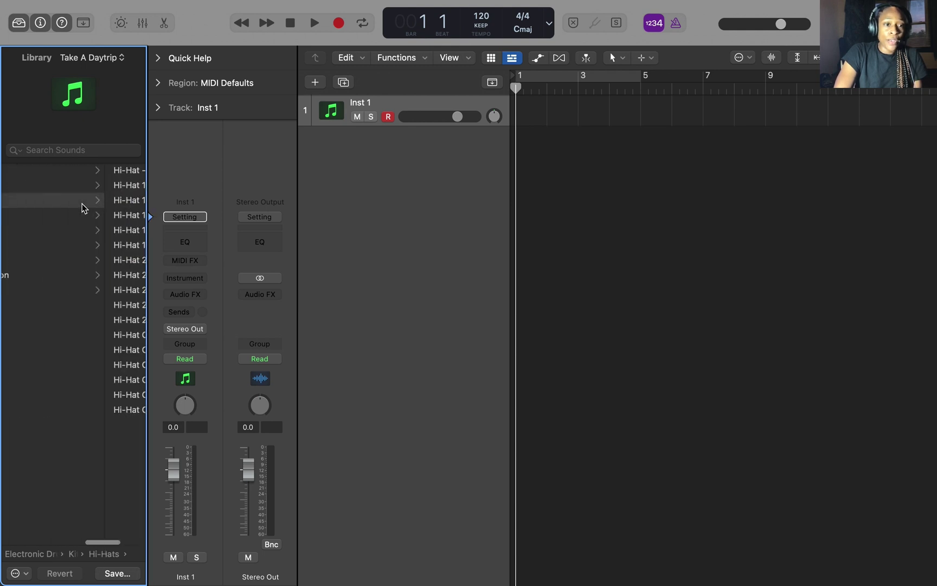
key("Left")
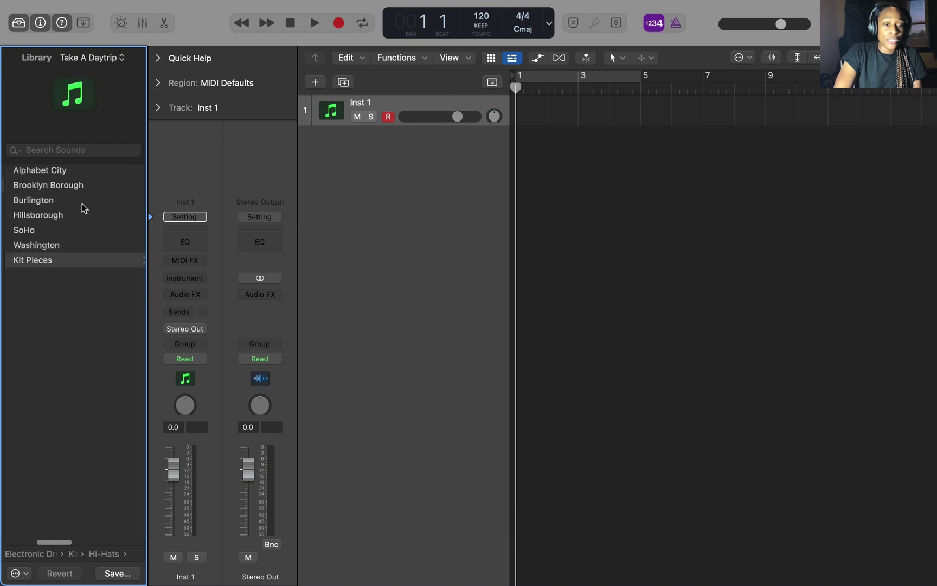
key("Right")
key("Left")
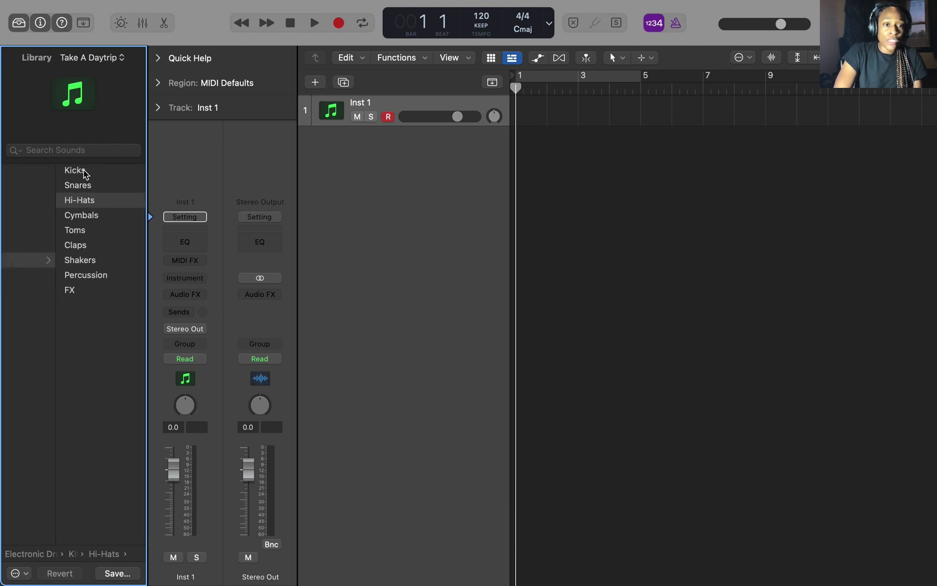
double_click(84, 173)
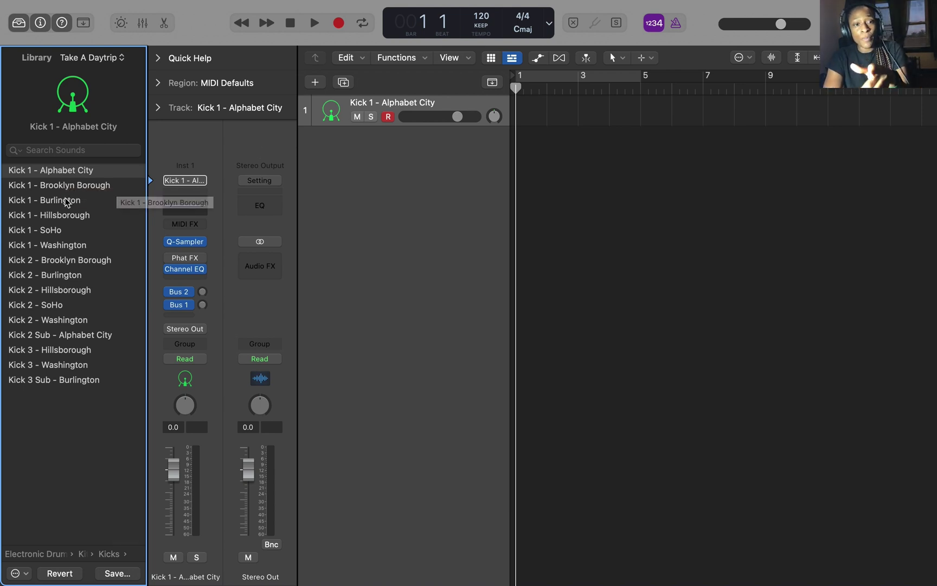
Load Kick 1 - Brooklyn Borough and audition it in Q-Sampler with Musical Typing at octave C0.
left_click(75, 186)
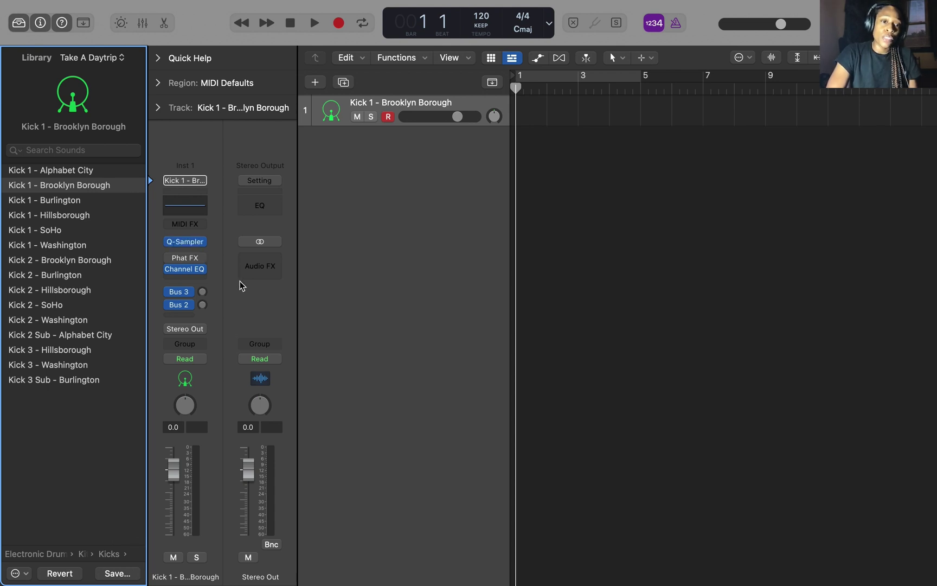
left_click(185, 242)
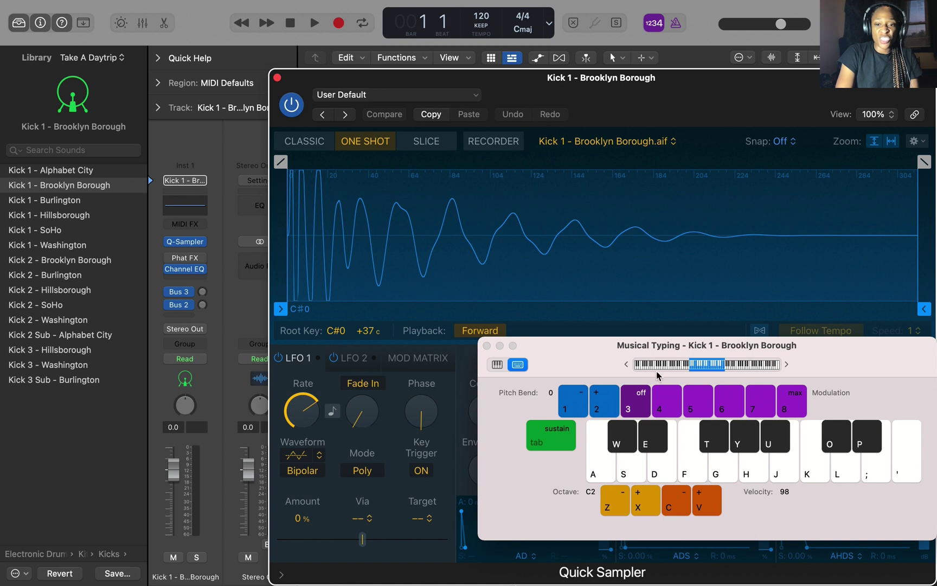
left_click(682, 367)
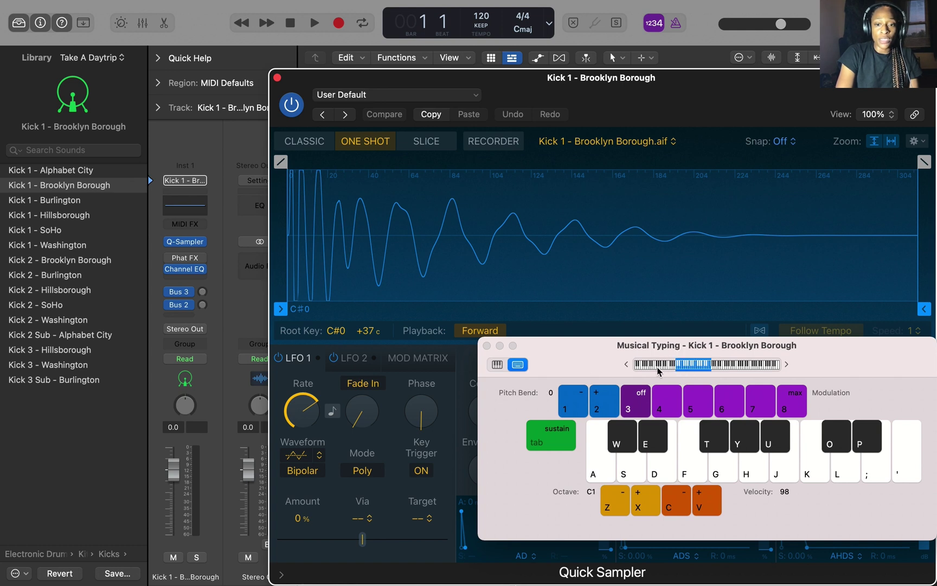
left_click(669, 370)
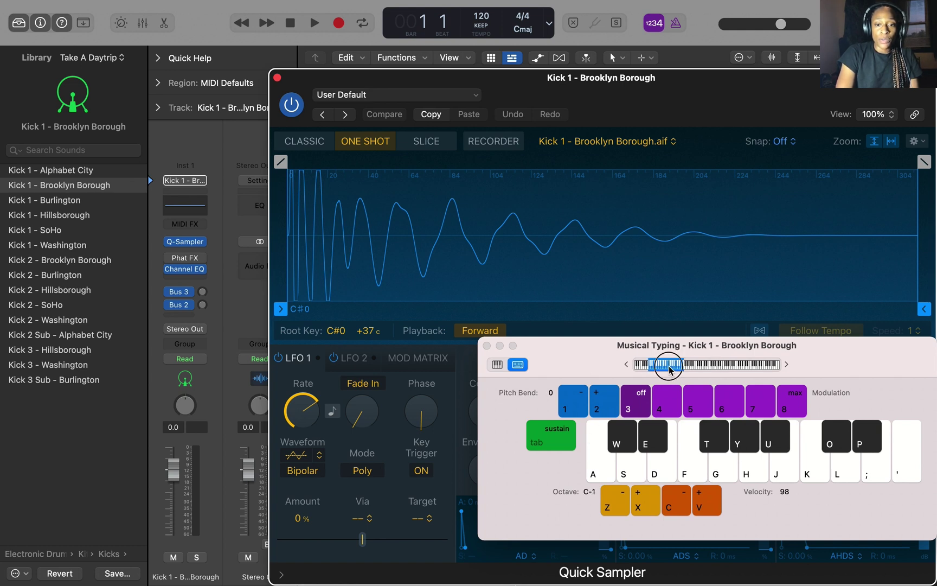
left_click(593, 475)
left_click(592, 475)
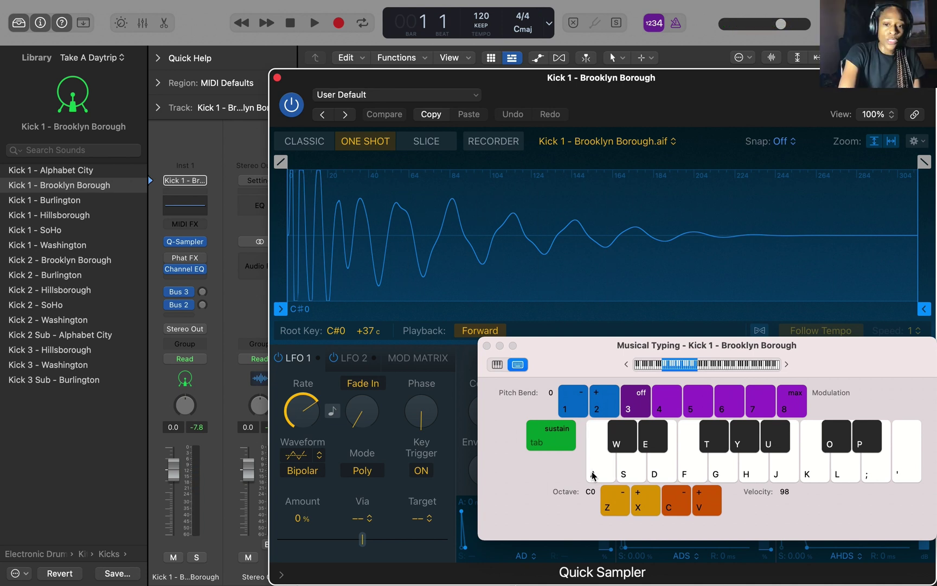
left_click(593, 475)
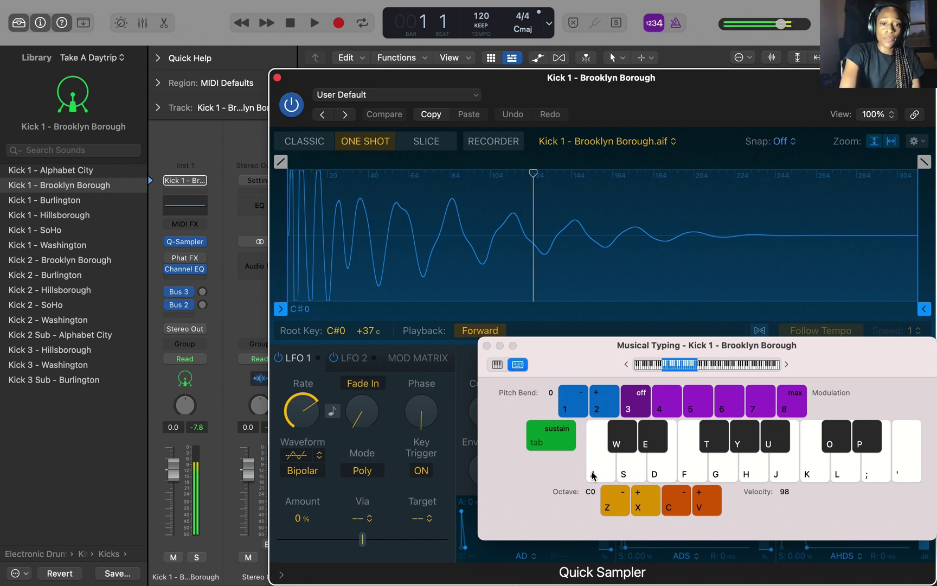
left_click(593, 475)
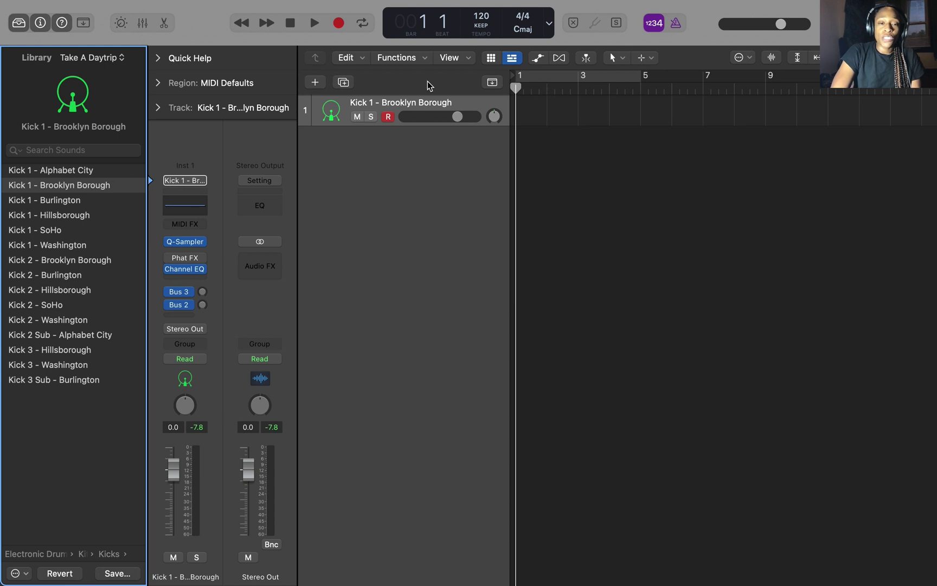
Load the Washington drum kit from the Electronic Drum Kit patches onto the track.
scroll(133, 215, "left", 5)
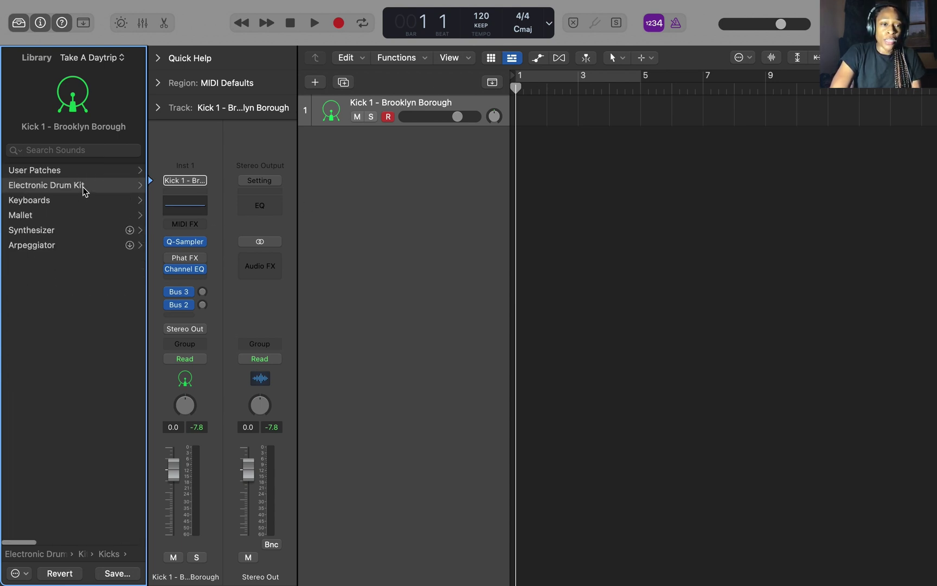
left_click(84, 188)
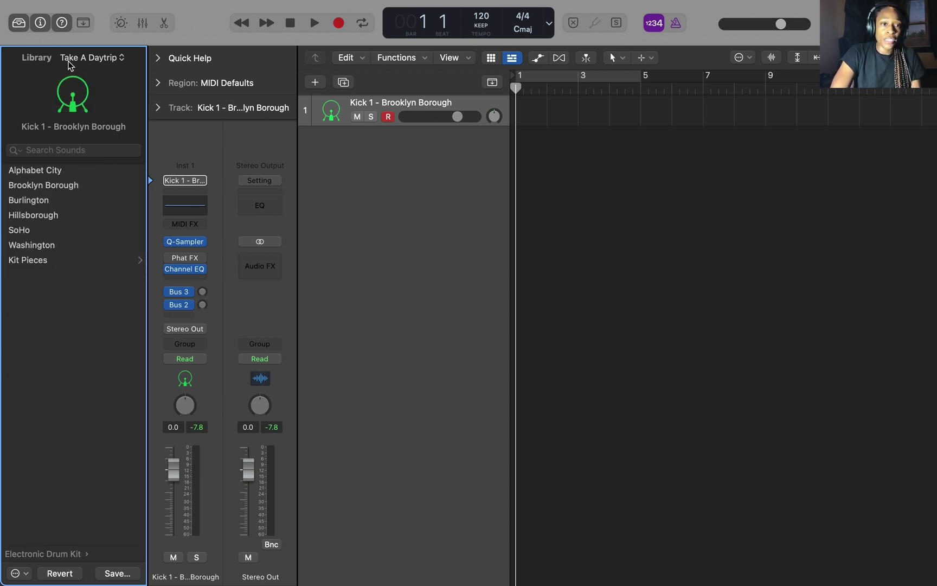
left_click(59, 246)
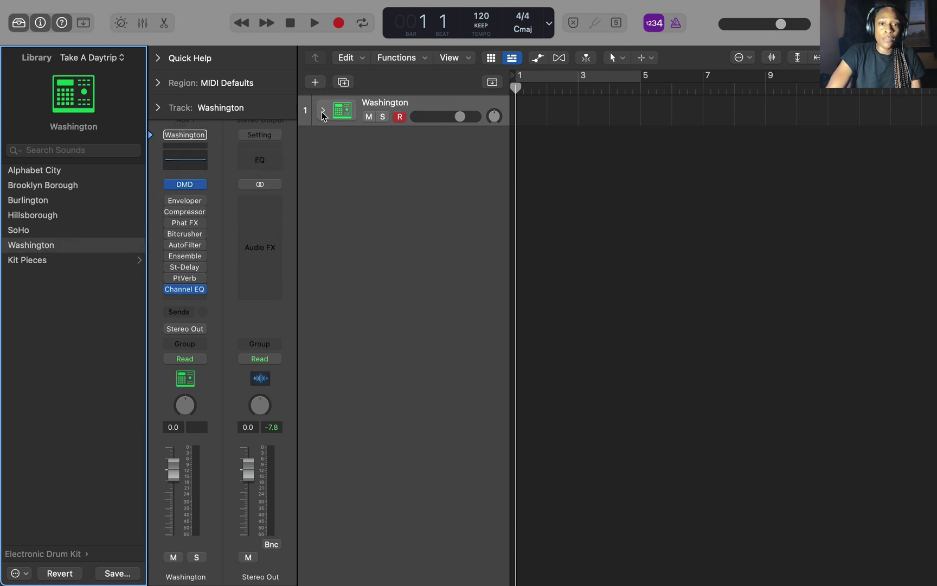
Expand the Washington stack to view its kit-piece subtracks, then collapse it again.
left_click(323, 111)
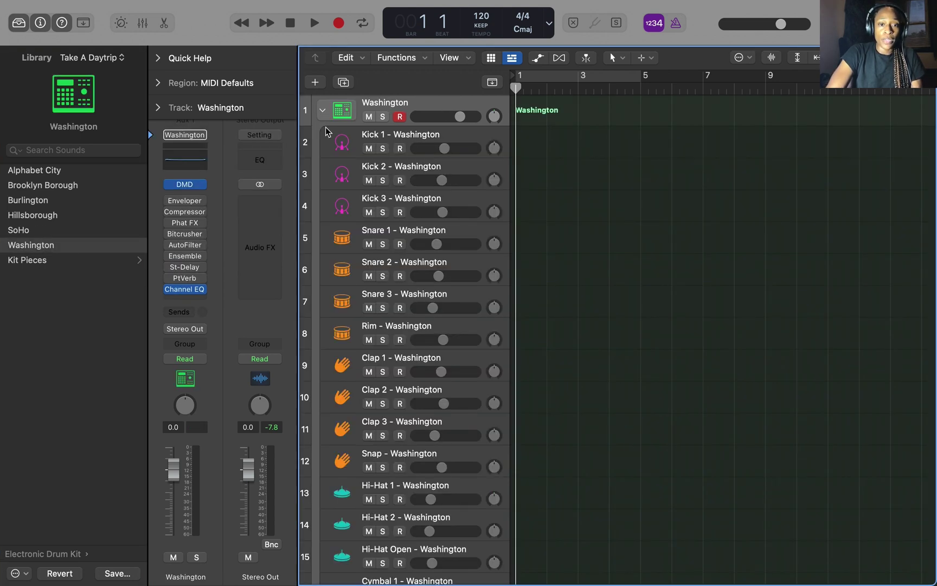
scroll(369, 266, "down", 5)
scroll(370, 267, "up", 8)
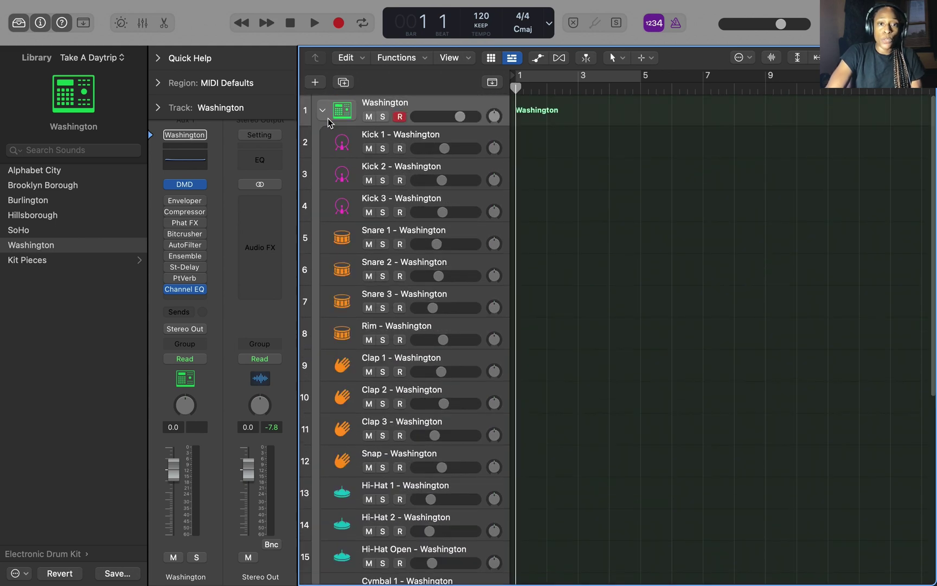
left_click(323, 111)
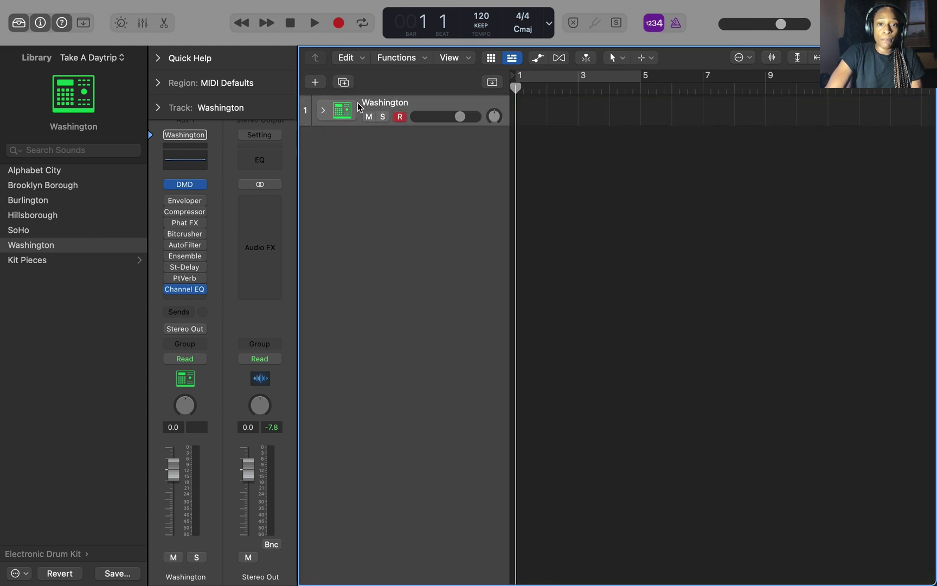
right_click(529, 121)
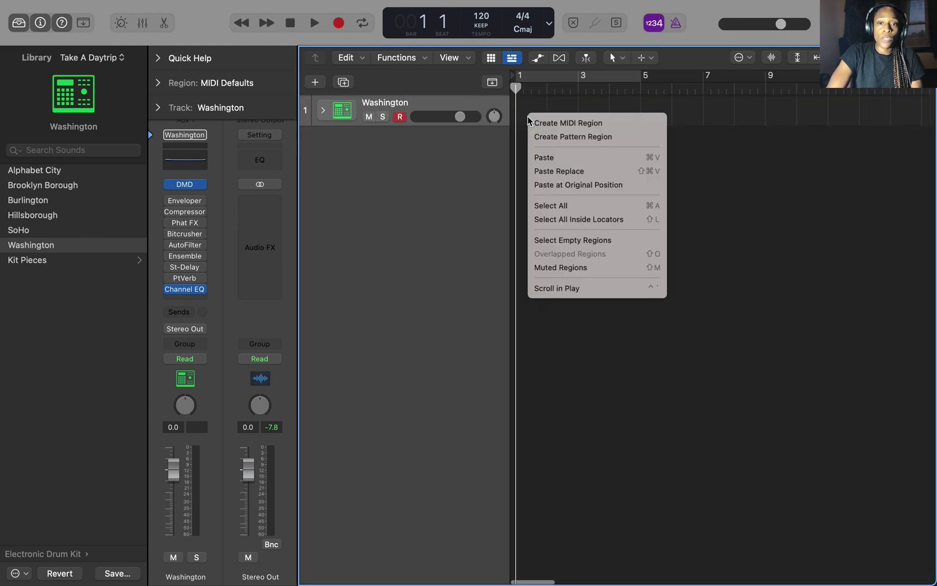
Create a Washington pattern region, cycle bars 1–5, and toggle the Mixer, Step Sequencer and Library views.
left_click(549, 137)
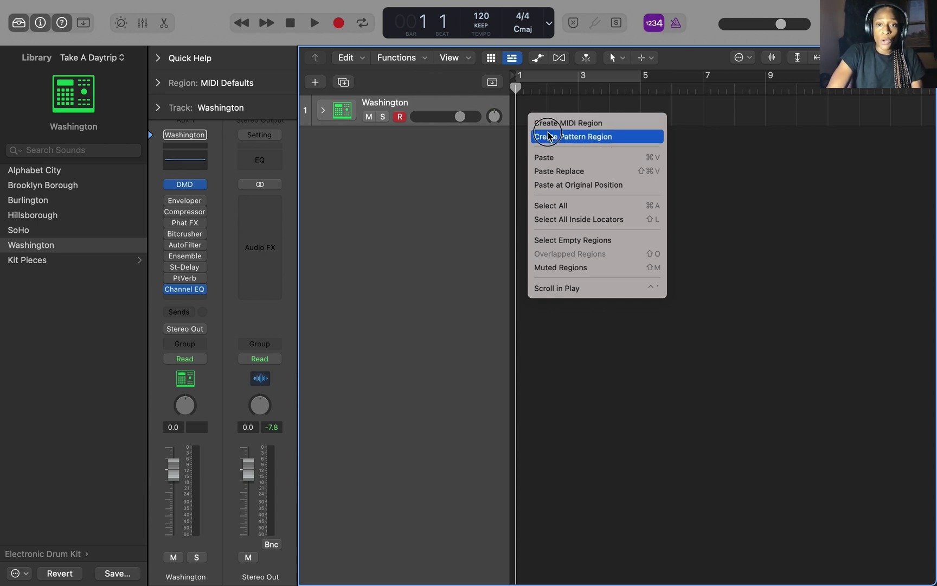
left_click(549, 85)
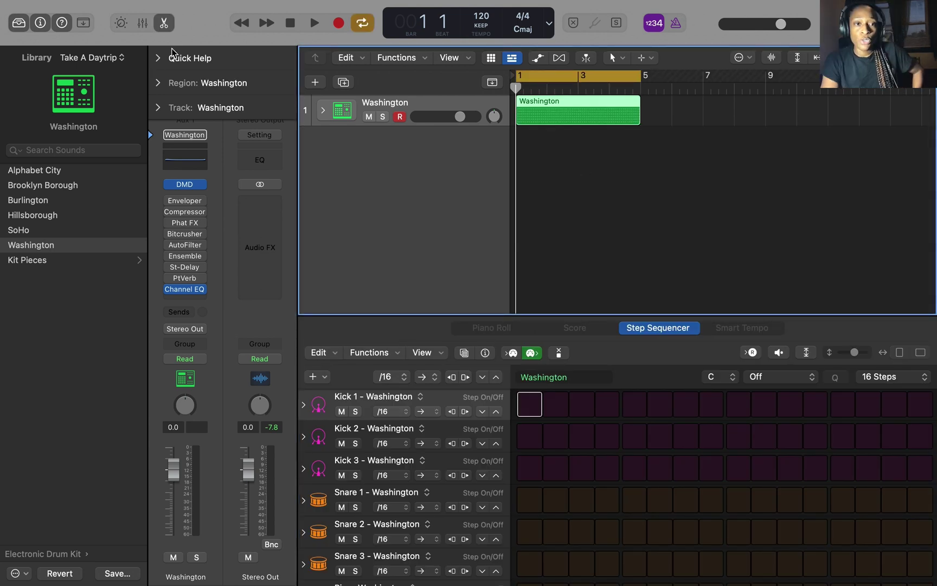
left_click(143, 22)
left_click(160, 24)
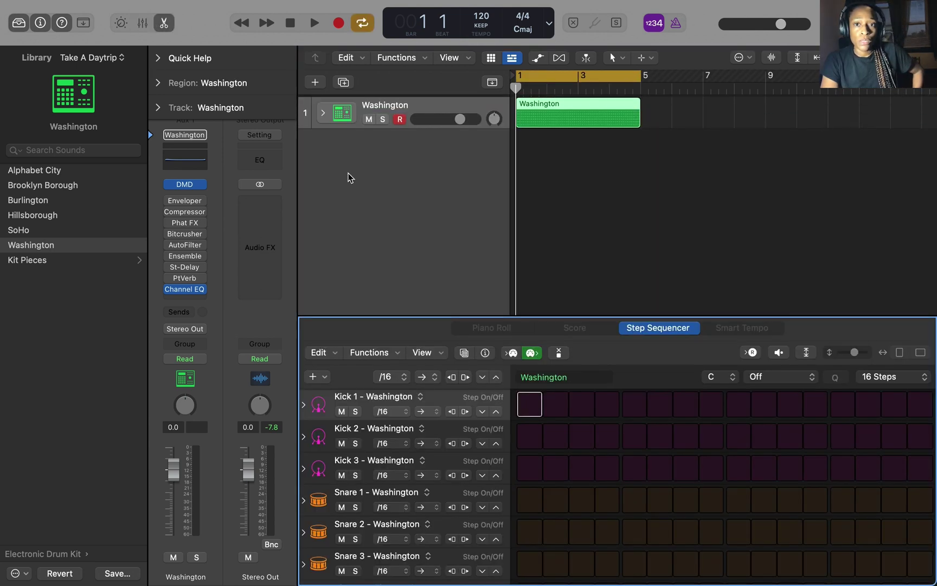
left_click(17, 24)
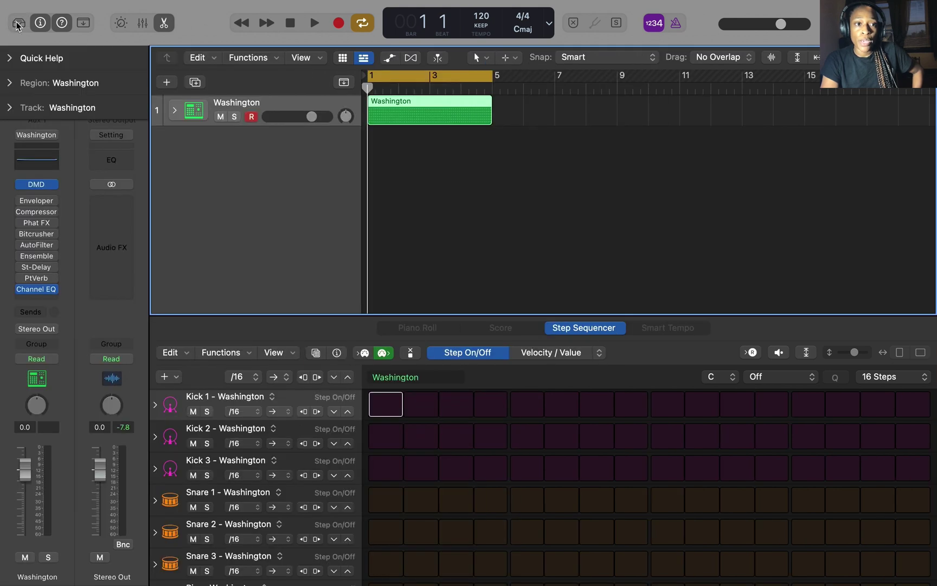
left_click(17, 24)
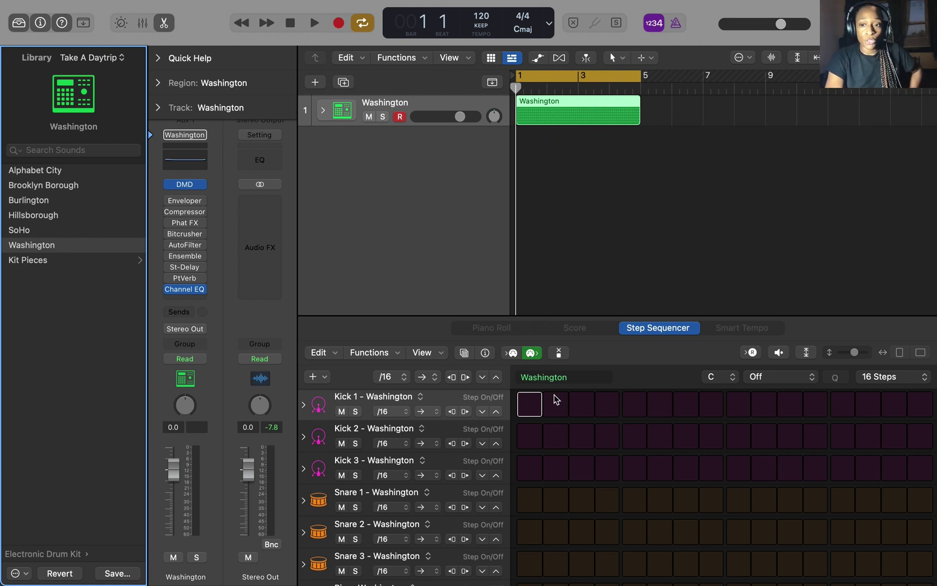
Hide the Library and bring up the Step Sequencer's pattern settings in the Inspector.
key("i")
key("y")
key("i")
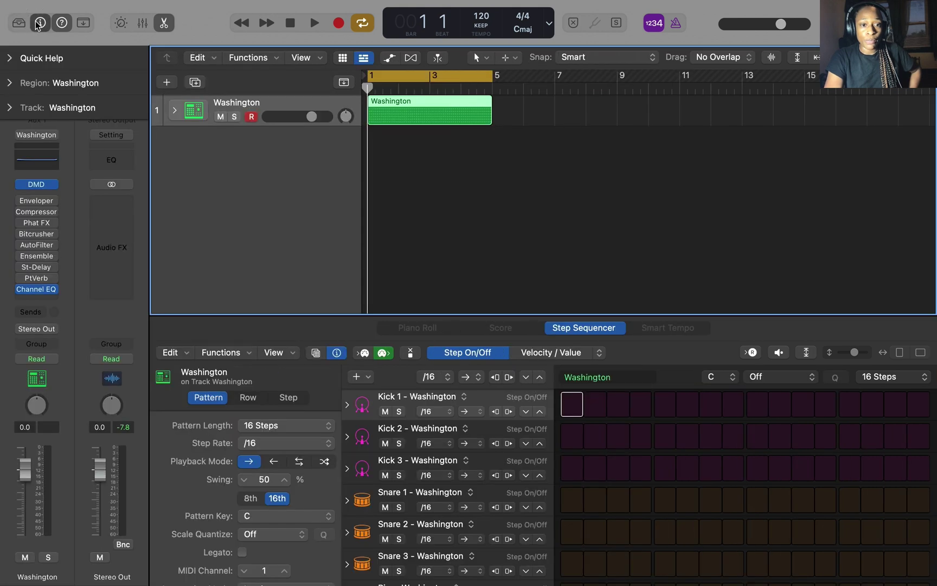
left_click(39, 24)
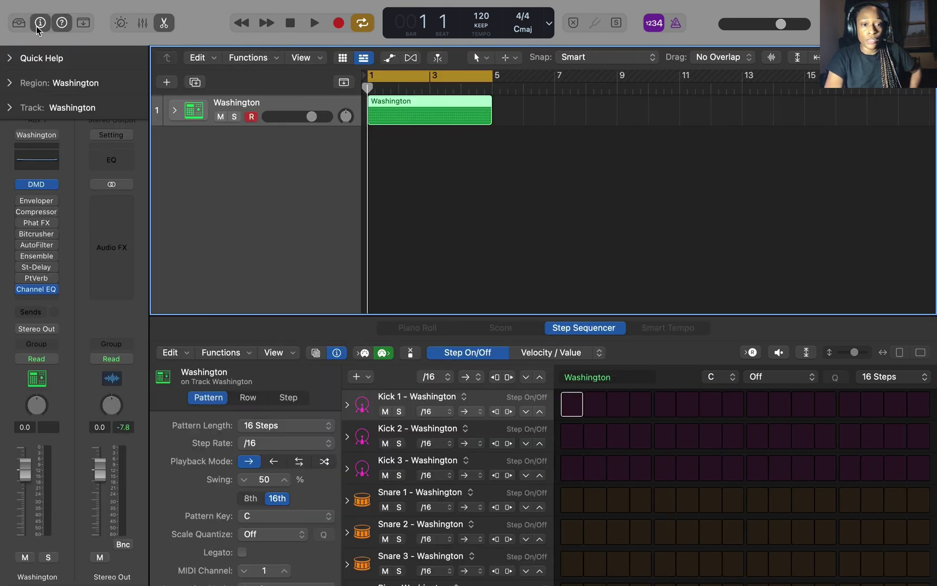
left_click(39, 24)
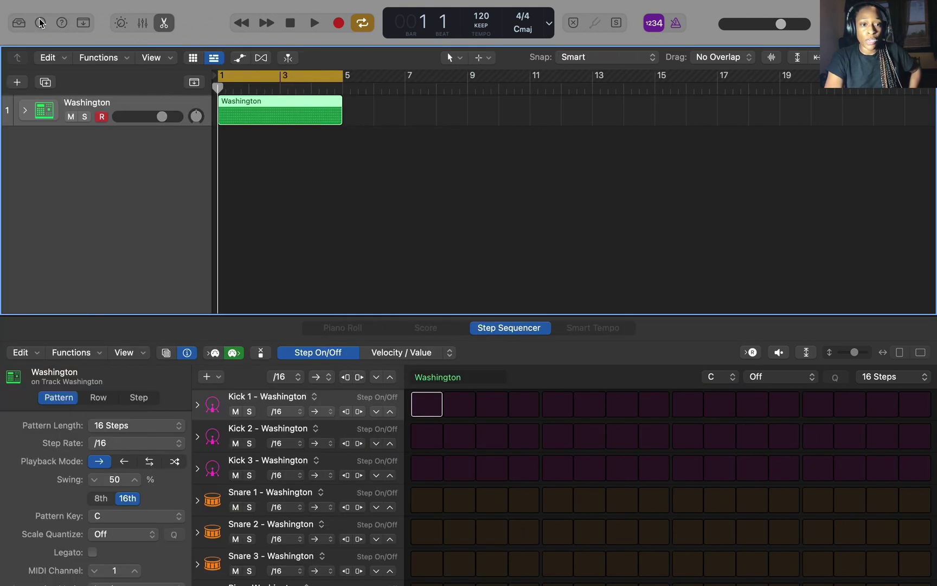
key("i")
scroll(518, 464, "down", 1)
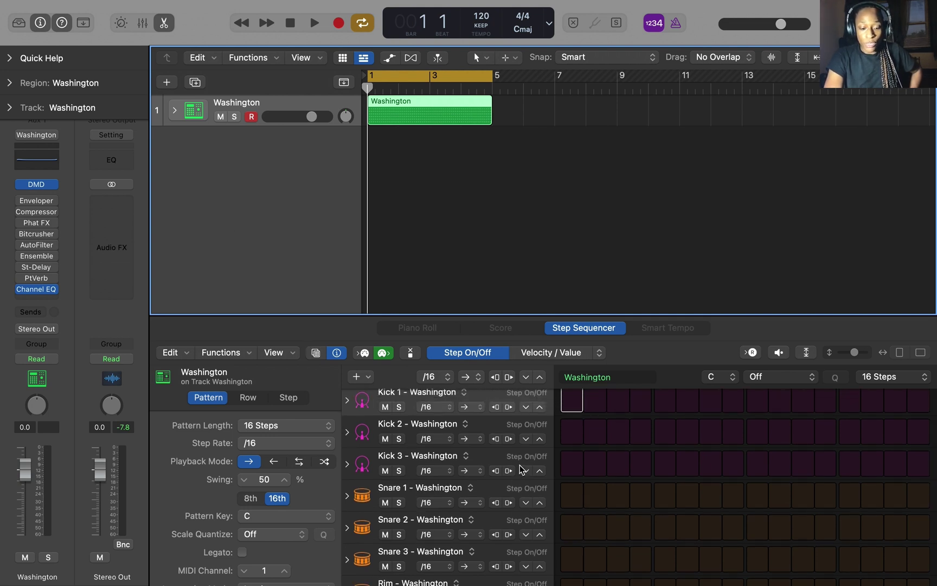
Set the pattern length to 32 Steps and the step rate to /8.
left_click(307, 431)
left_click(307, 456)
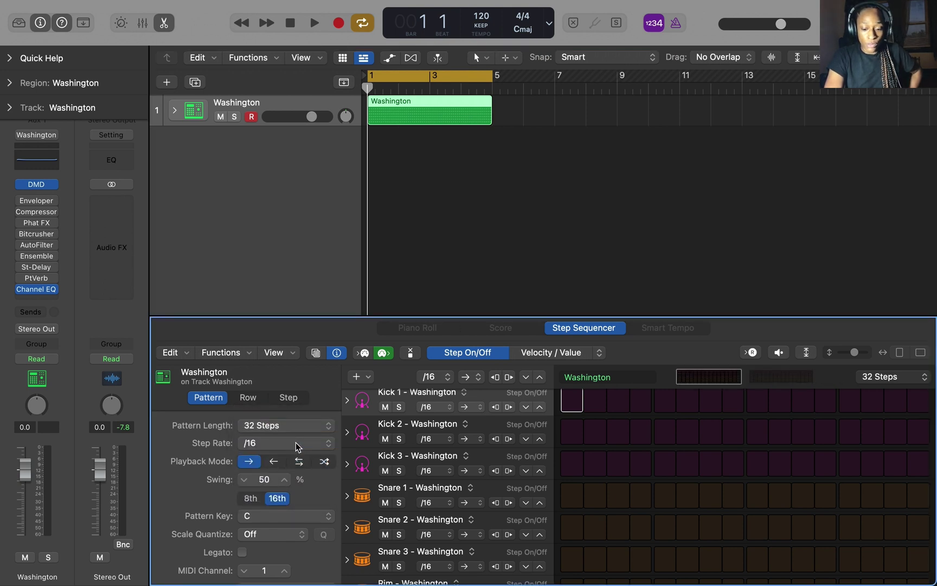
left_click(297, 447)
left_click(295, 426)
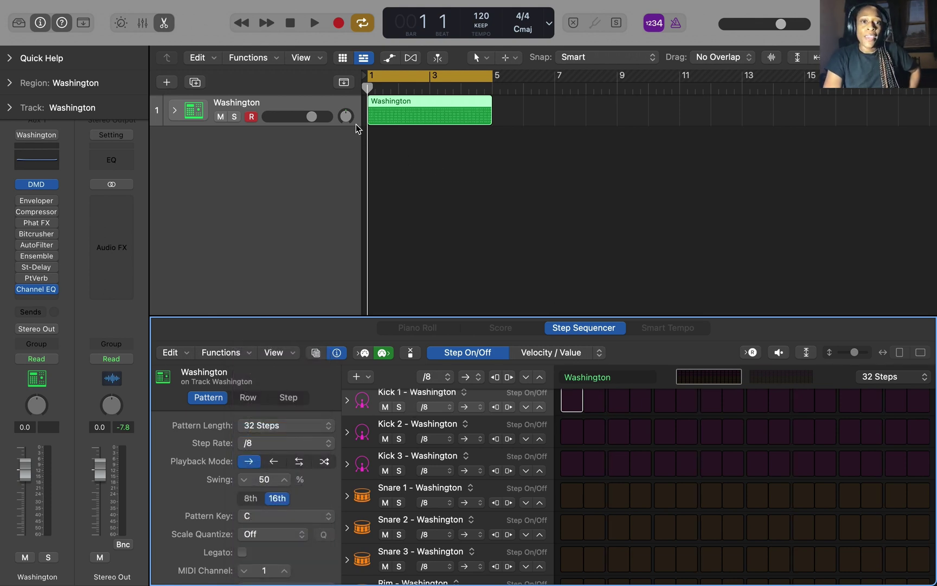
Show Track Alternatives in the drum track header, then play and stop the pattern.
right_click(312, 107)
left_click(221, 166)
right_click(256, 103)
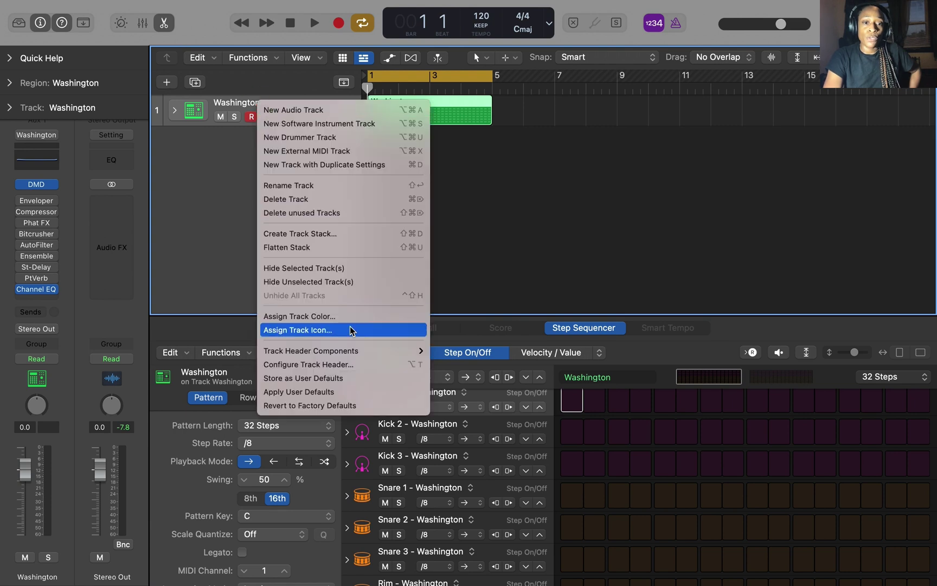
mouse_move(364, 350)
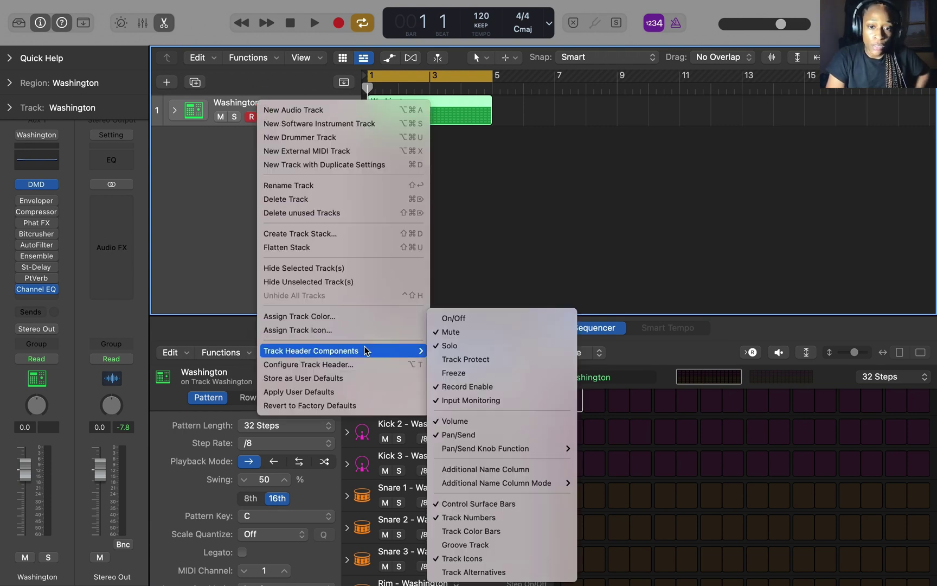
left_click(512, 571)
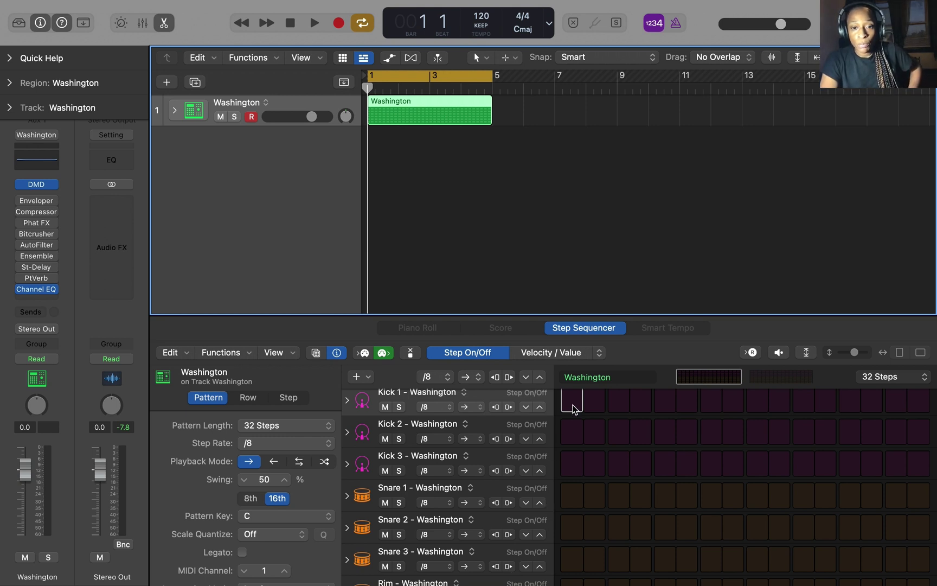
left_click(364, 354)
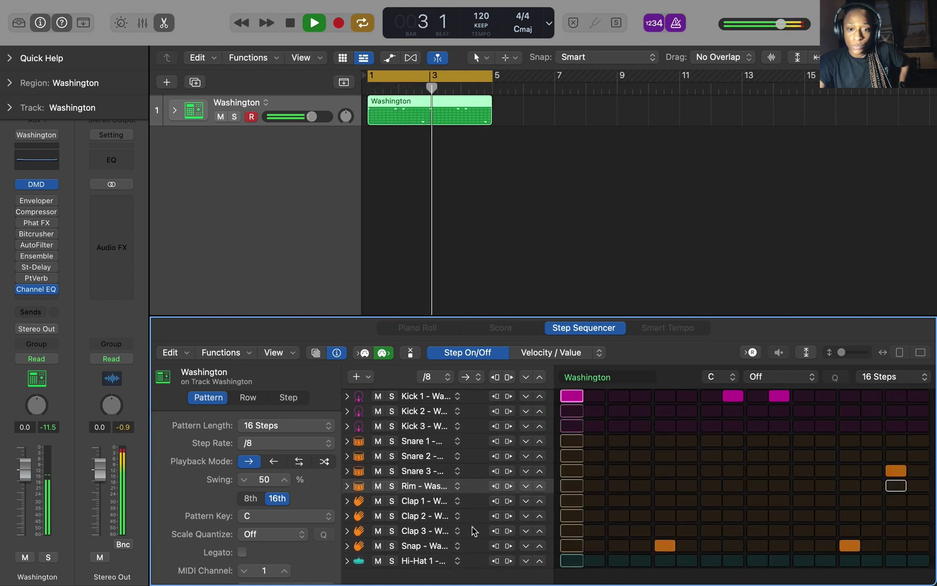
key("space")
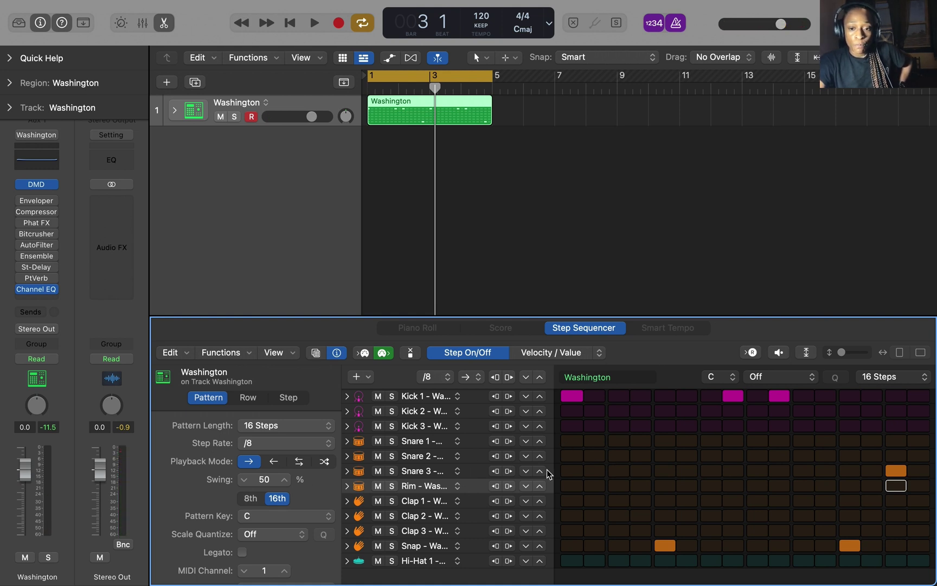
Turn on Hi-Hat 1 at steps 1, 3, 5, 7, 9, 11, 13, 15 and Kick 1 at step 15.
left_click(570, 562)
left_click(618, 561)
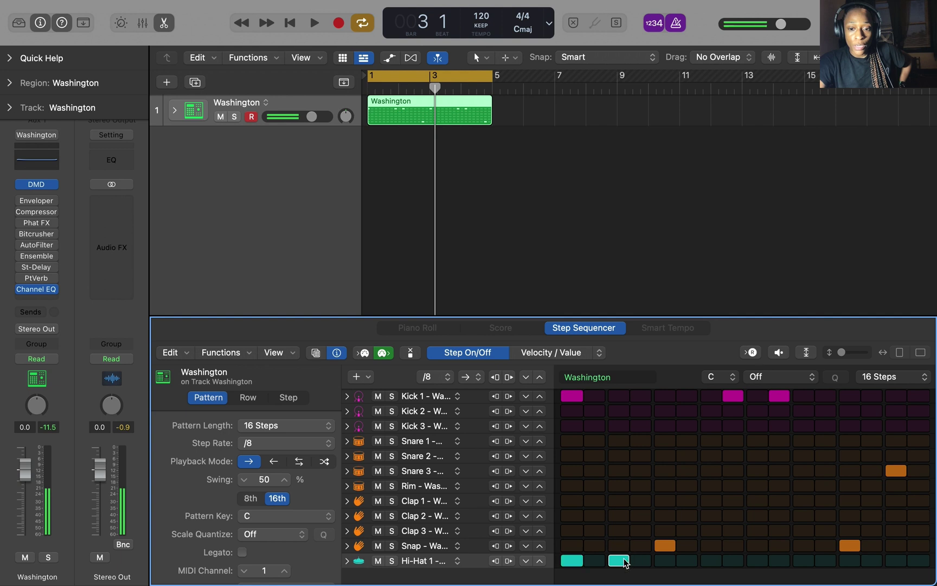
left_click(665, 562)
left_click(711, 562)
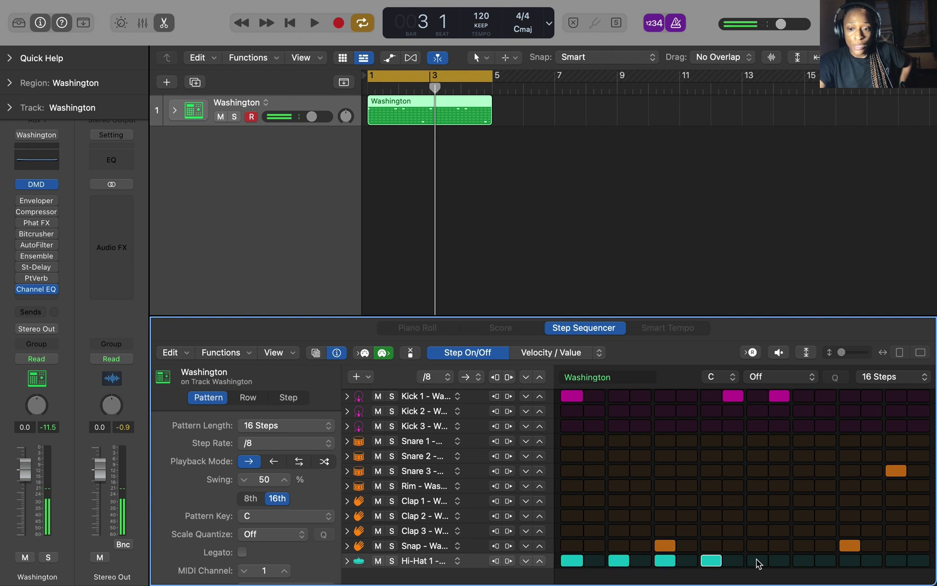
left_click(757, 562)
left_click(812, 561)
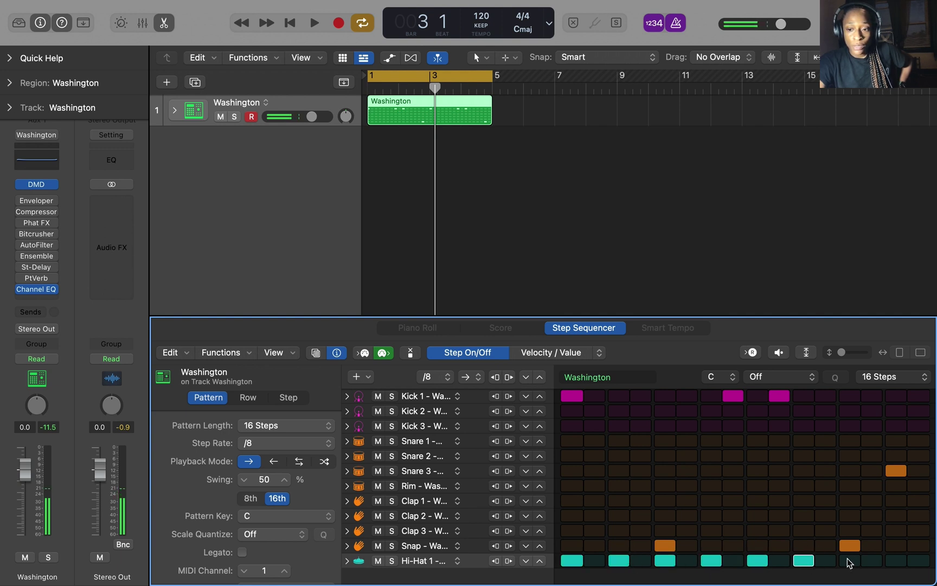
left_click(848, 560)
left_click(895, 560)
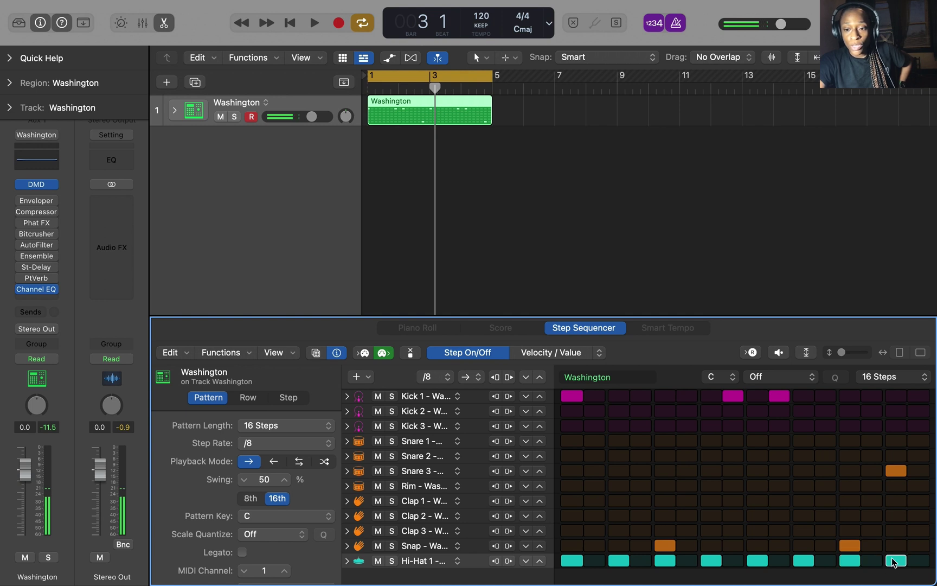
left_click(896, 396)
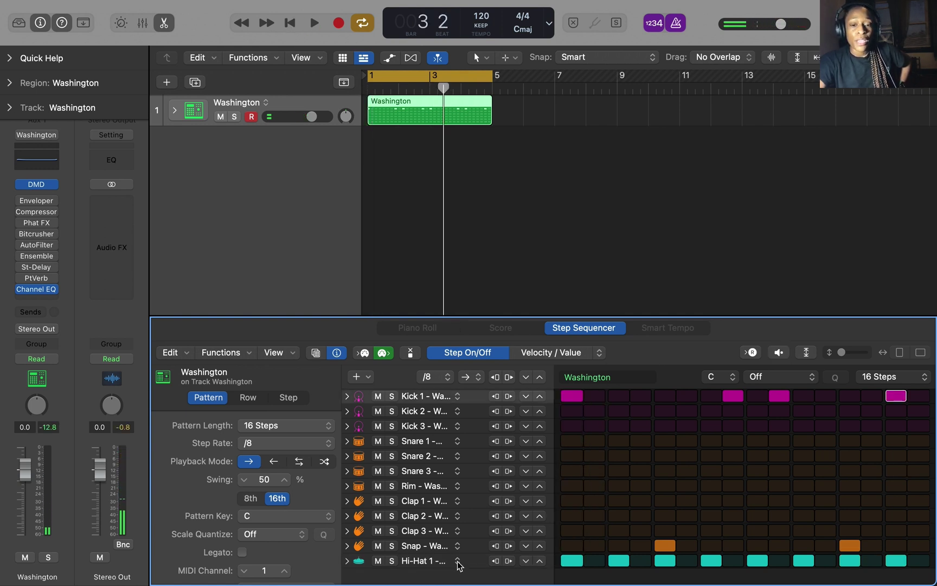
Switch the hi-hat row to Hi-Hat 2, audition it, then show Kick 1's kit-piece choices.
left_click(458, 560)
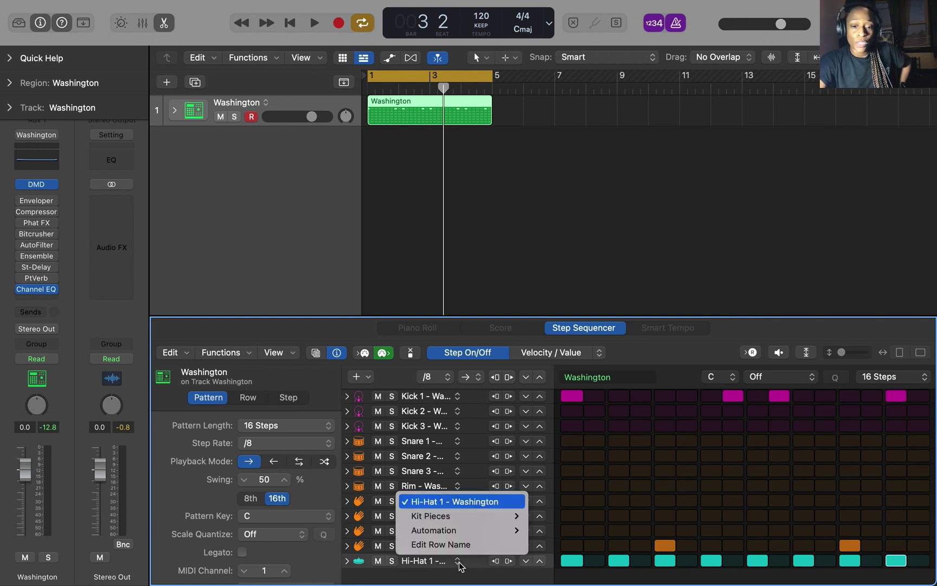
mouse_move(472, 519)
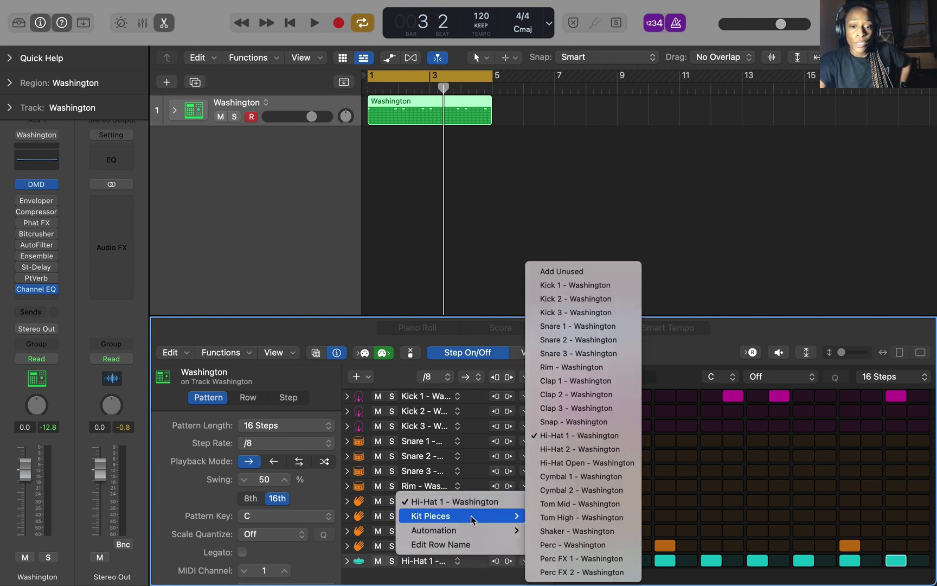
left_click(598, 454)
key("space")
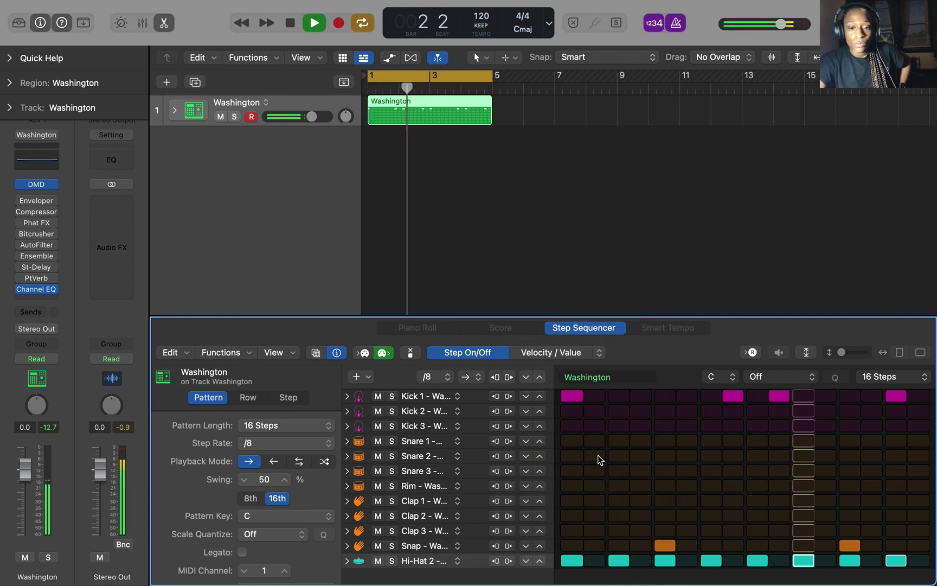
key("space")
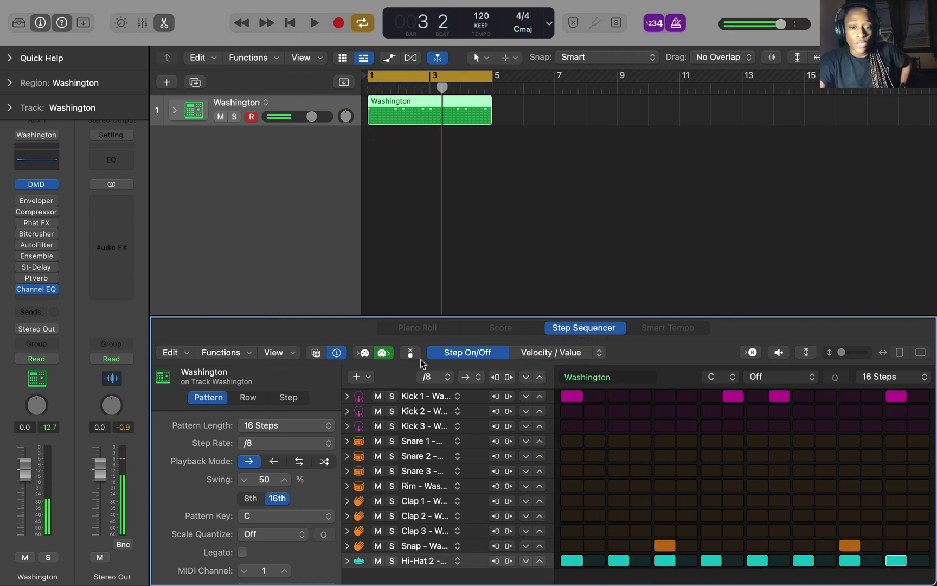
left_click(458, 397)
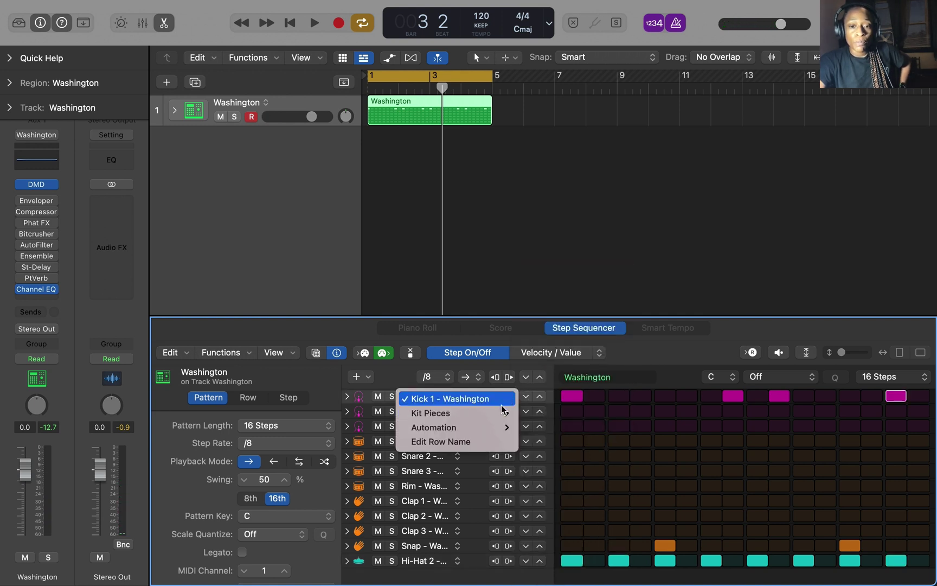
mouse_move(503, 413)
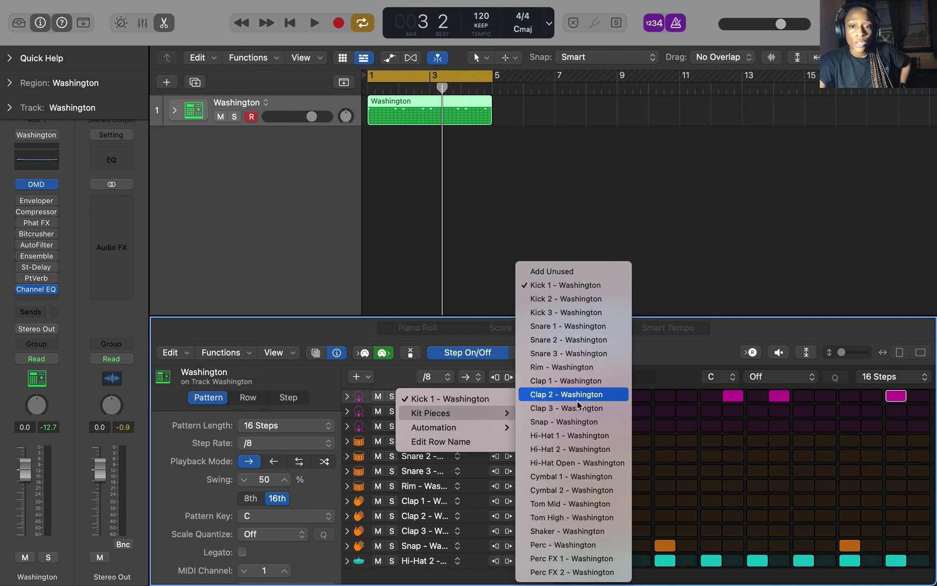
Expand the Hi-Hat 2 row and raise its notes an octave, from C3 to C4.
left_click(382, 567)
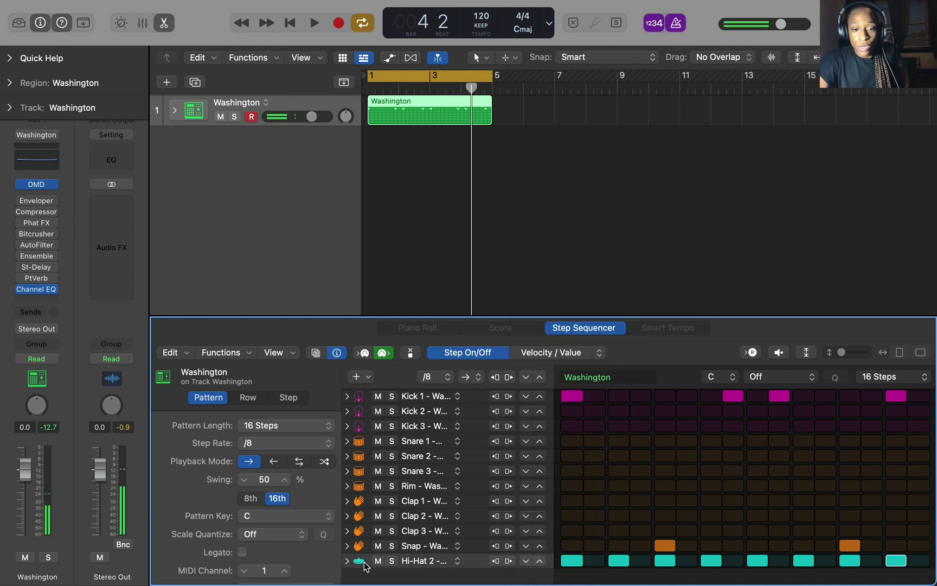
left_click(347, 560)
scroll(473, 542, "down", 3)
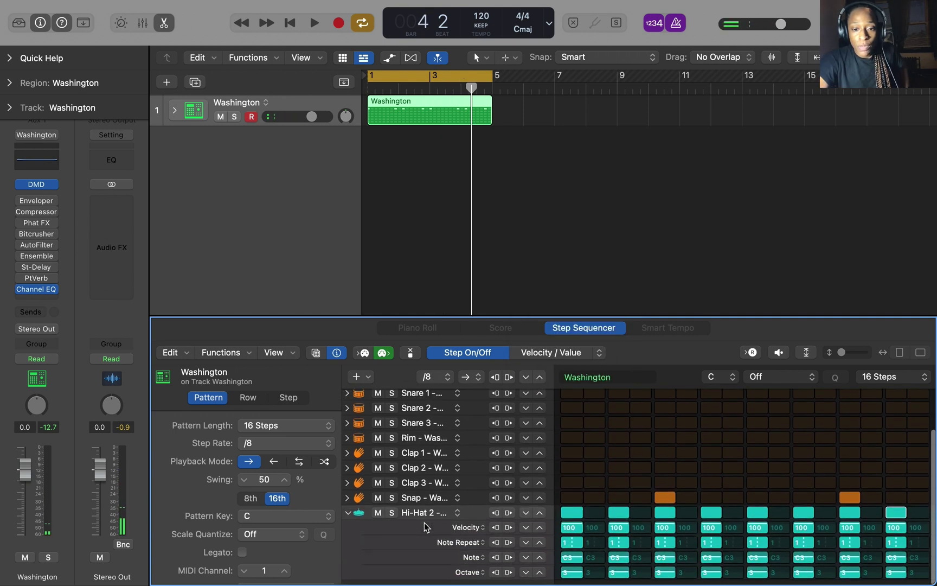
left_click(540, 578)
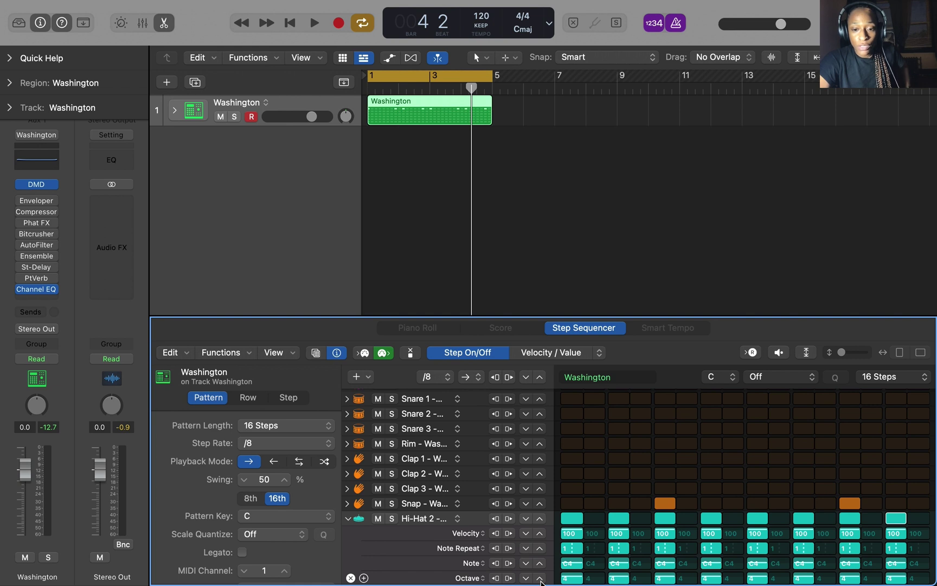
key("space")
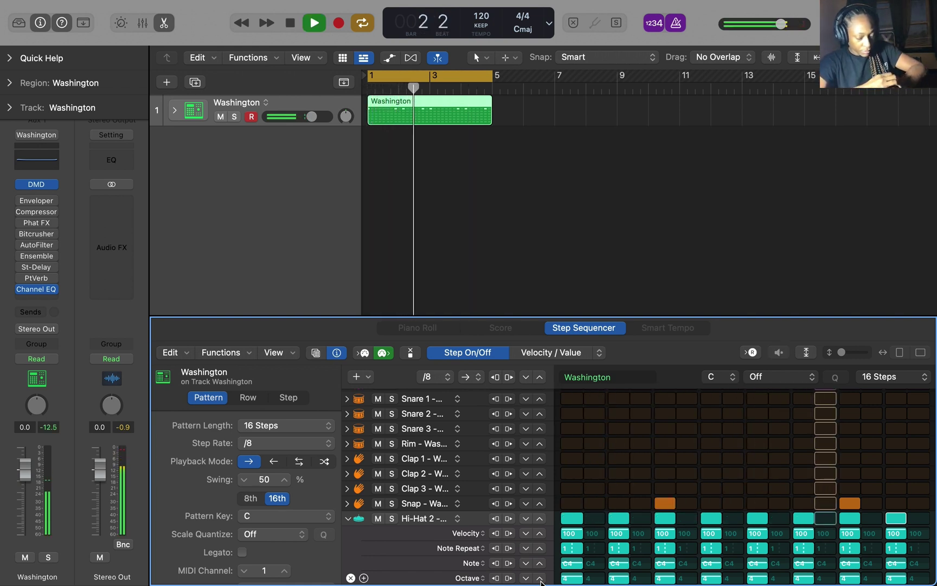
key("space")
Lower the Hi-Hat 2 step velocities from 100 to 76 while listening to playback.
left_click(526, 534)
left_click(525, 533)
left_click(526, 534)
key("space")
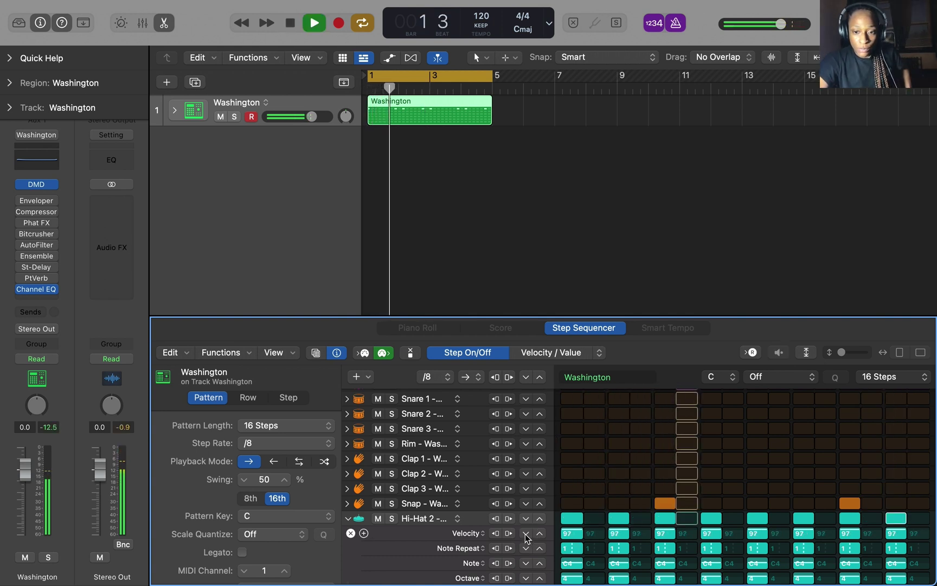
left_click(526, 533)
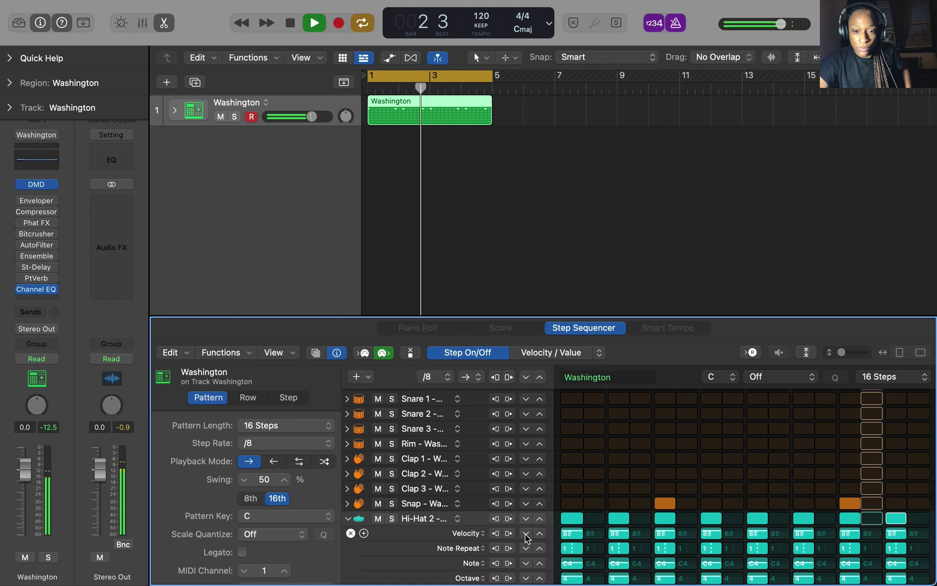
left_click(525, 535)
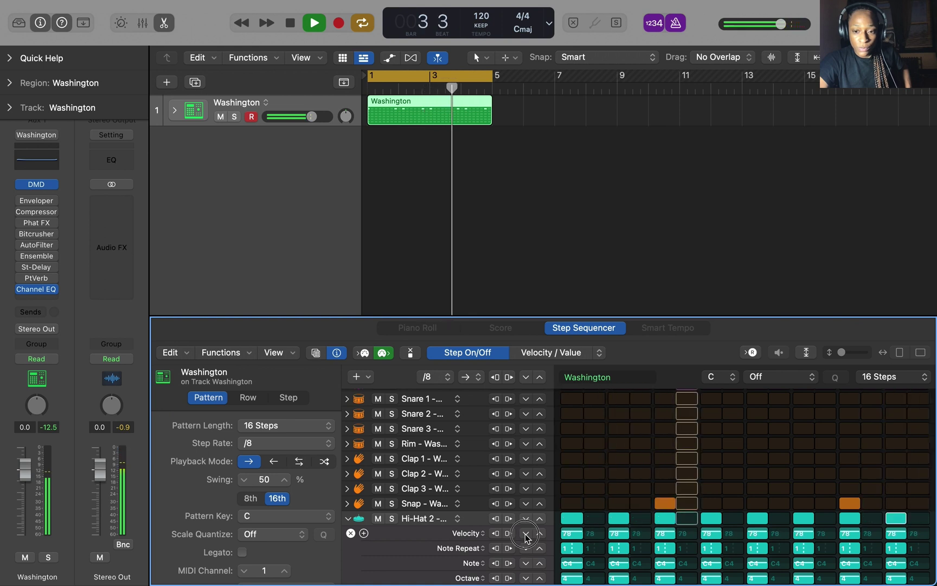
left_click(525, 534)
left_click(525, 535)
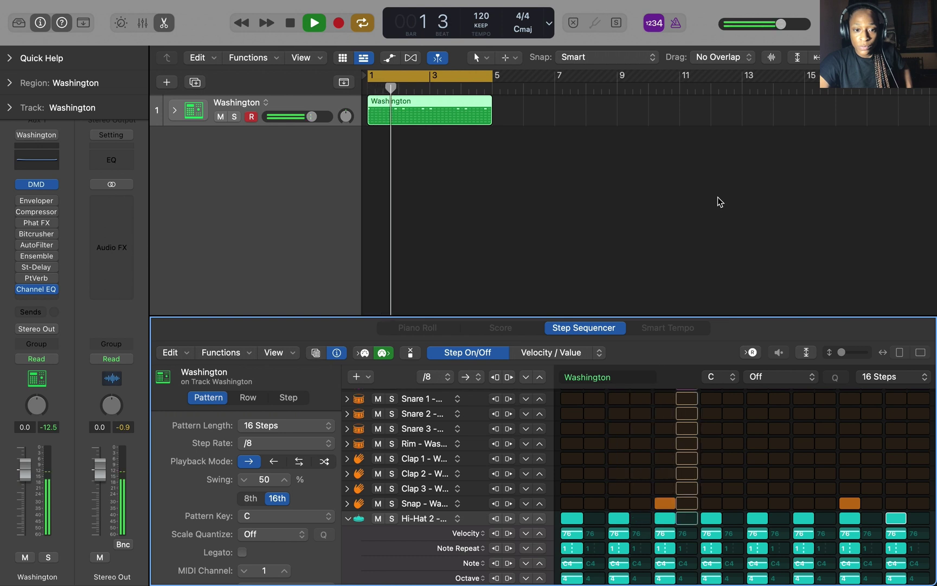
key("space")
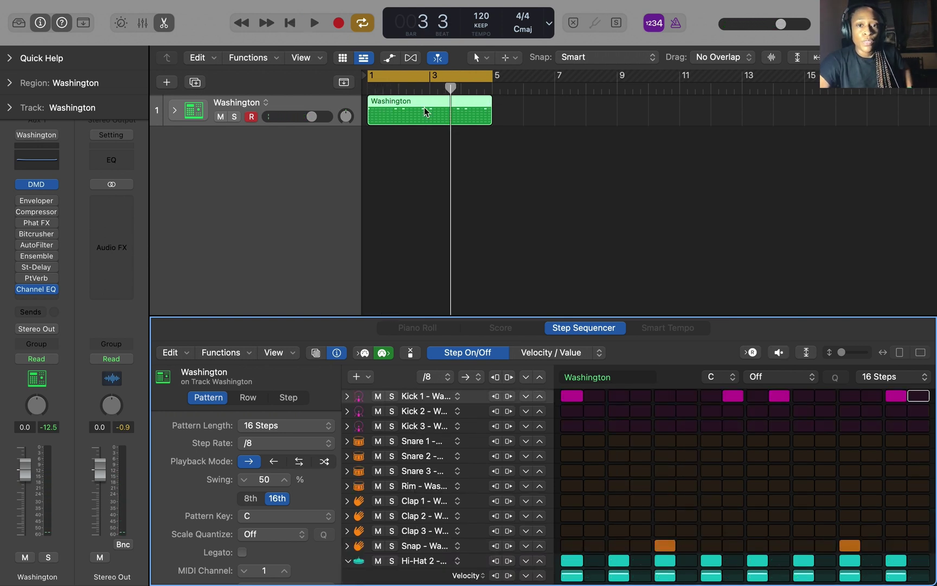
Duplicate the Washington pattern as new alternative B and play it back.
right_click(424, 107)
left_click(284, 115)
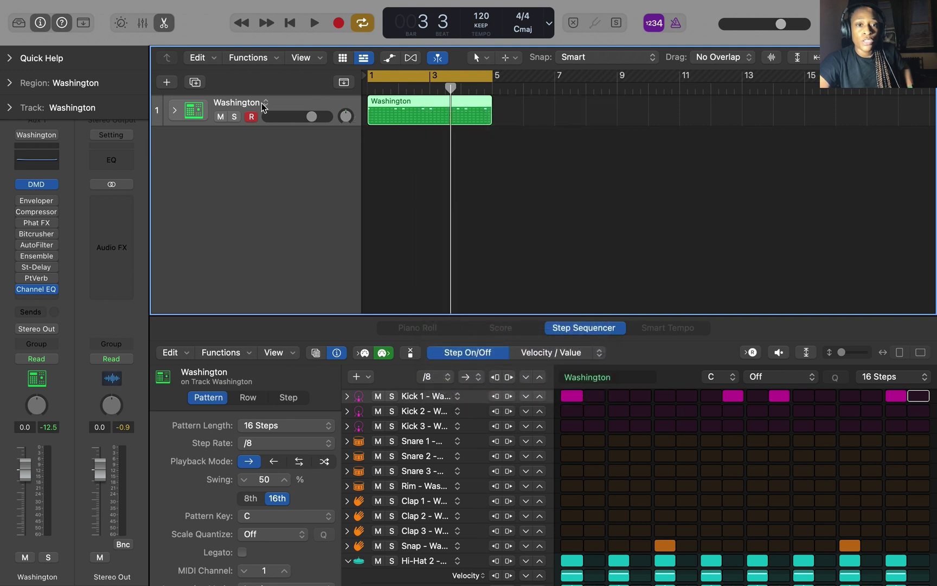
left_click(266, 103)
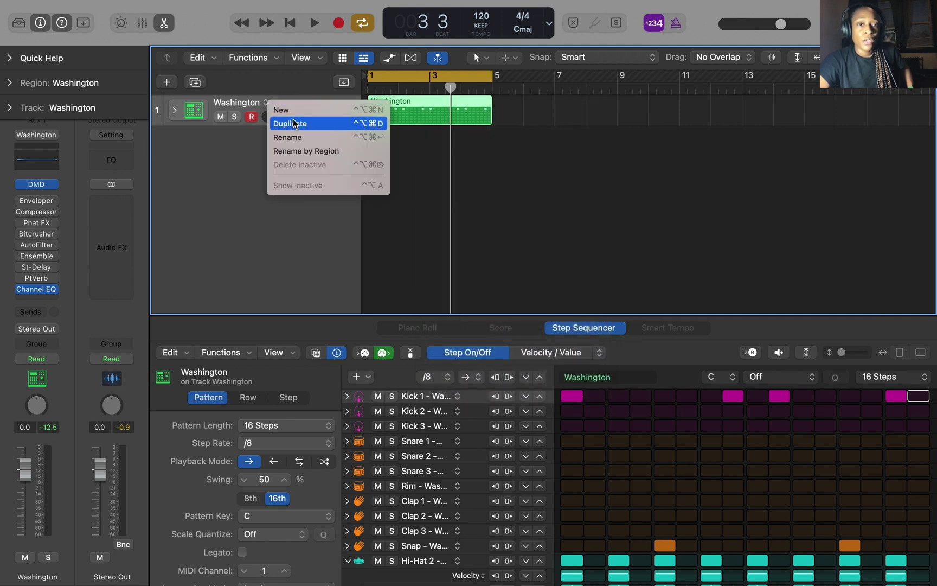
left_click(422, 131)
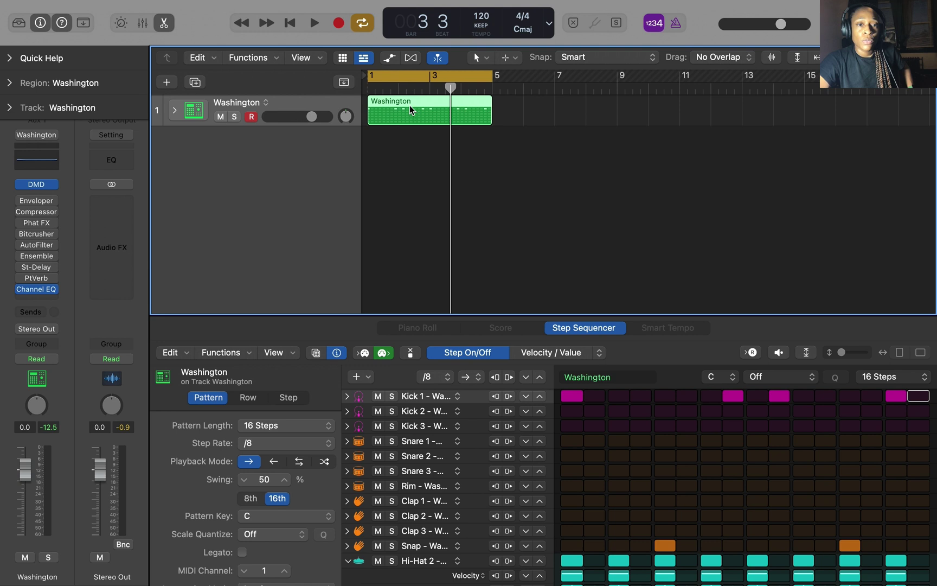
left_click(265, 102)
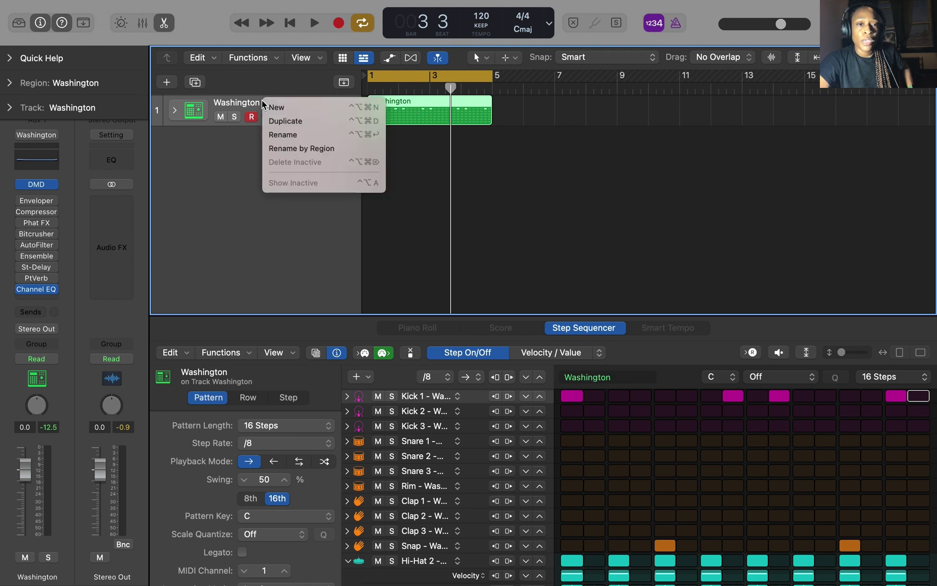
left_click(293, 120)
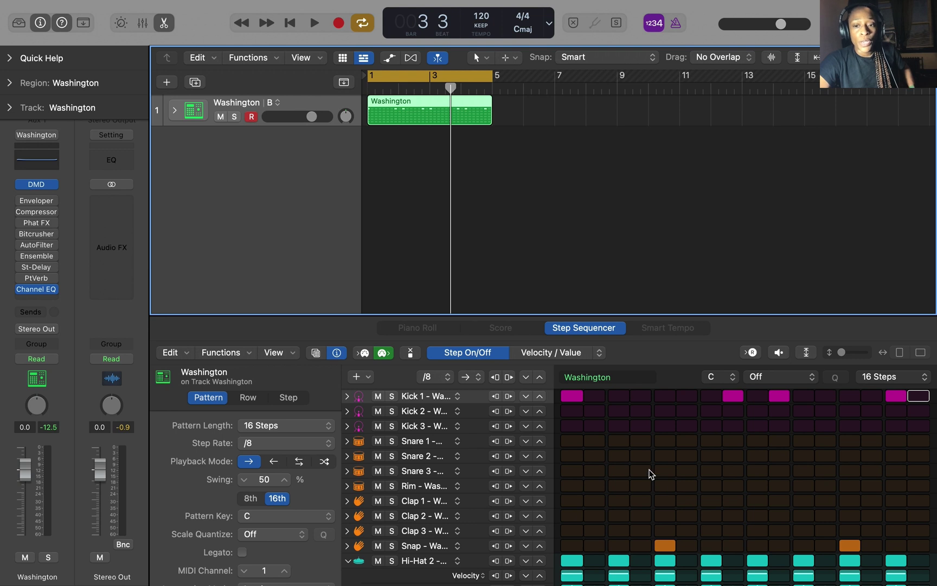
key("space")
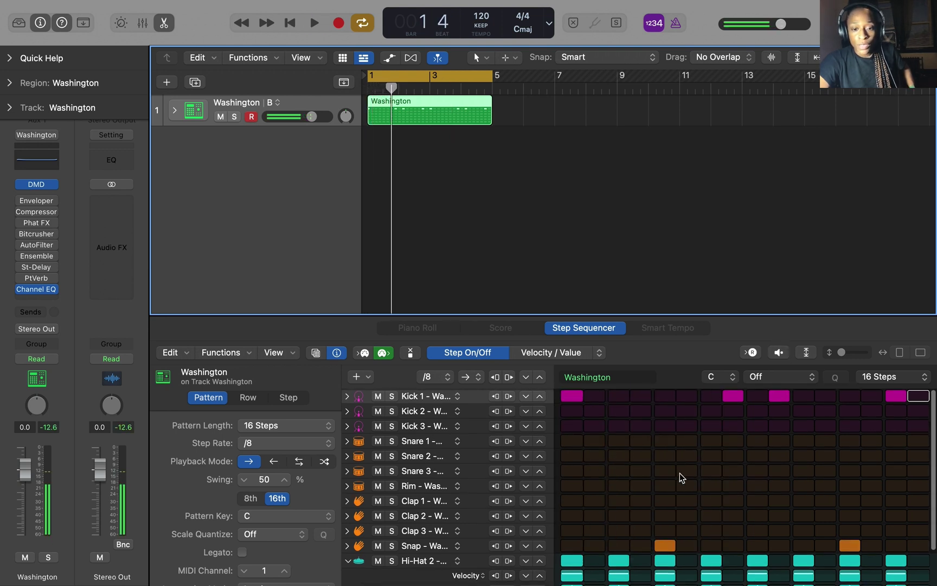
key("space")
Collapse the Hi-Hat 2 row's per-step settings and restart playback.
scroll(495, 504, "down", 2)
scroll(539, 508, "up", 2)
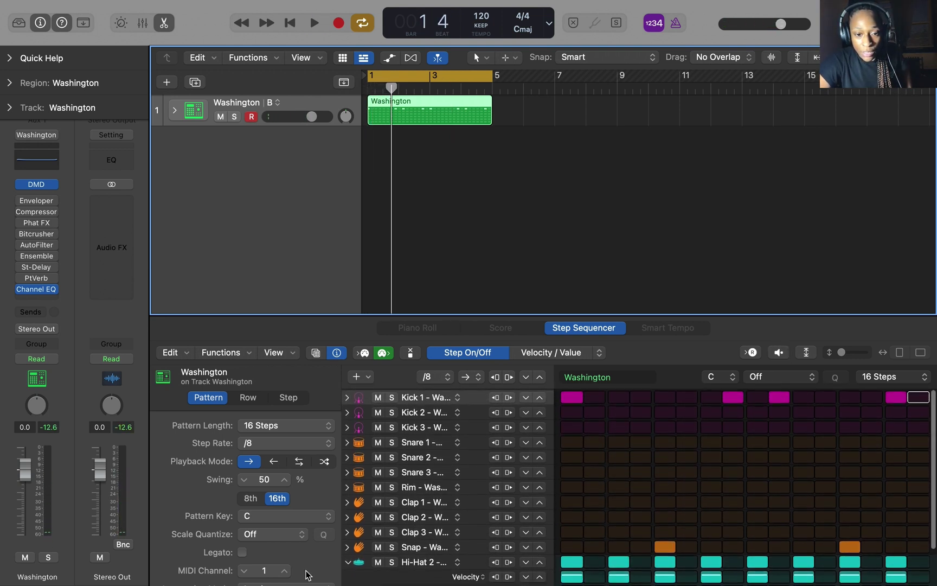
left_click(347, 562)
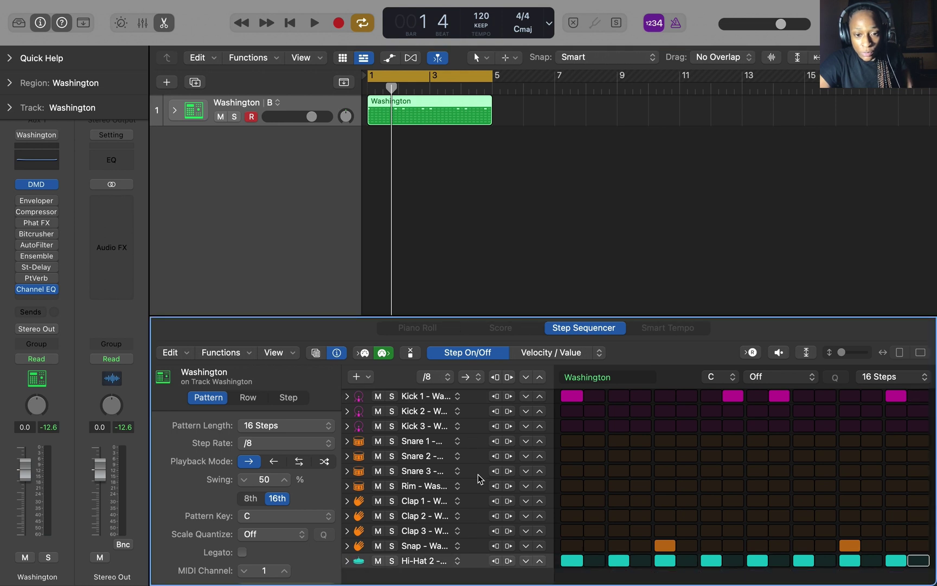
key("space")
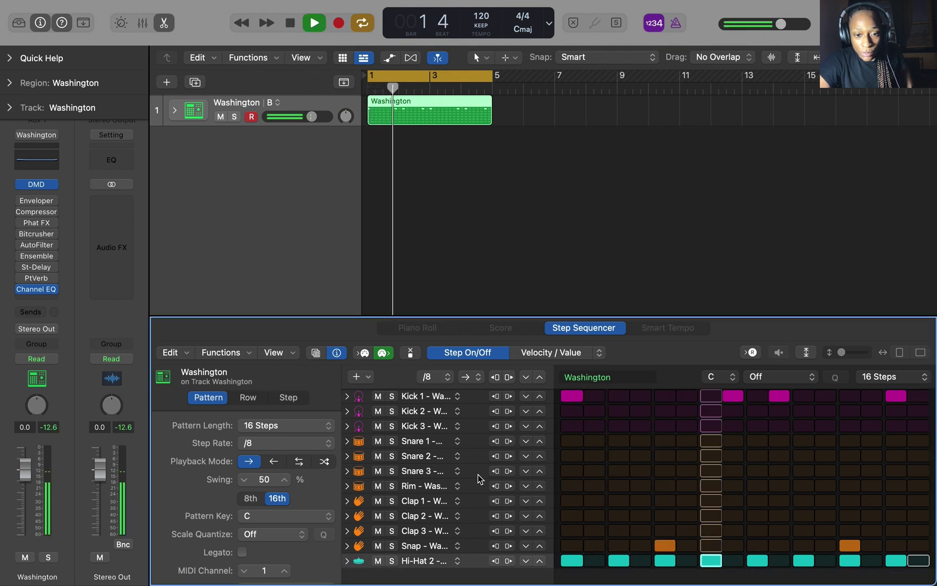
Replace the Clap 1 row's kit piece with Hi-Hat Open.
key("space")
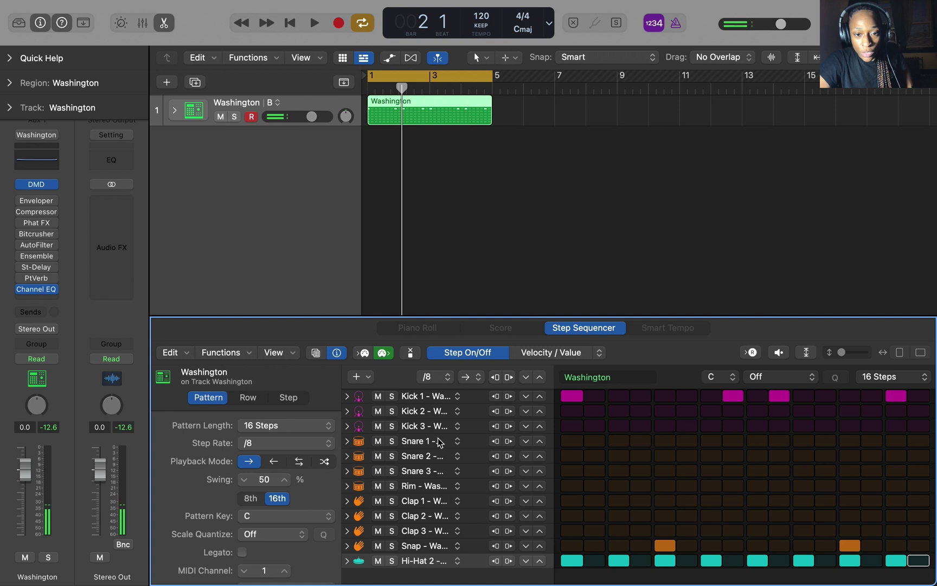
left_click(458, 503)
mouse_move(471, 518)
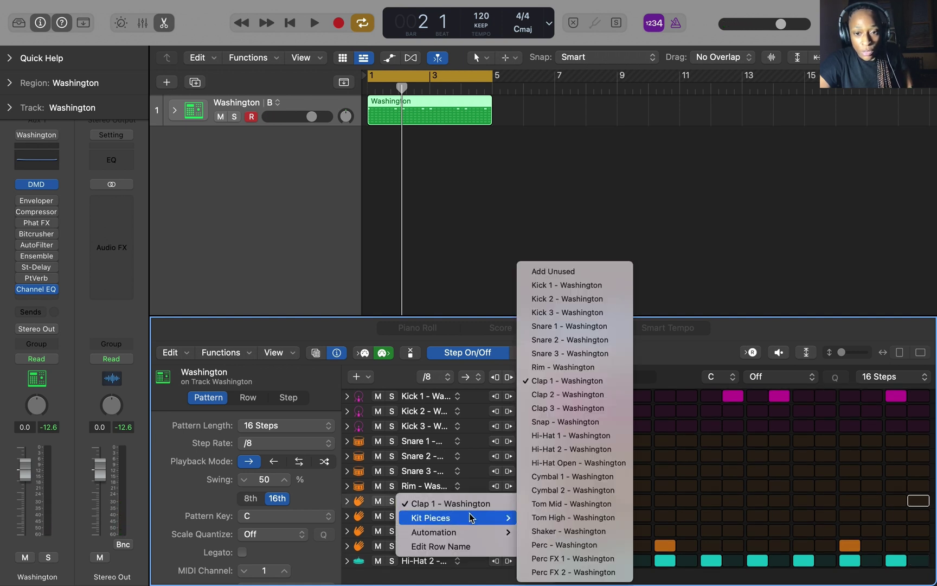
left_click(566, 464)
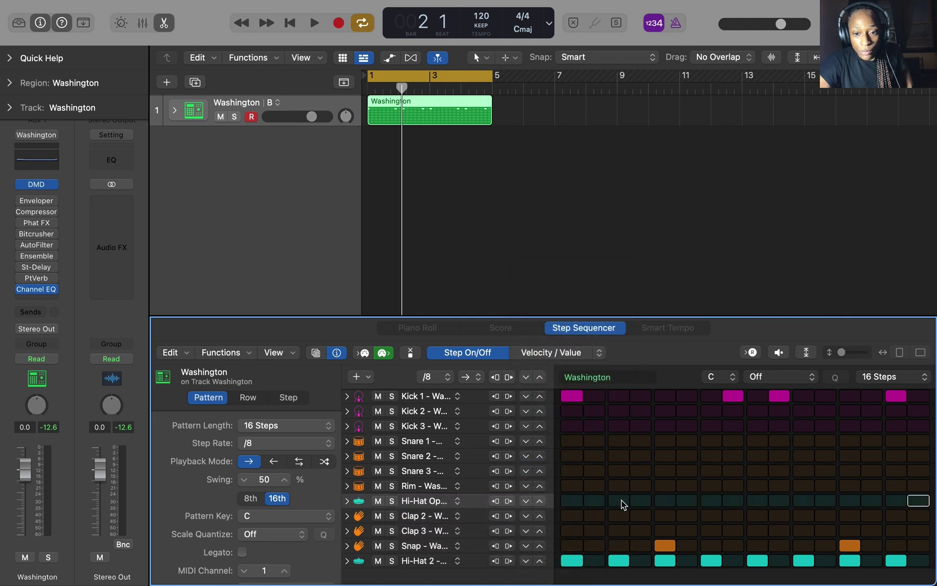
Add Hi-Hat Open hits on steps 7 and 14, auditioning them during playback.
left_click(619, 501)
left_click(619, 500)
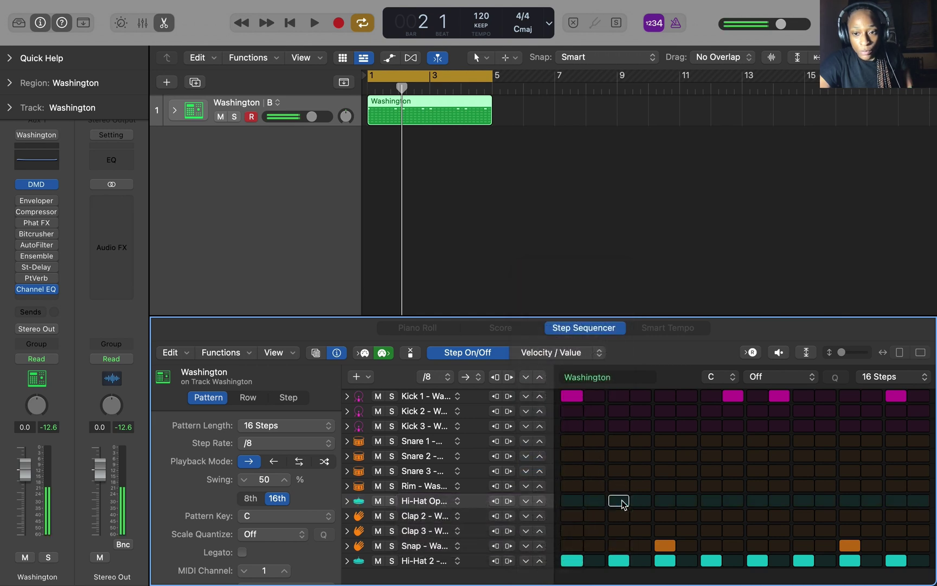
left_click(705, 503)
key("space")
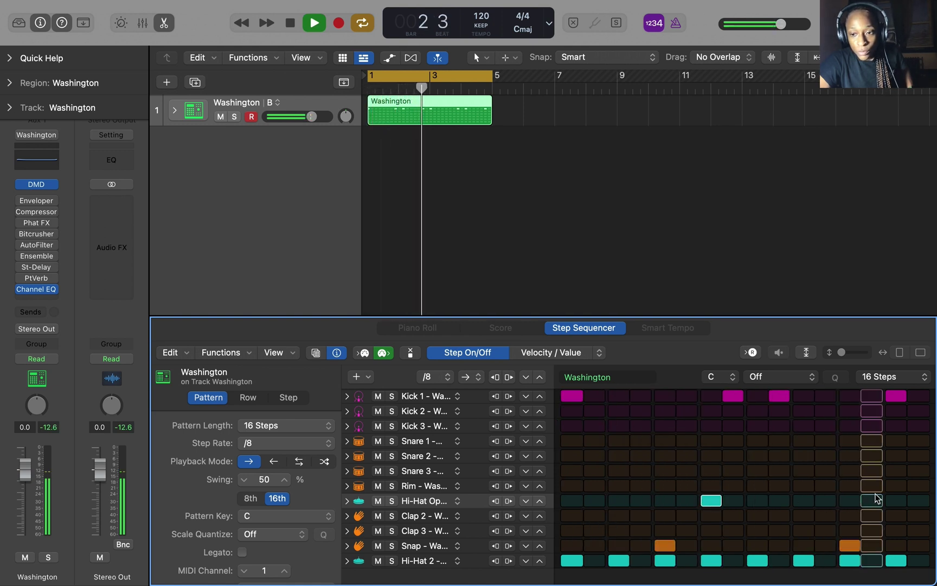
left_click(875, 498)
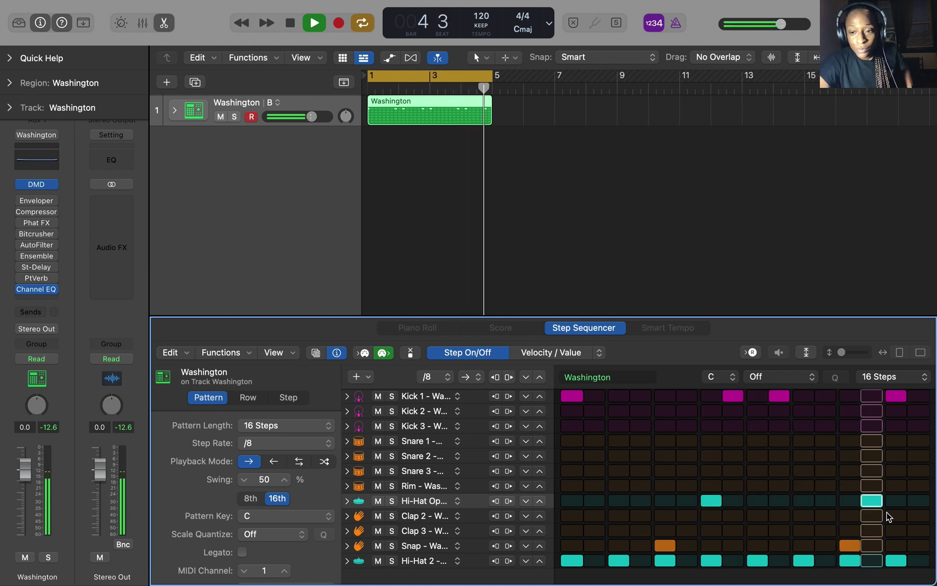
left_click(498, 251)
key("space")
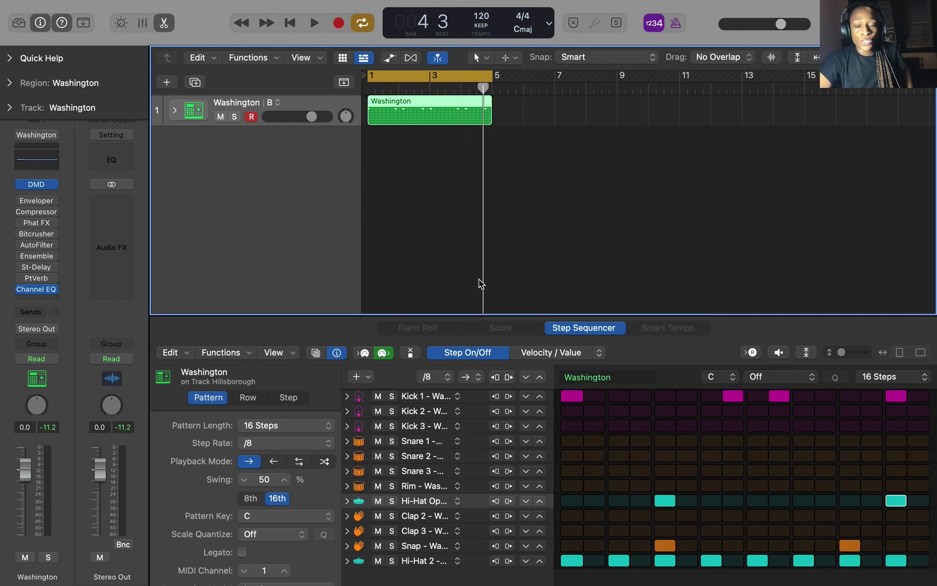
During playback, turn on Snare 3 steps 5 and 13 and Kick 1 steps 4 and 16.
key("space")
left_click(665, 471)
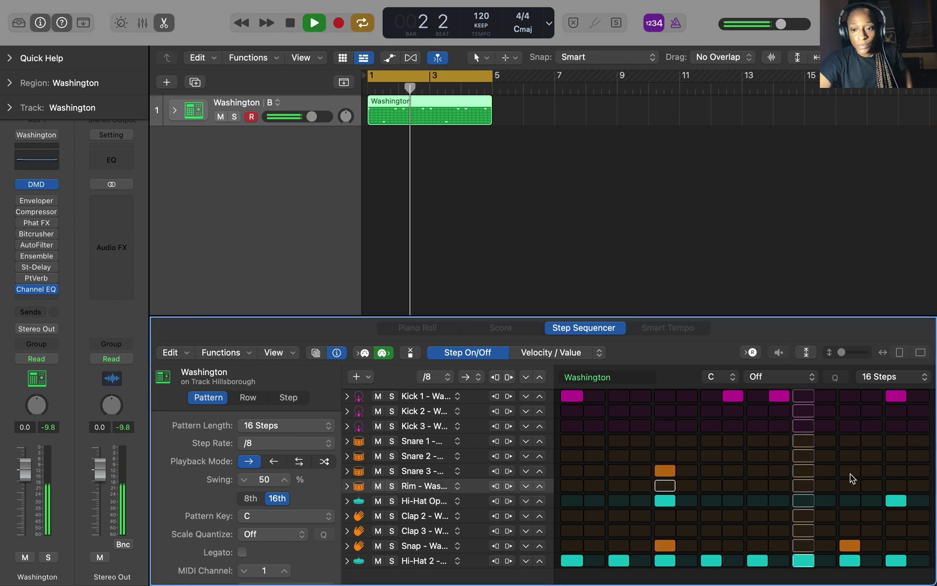
left_click(850, 472)
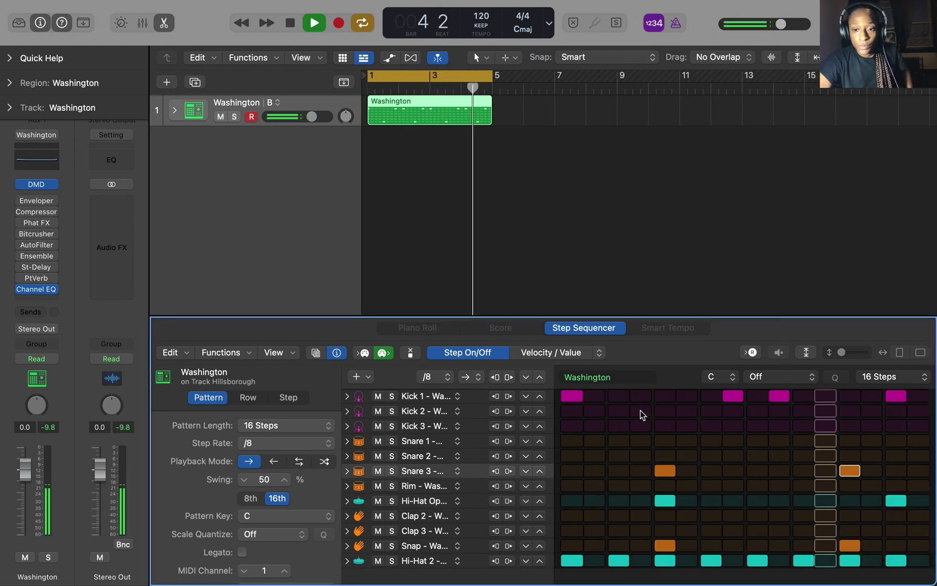
left_click(640, 395)
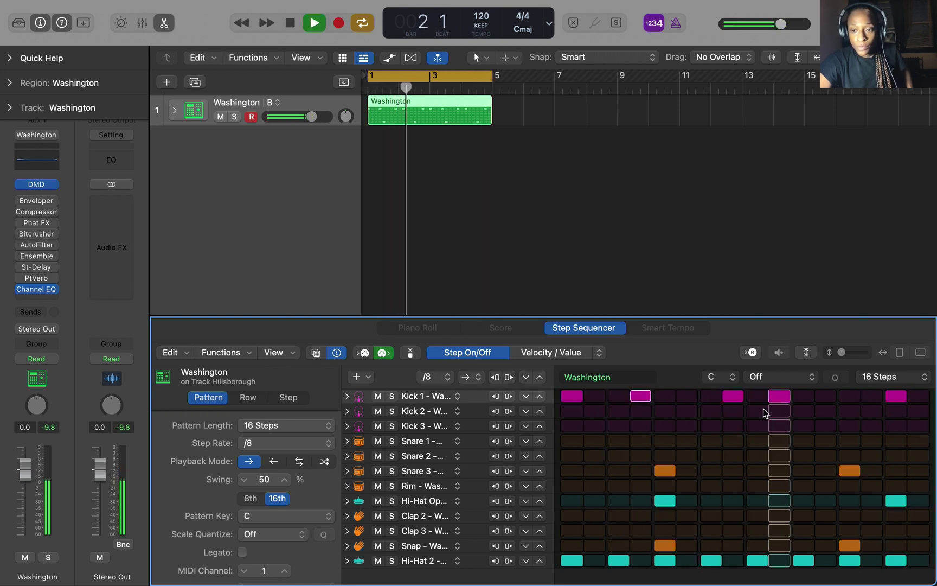
left_click(919, 395)
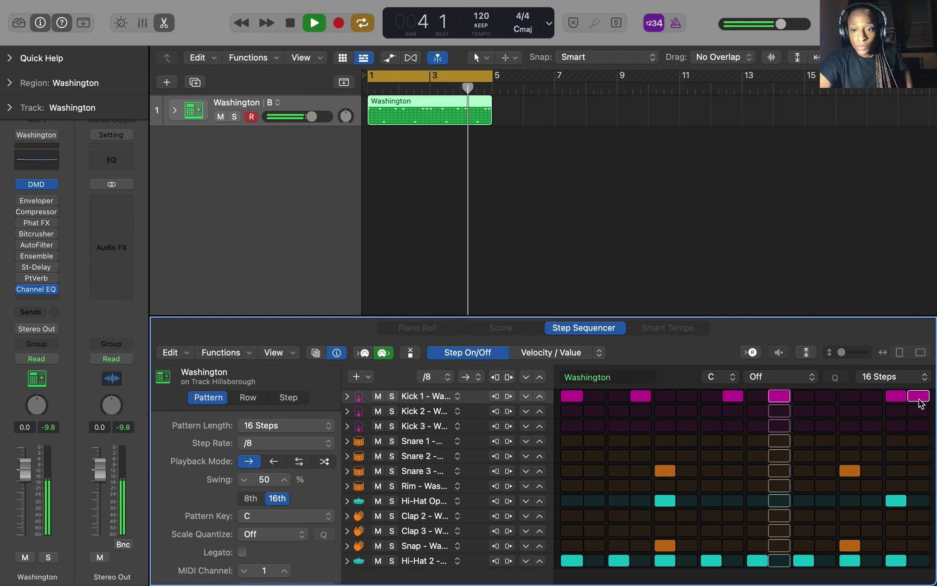
key("space")
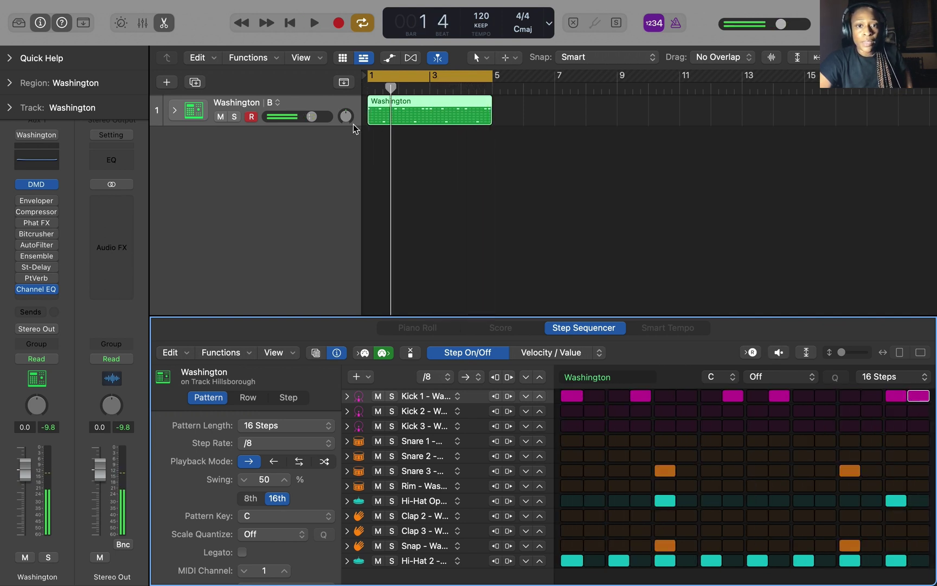
left_click(278, 103)
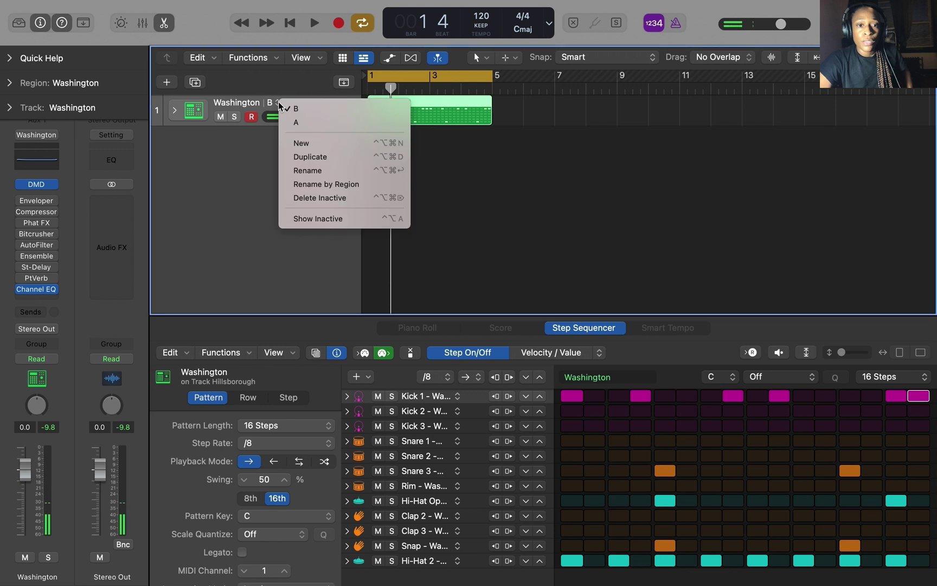
Move the green Washington region to bar 5 and place the take-A region at bar 1.
left_click(327, 220)
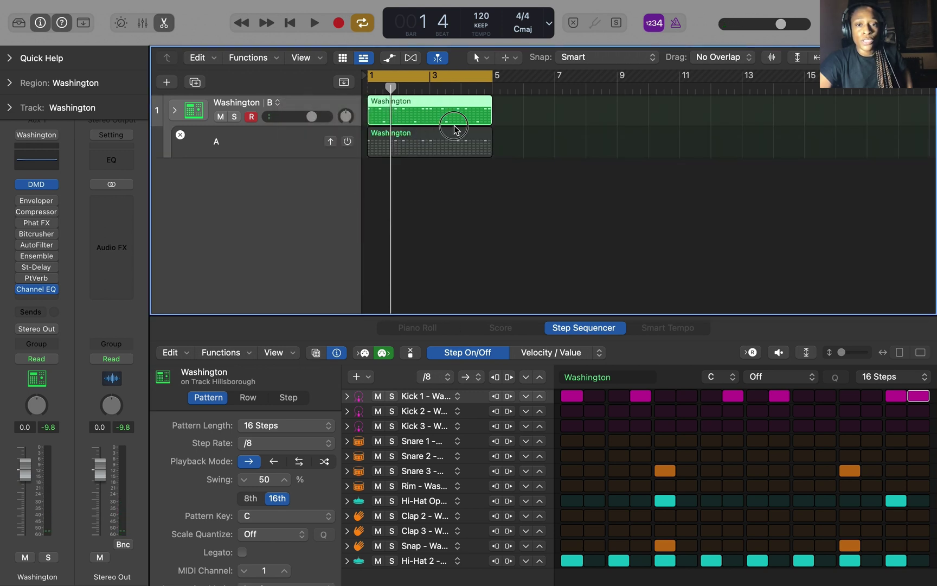
left_click_drag(437, 136, 654, 116)
left_click_drag(485, 133, 471, 100)
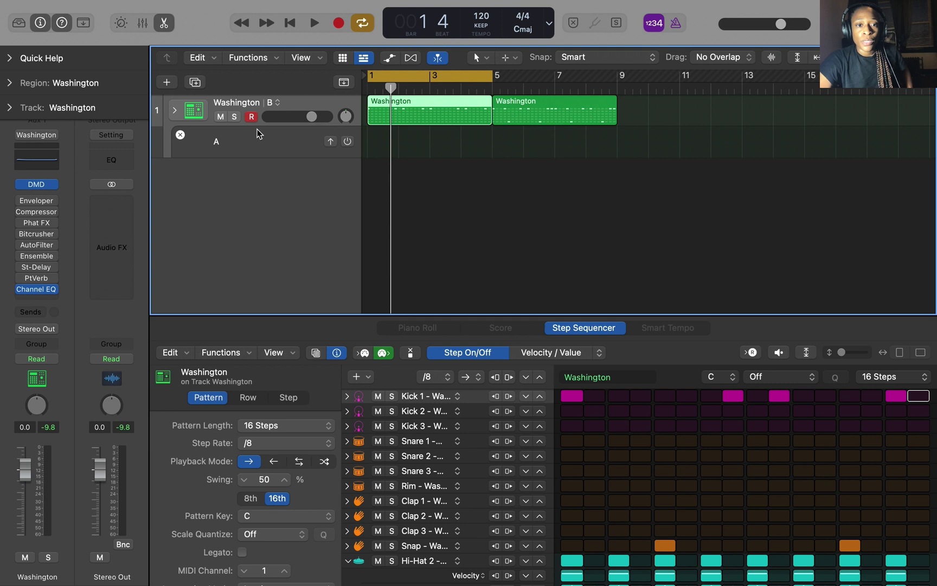
right_click(408, 103)
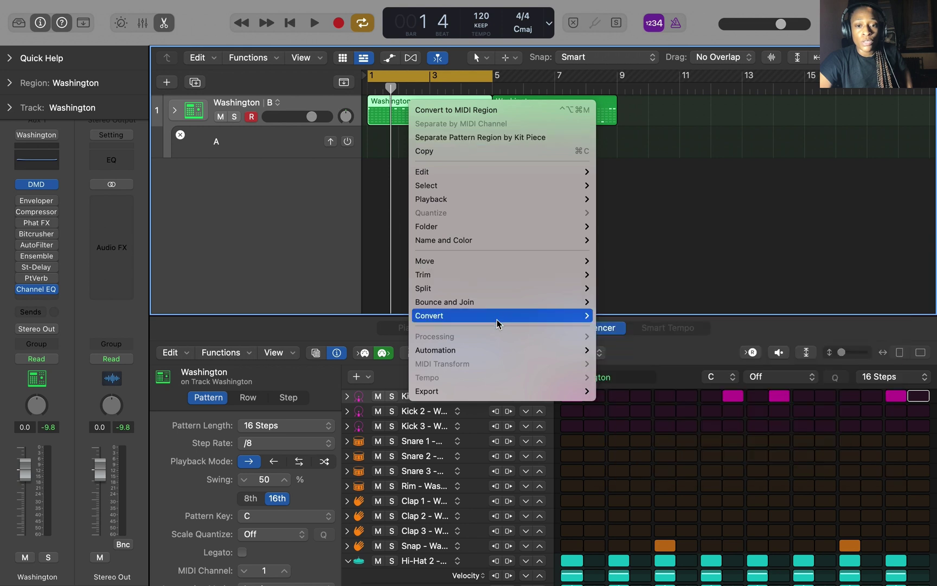
Apply Separate Pattern Region by Kit Piece to the bar-1 Washington region and play it.
mouse_move(500, 320)
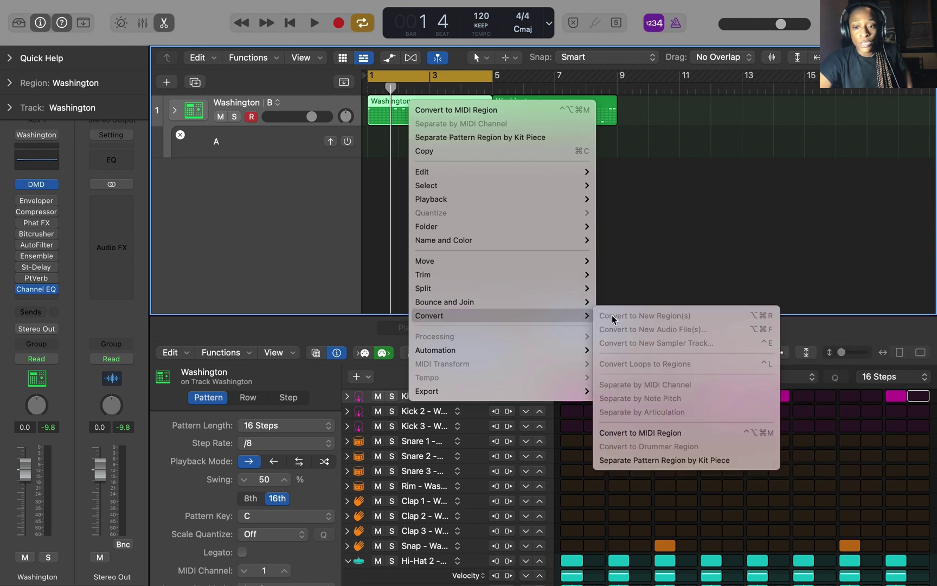
left_click(659, 460)
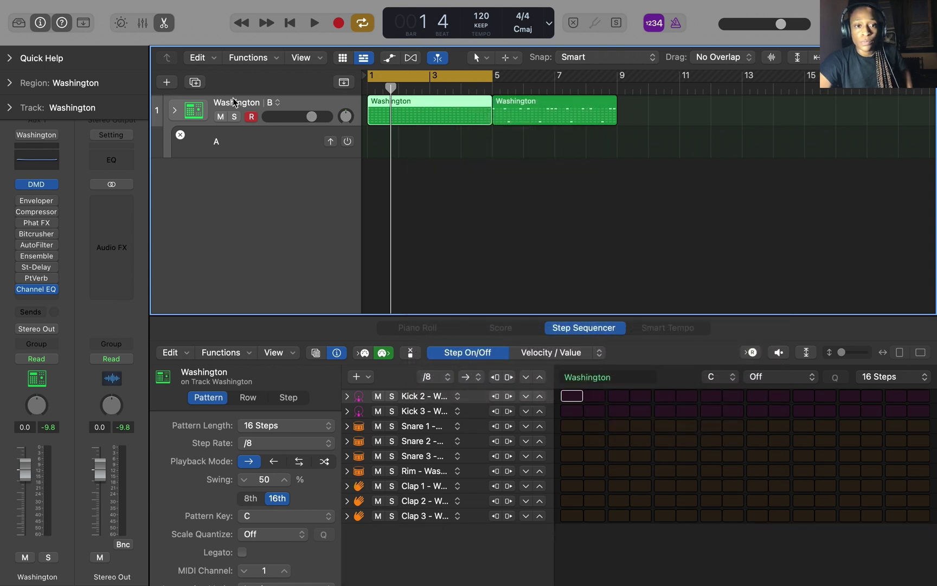
left_click(176, 111)
key("space")
key("space")
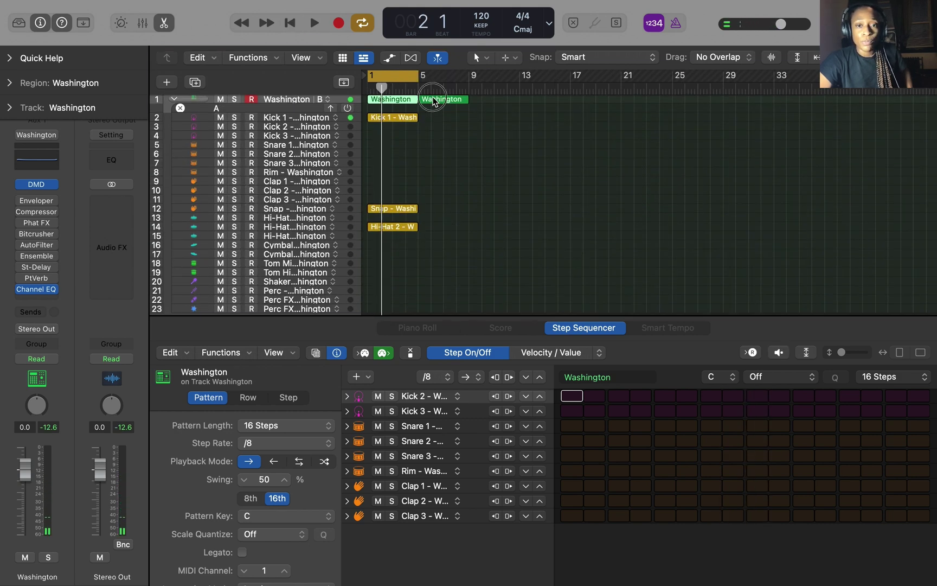
Select the Kick 1 kit-piece track and raise its volume fader, listening to playback.
left_click(426, 98)
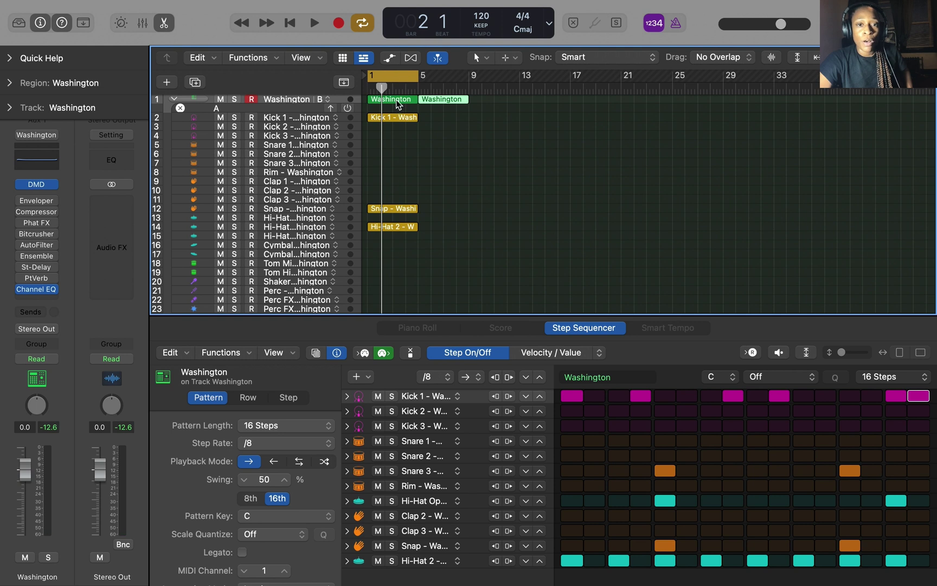
left_click(397, 103)
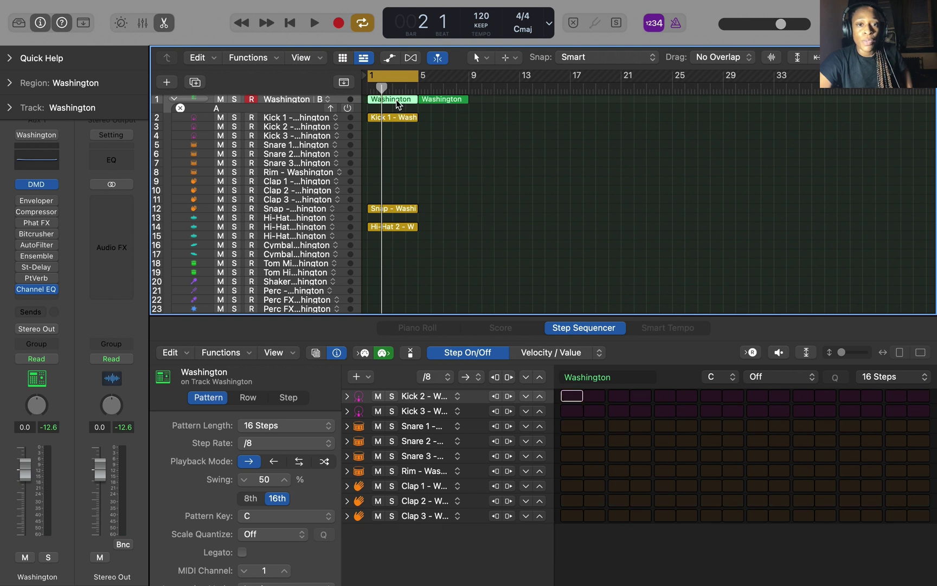
left_click(357, 115)
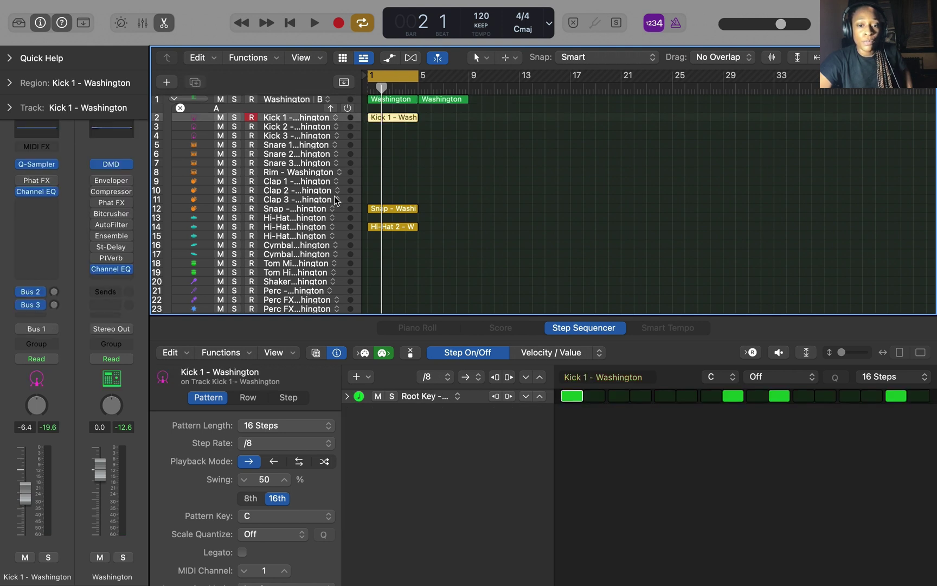
mouse_move(25, 491)
left_mouse_down()
mouse_move(26, 450)
mouse_move(35, 522)
mouse_move(28, 509)
left_mouse_up()
key("space")
key("space")
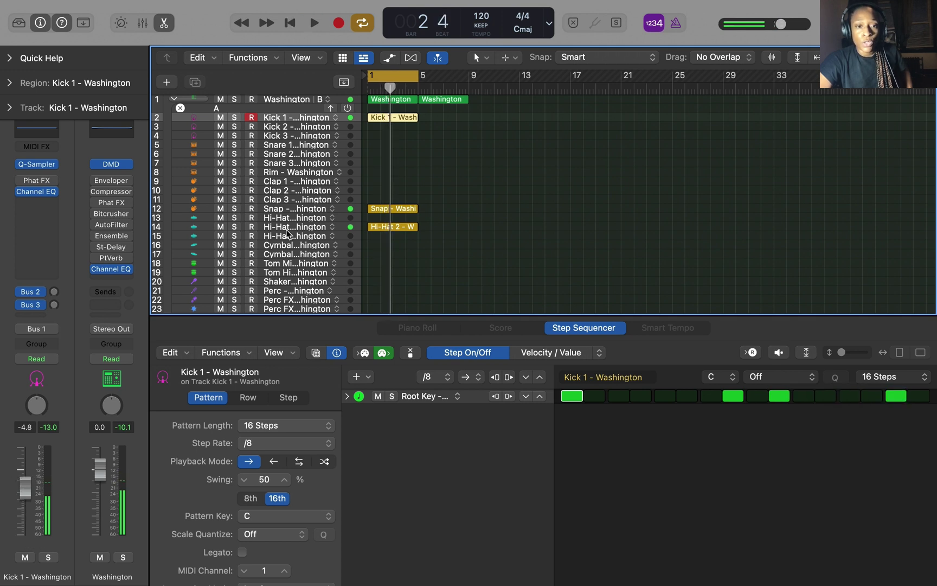
Pan the Hi-Hat 2 track to -3, then select the bar-5 Washington region.
left_click(343, 232)
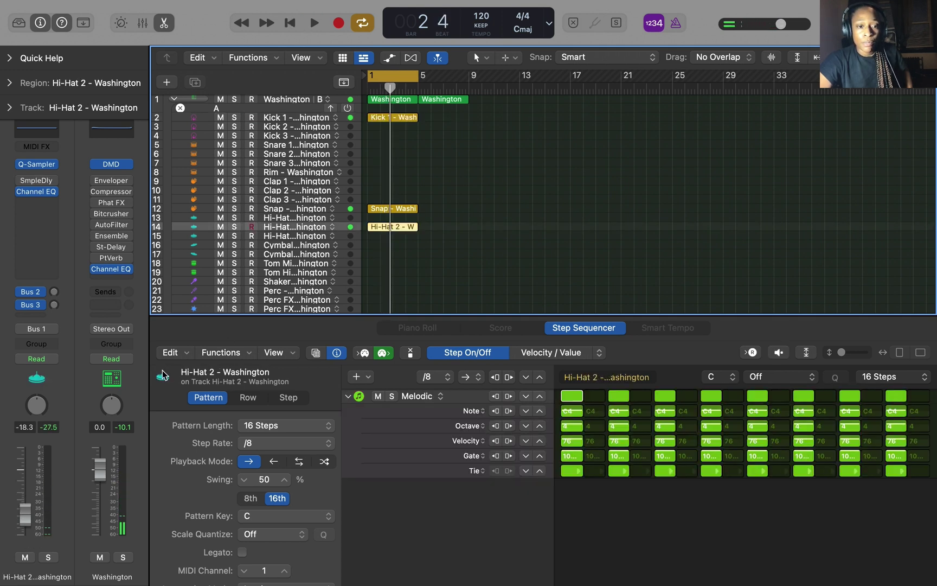
left_click_drag(36, 404, 8, 303)
key("space")
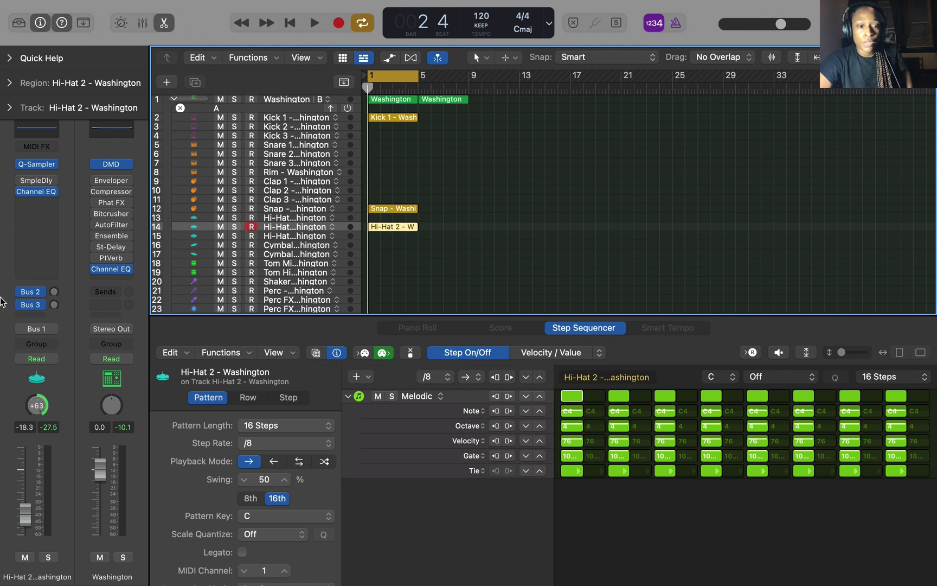
left_click_drag(33, 411, 81, 479)
key("space")
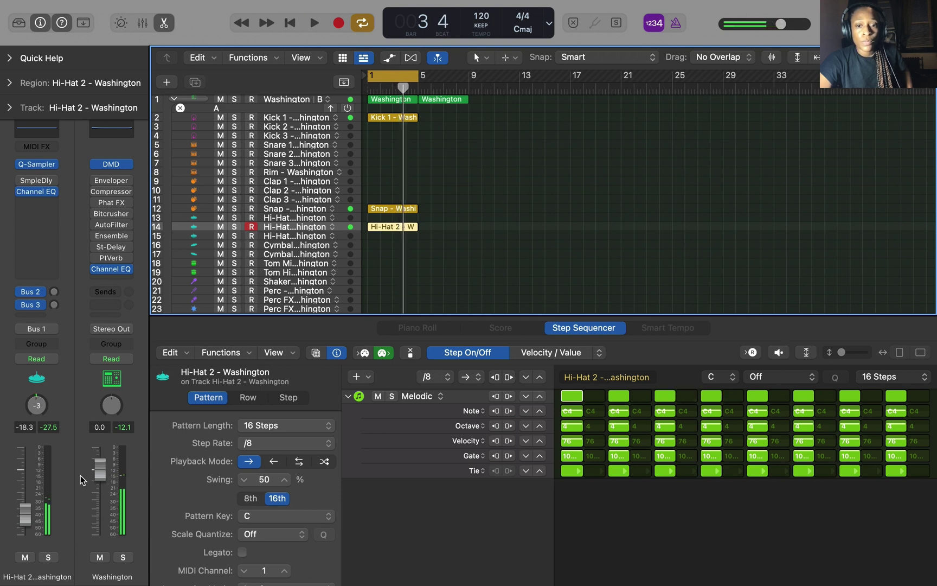
scroll(431, 198, "down", 3)
scroll(431, 197, "up", 3)
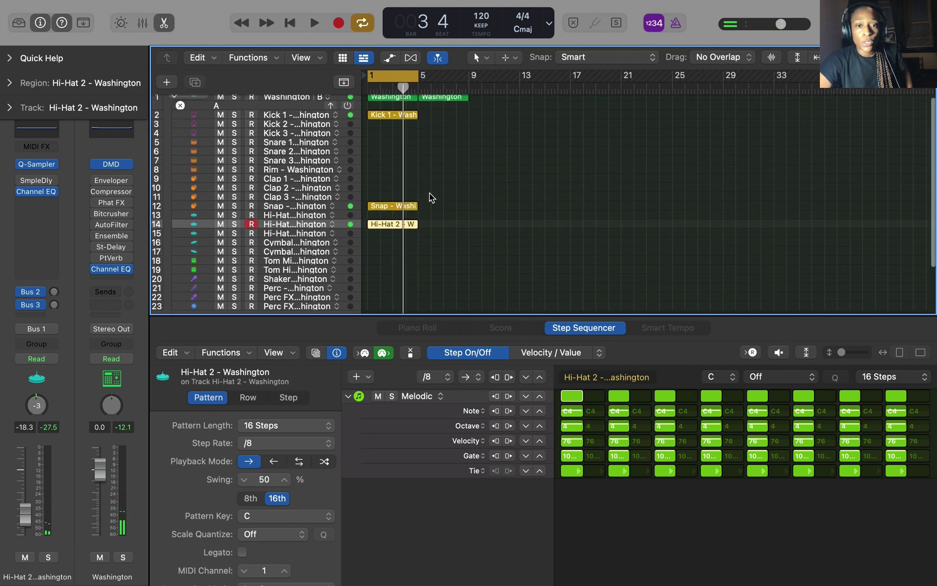
left_click(441, 99)
Set the cycle to bars 5–9, separate the second Washington region by kit piece, and play it.
left_click_drag(397, 79, 449, 79)
right_click(445, 103)
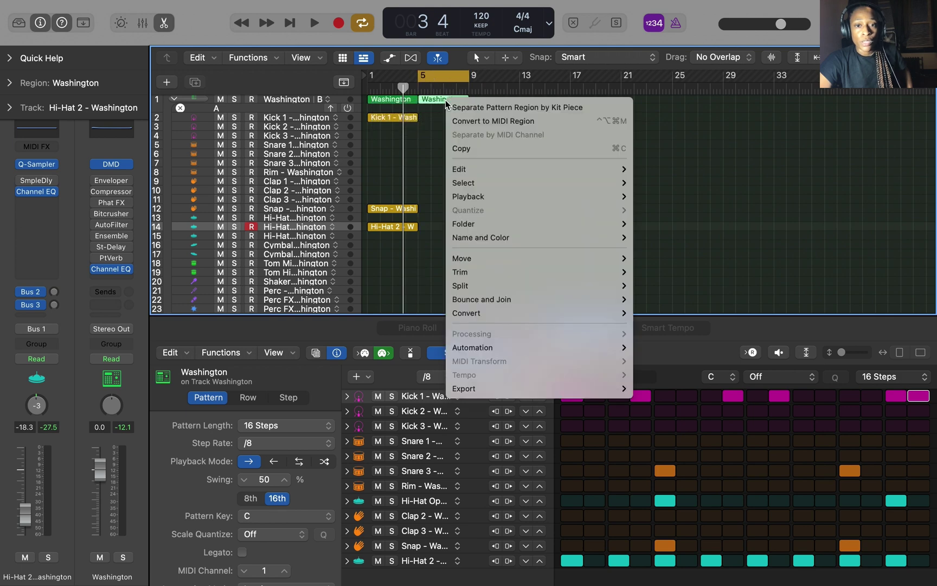
left_click(493, 107)
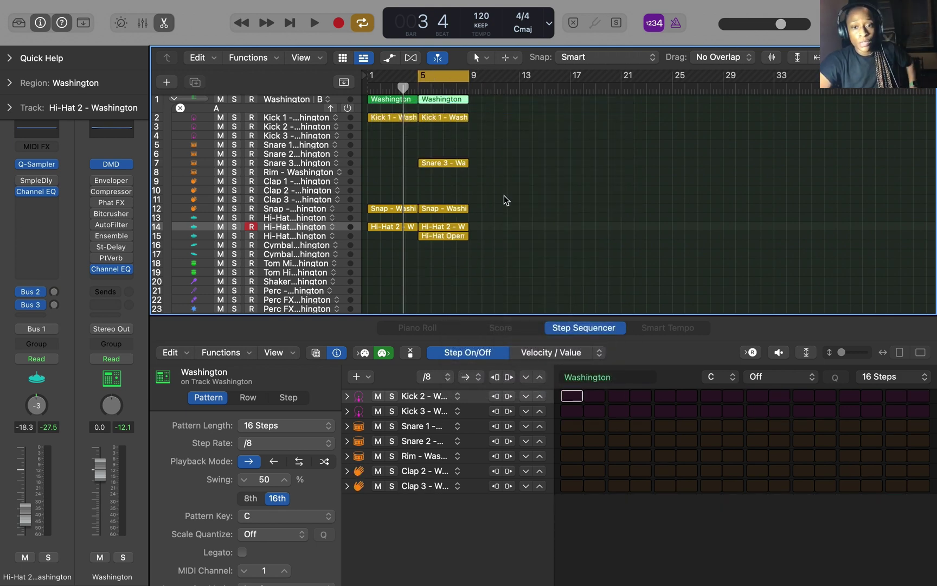
key("space")
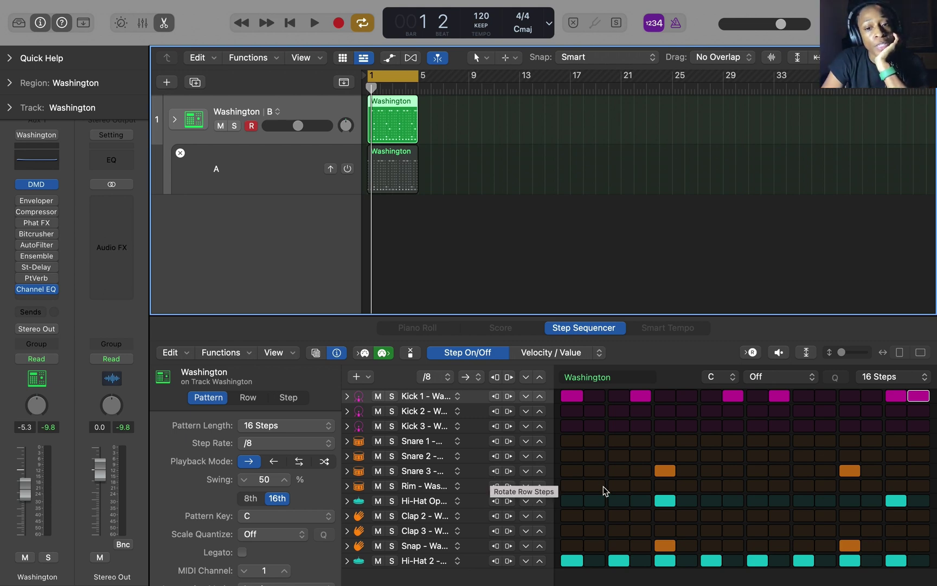
left_click(12, 26)
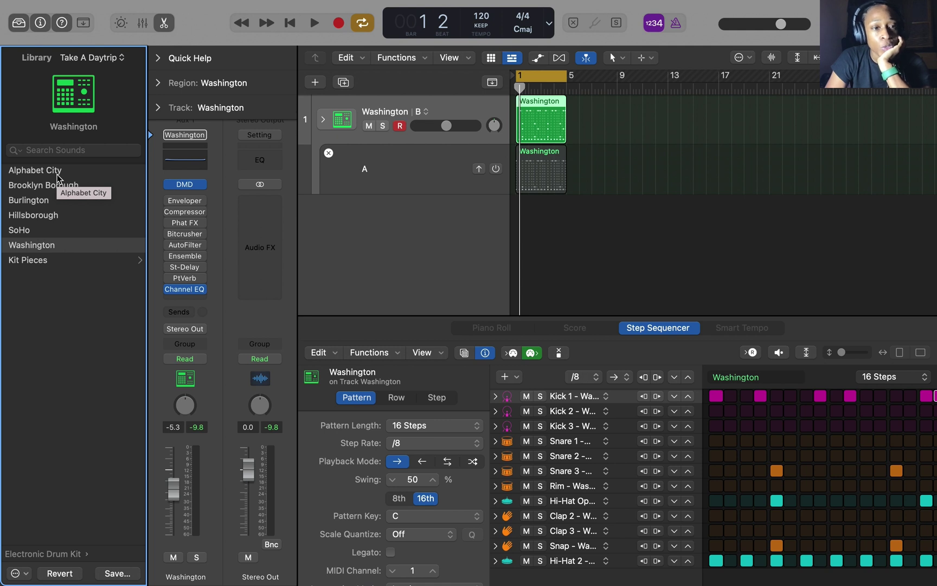
Load the Brooklyn Borough kit from the Library and audition the pattern with it.
left_click(57, 172)
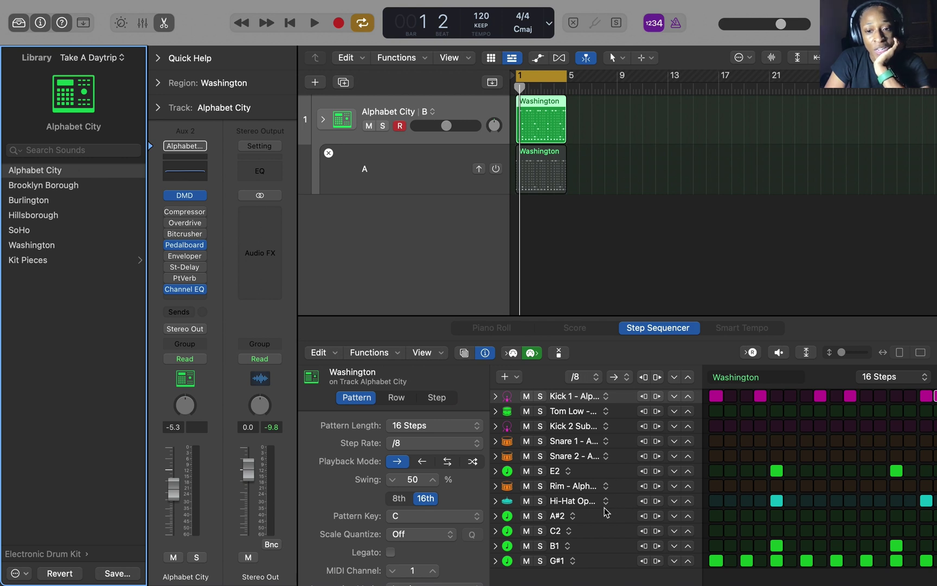
left_click(69, 187)
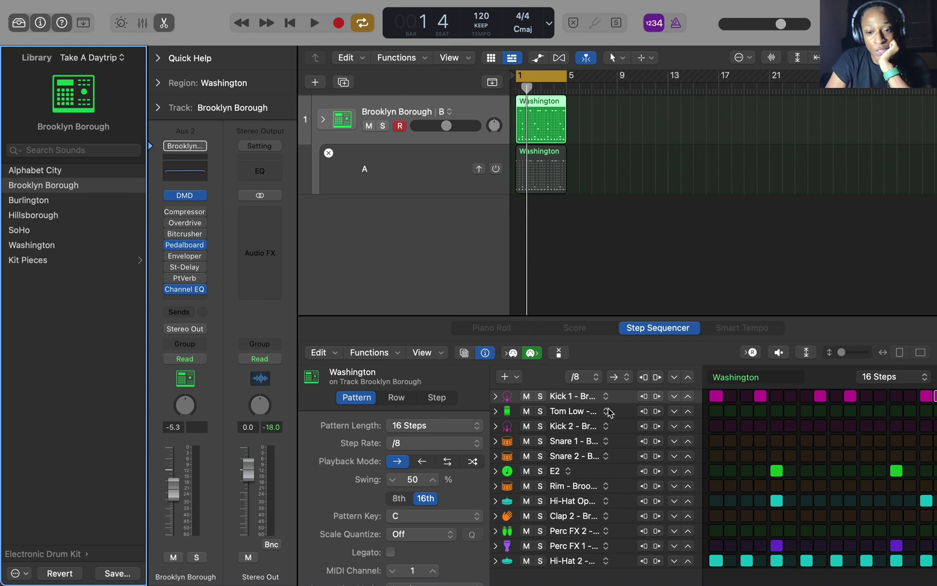
key("space")
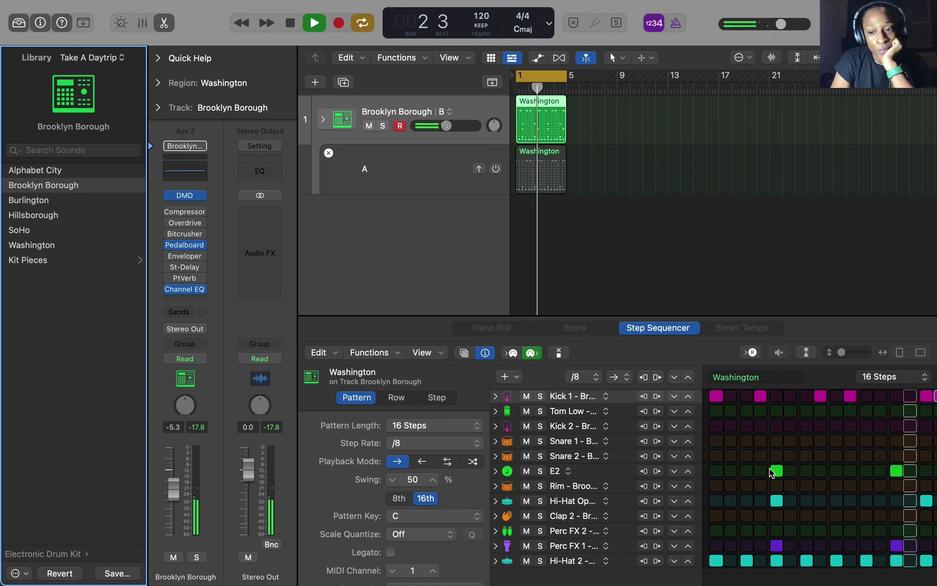
key("space")
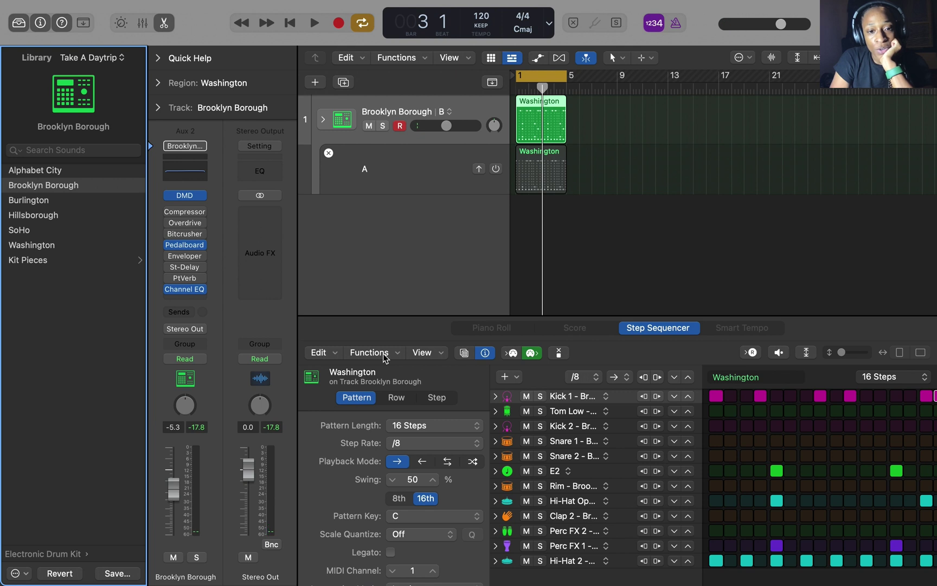
Save the Washington drum pattern to the browser as user pattern '90's simple groove beat'.
left_click(464, 353)
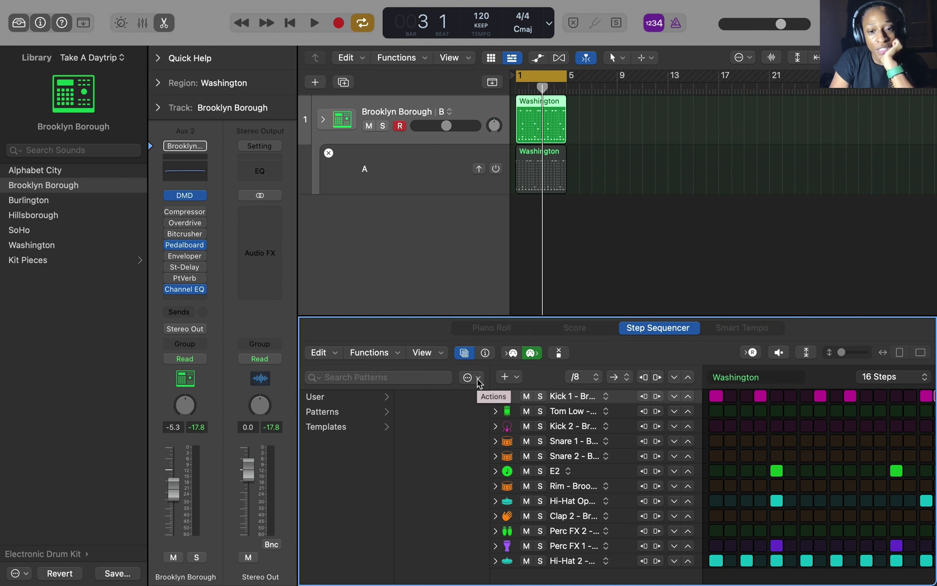
left_click(478, 382)
left_click(490, 416)
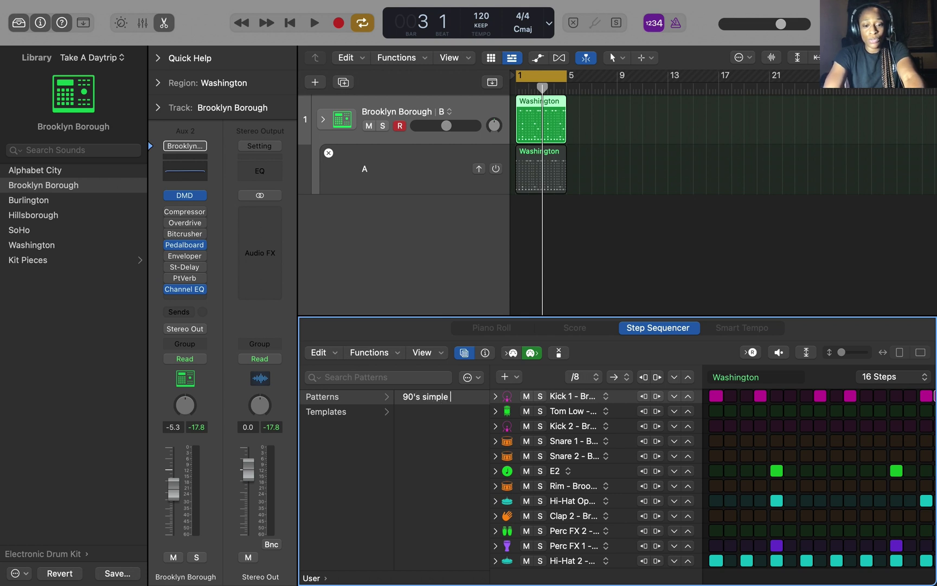
type("beat")
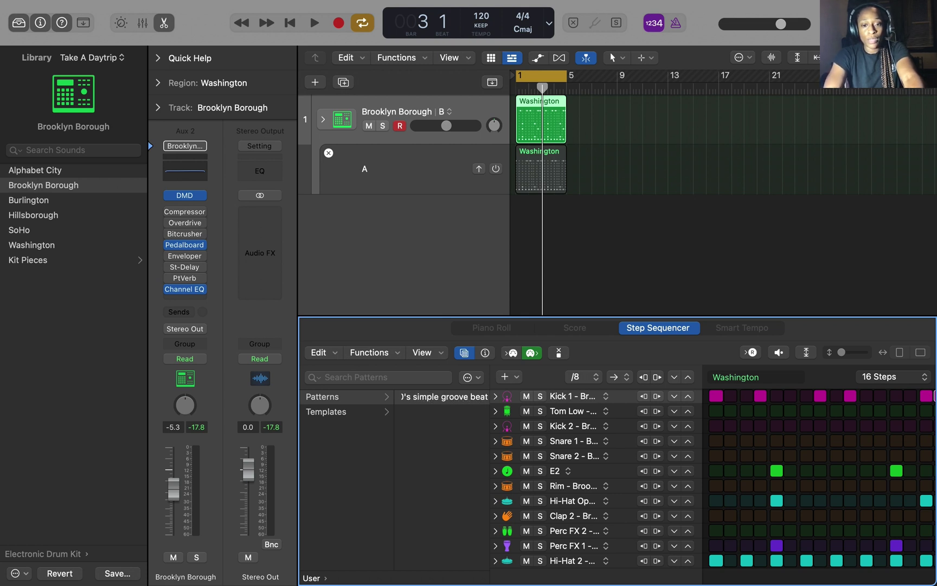
key("Return")
left_click(322, 119)
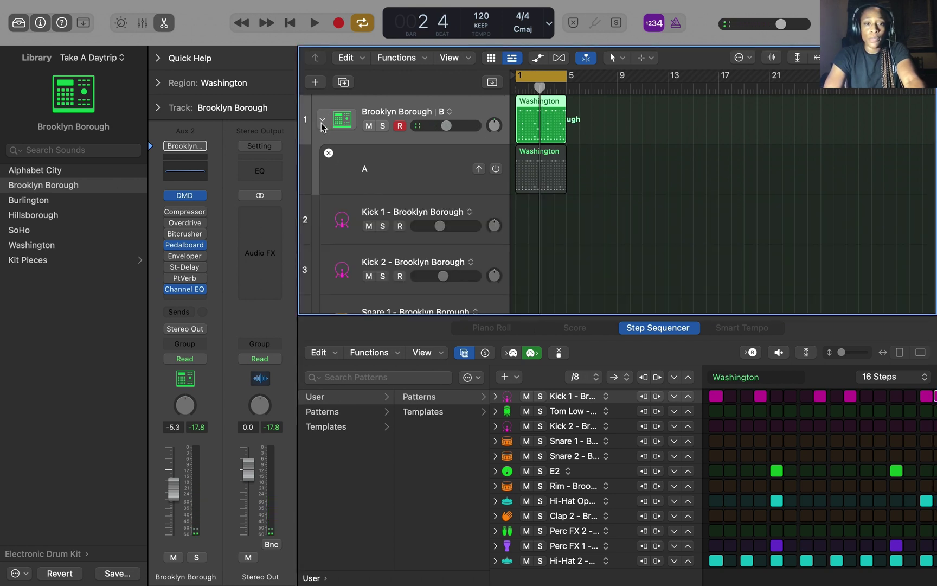
left_click(322, 121)
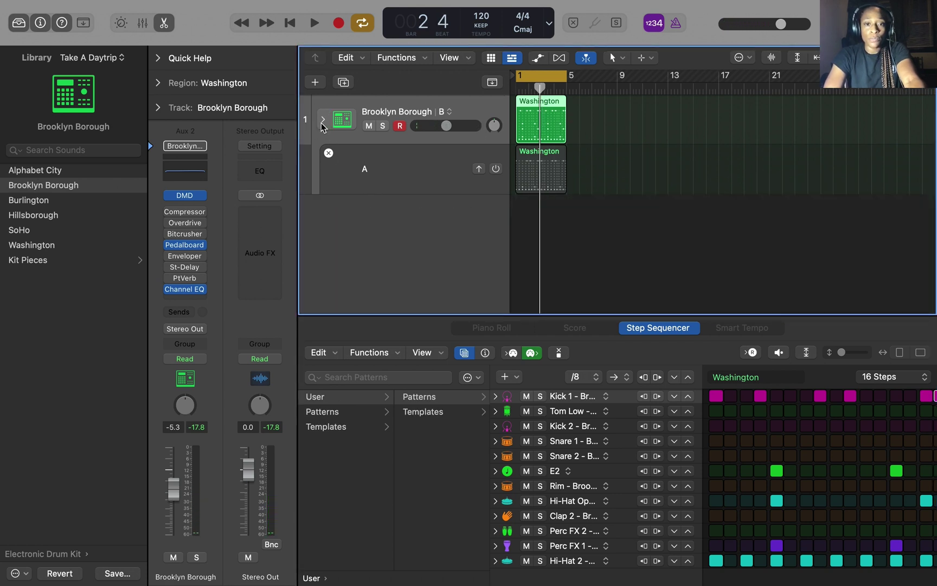
Create a pattern cell with Kick 1 steps 1, 8, 9, Snare 2 step 5 and Rim step 12.
left_click(490, 58)
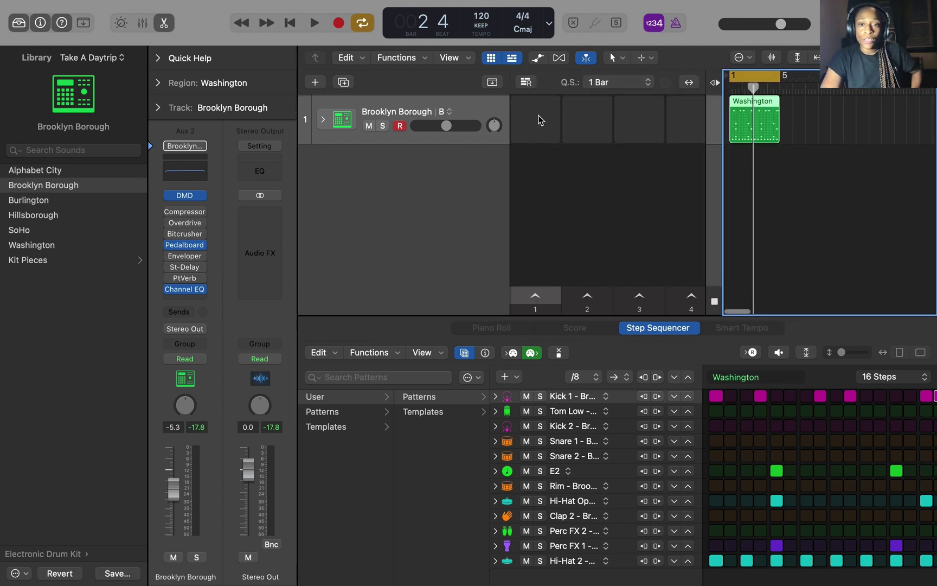
right_click(539, 118)
left_click(567, 137)
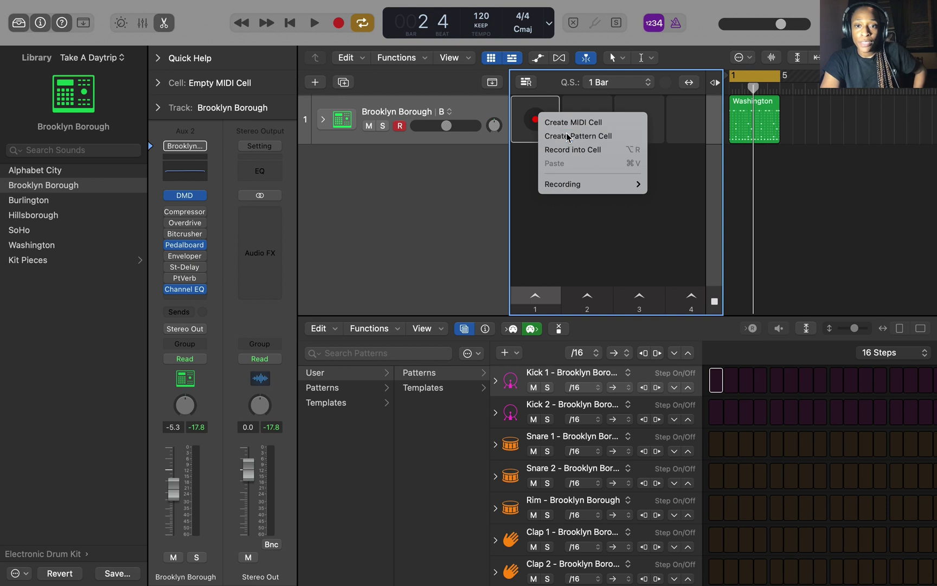
left_click(716, 389)
left_click(776, 474)
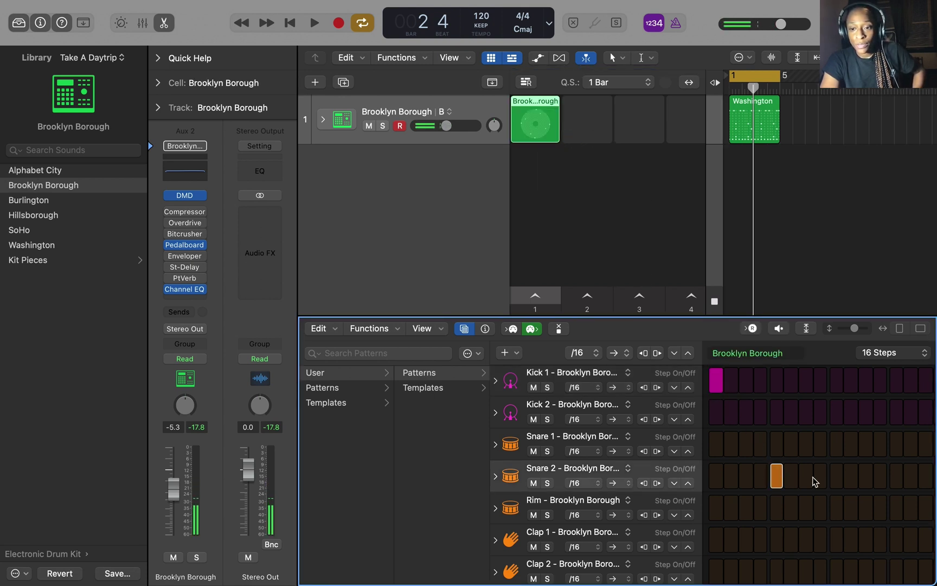
left_click(819, 388)
left_click(838, 389)
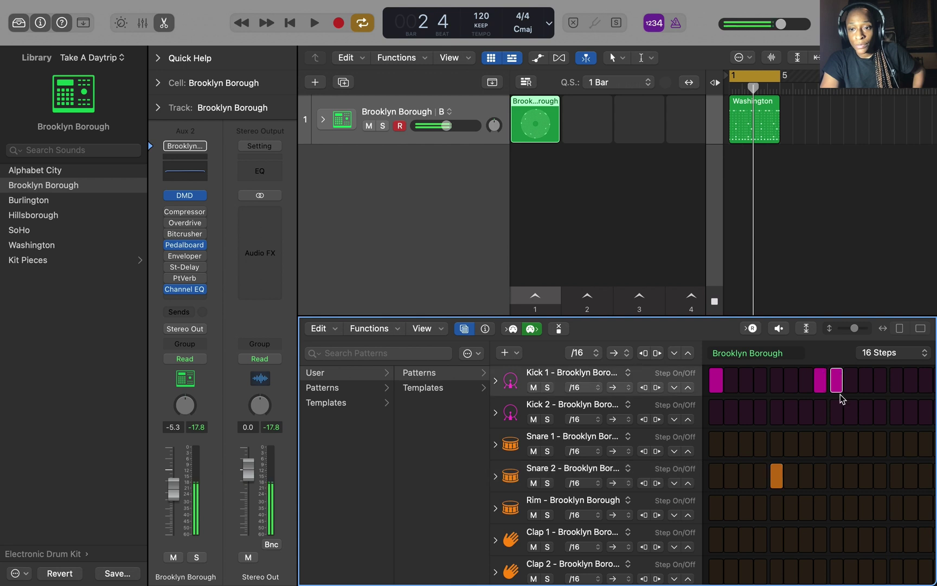
left_click(875, 501)
Play the Brooklyn Borough cell and select the empty slot beside it.
left_click(537, 125)
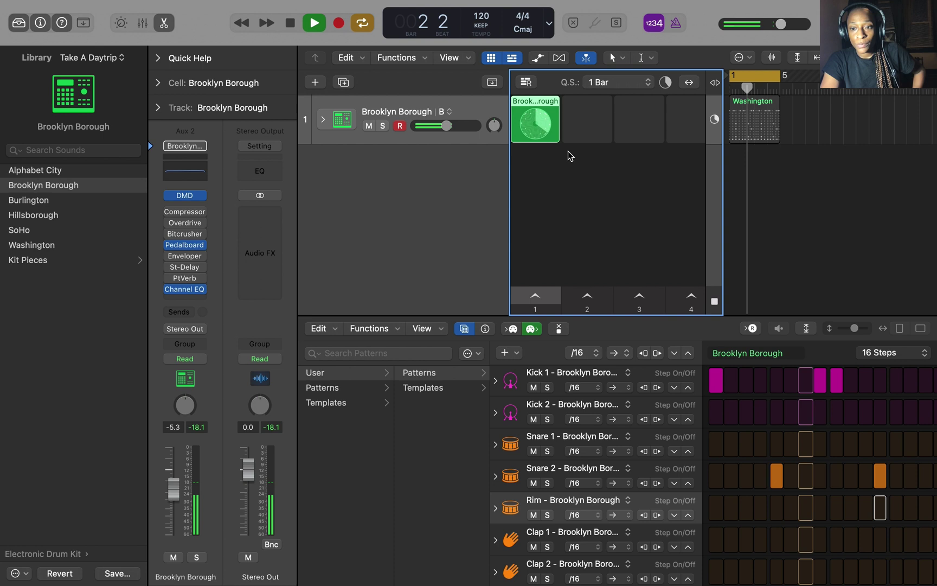
mouse_move(585, 142)
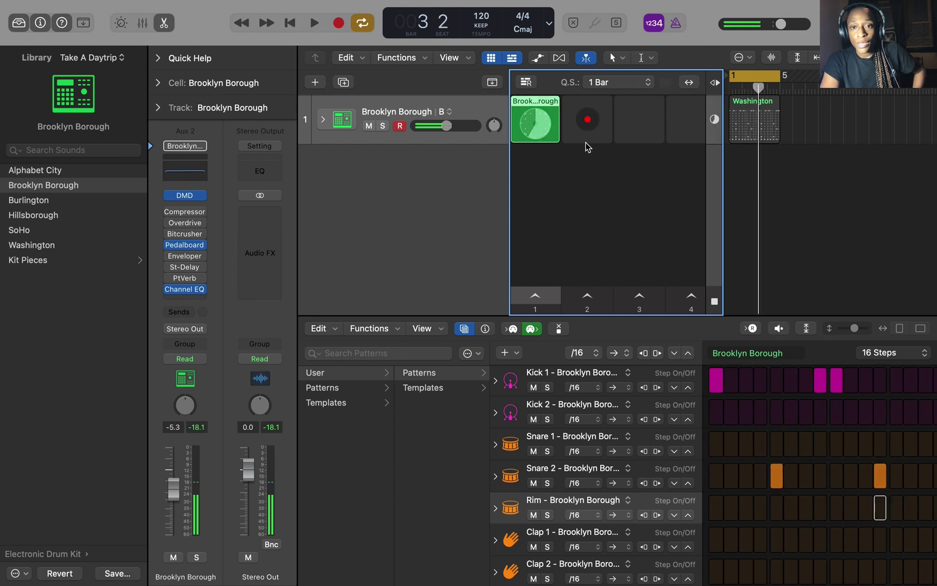
left_click(577, 106)
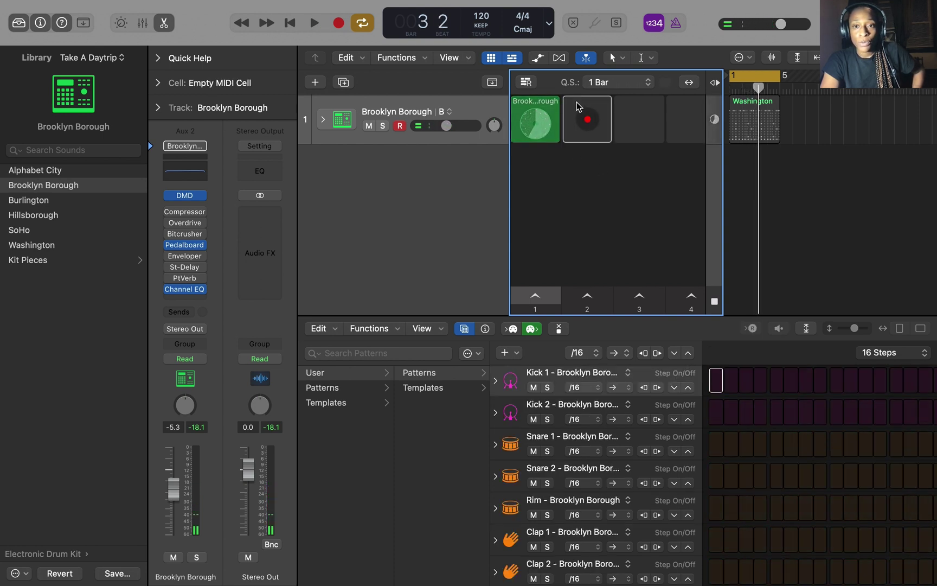
Create a pattern cell in the empty slot with runs of Kick 1 and Snare 1 steps.
right_click(577, 105)
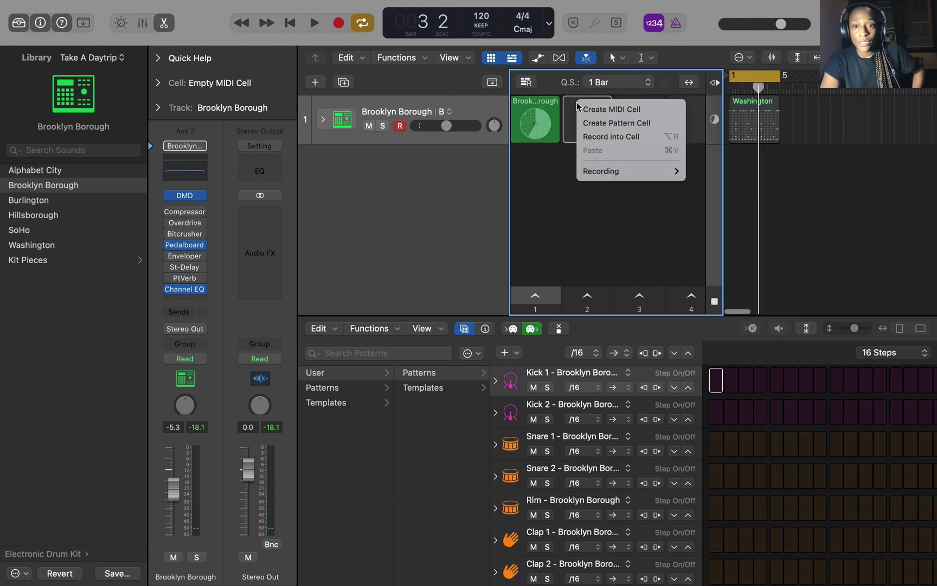
left_click(597, 124)
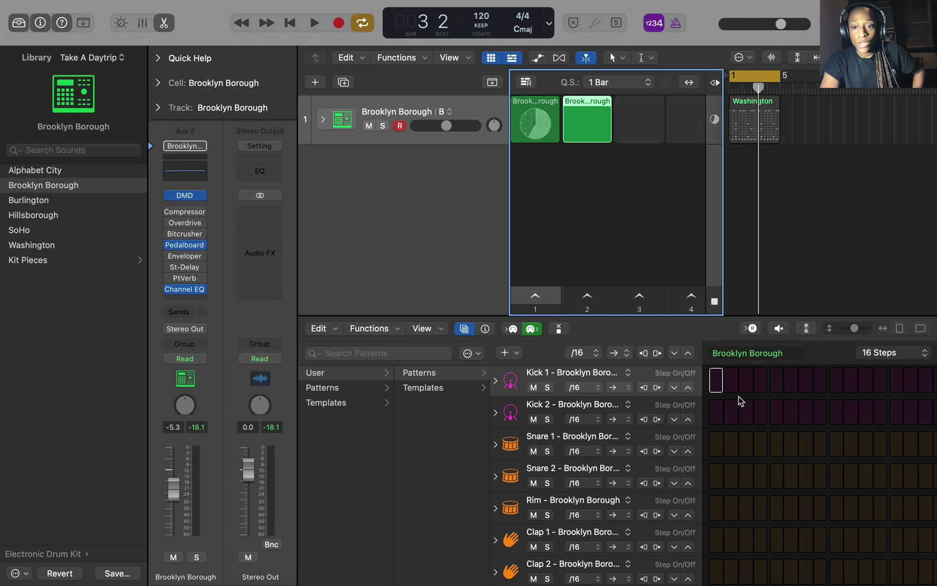
left_click(716, 380)
left_click_drag(777, 382, 900, 383)
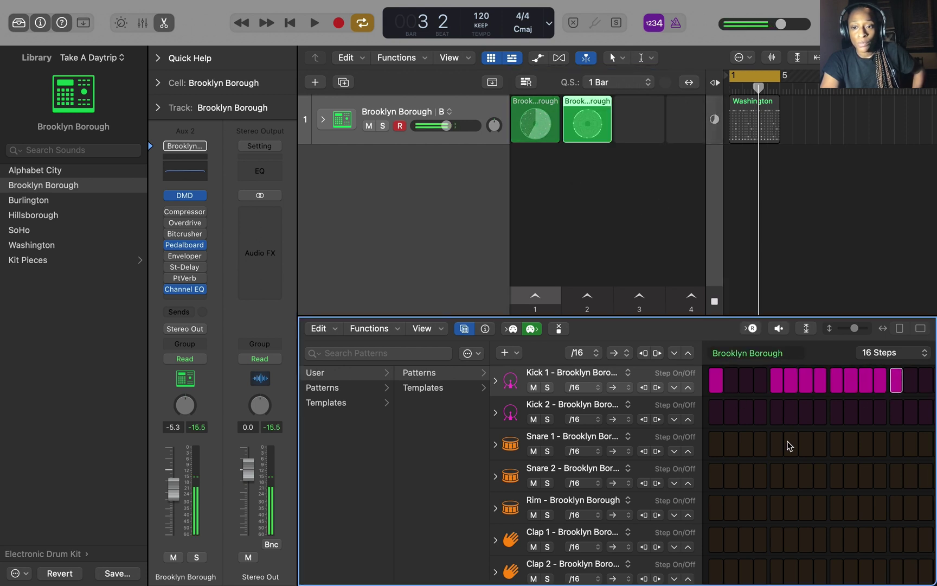
left_click(791, 446)
left_click(837, 446)
left_click_drag(866, 446, 880, 446)
left_click_drag(896, 446, 926, 446)
Audition the new cell, test-copy both cells into the arrangement, then undo the copies.
left_click(588, 123)
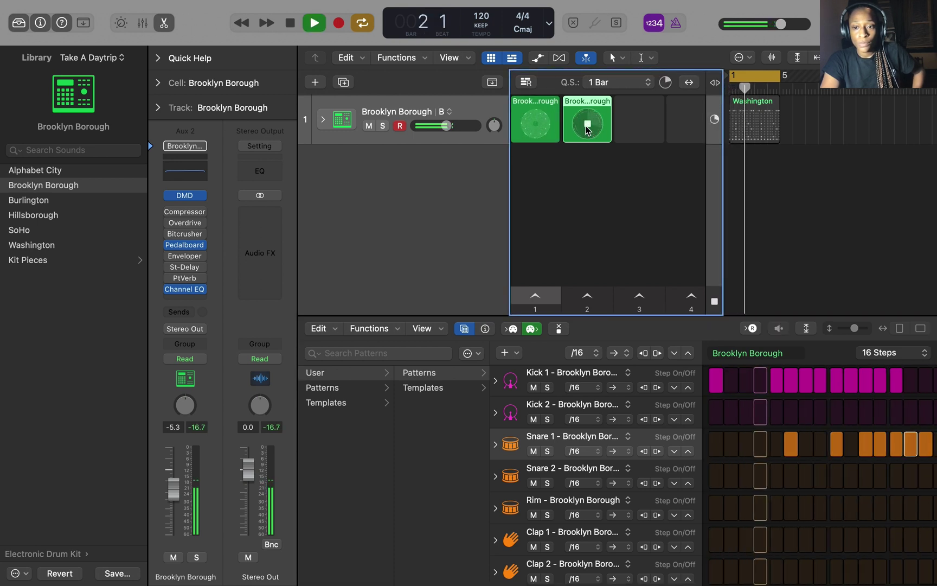
key("space")
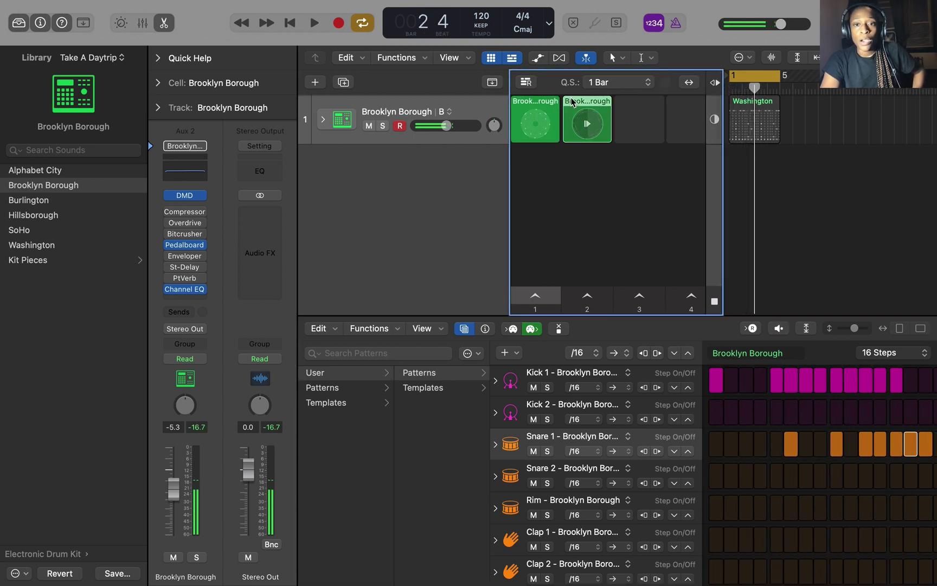
left_click_drag(572, 102, 819, 138)
key("super+Right")
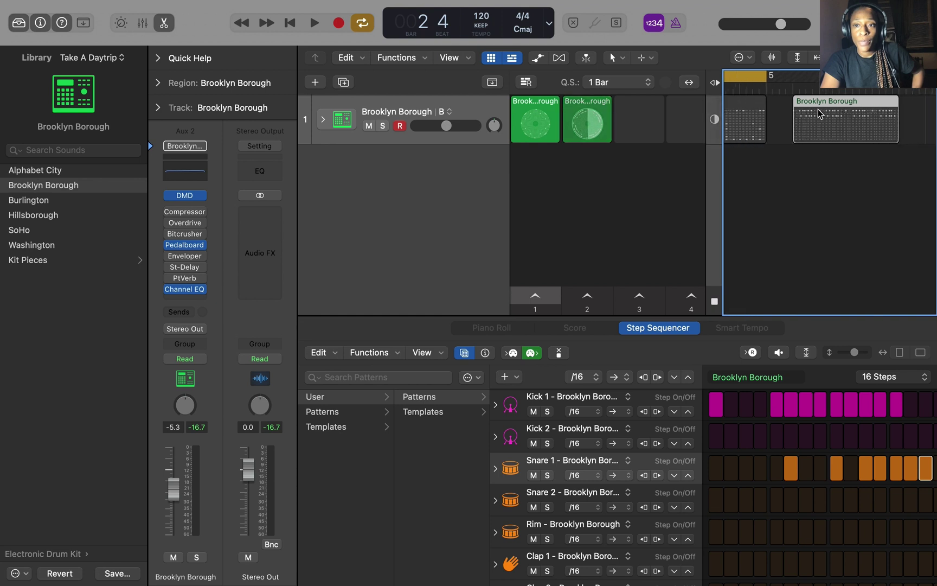
key("super+Left")
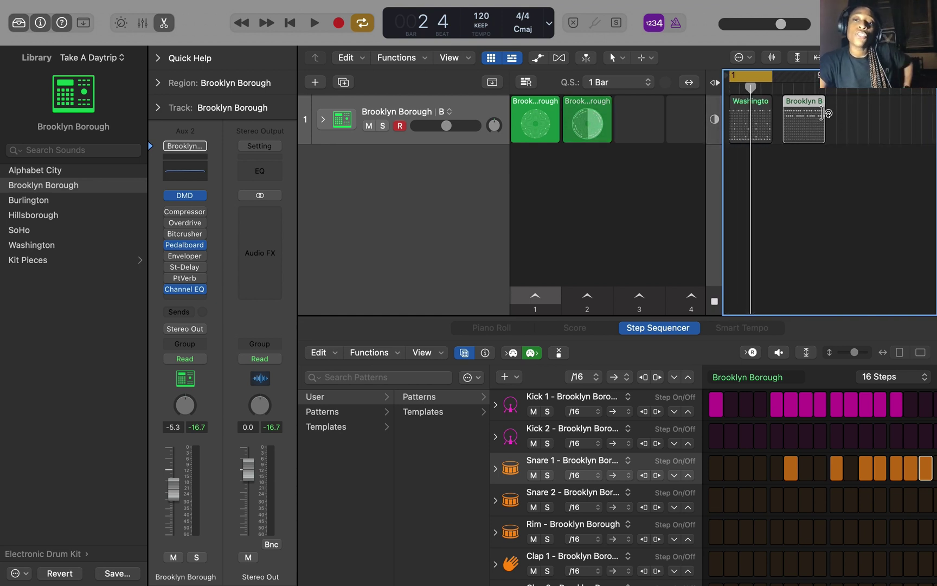
left_click(661, 106)
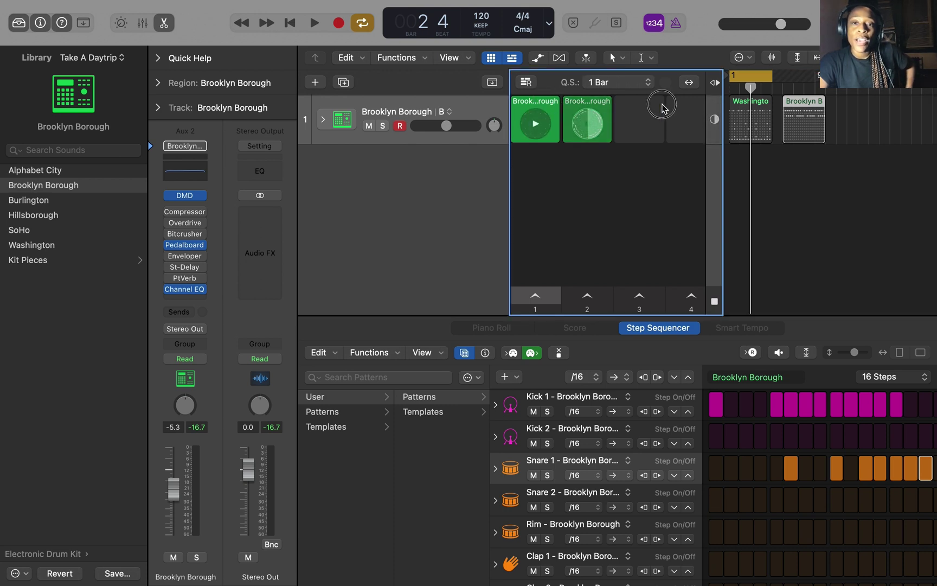
left_click_drag(536, 122, 828, 120)
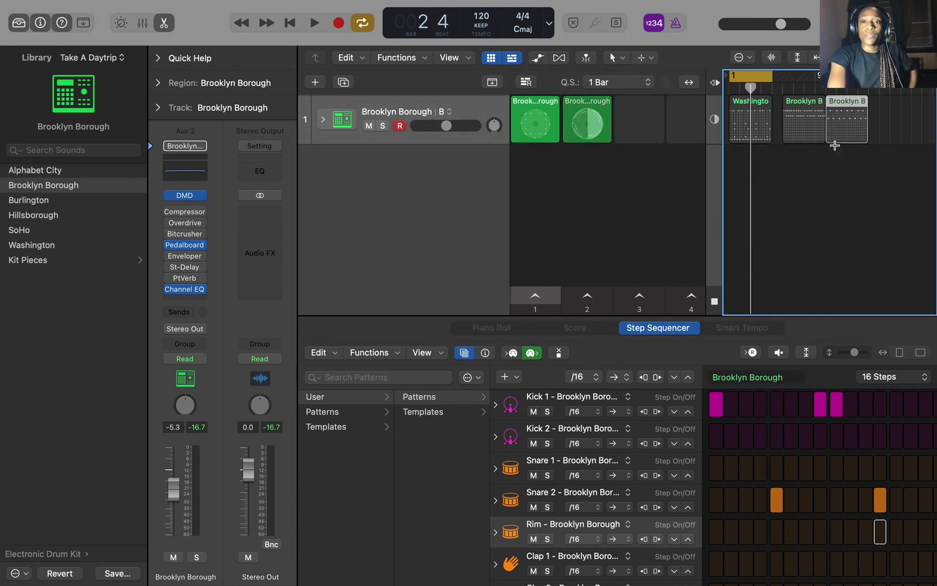
key("super+z")
key("super+z")
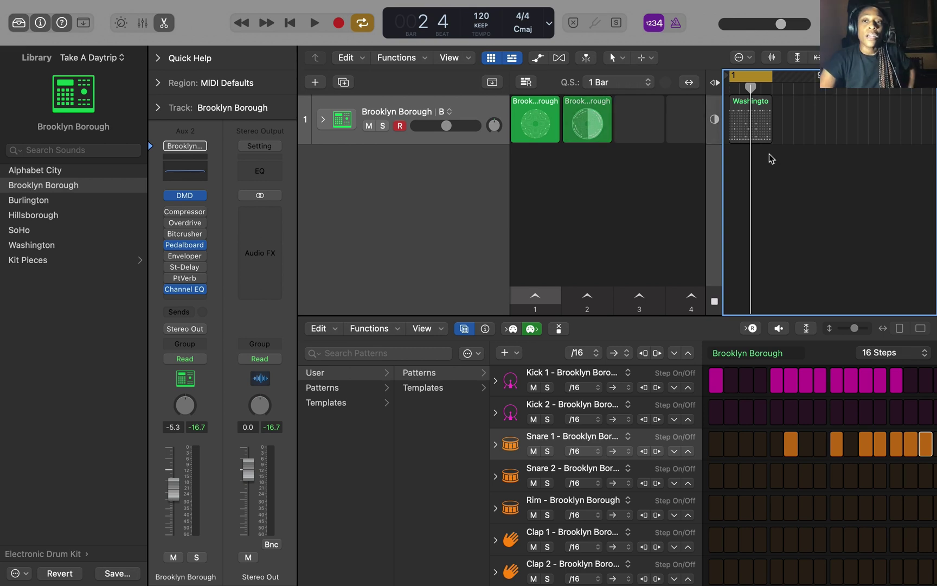
Hide the Live Loops grid and add an empty software instrument track, Inst 18.
left_click(492, 59)
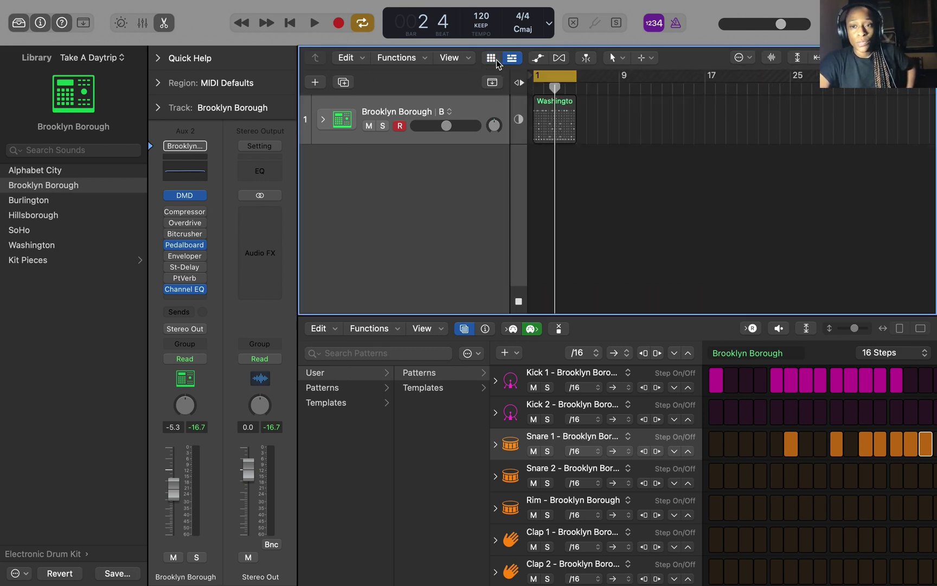
key("y")
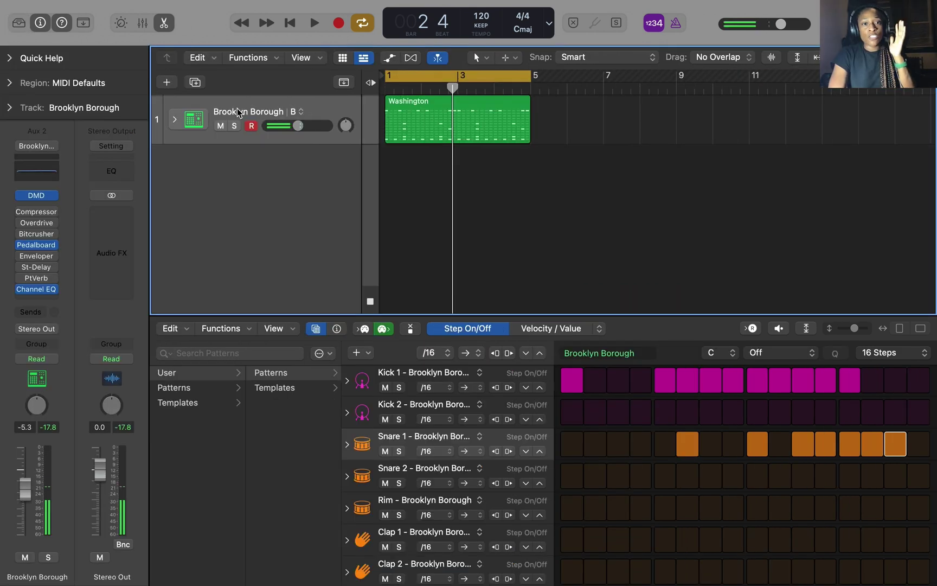
left_click(171, 82)
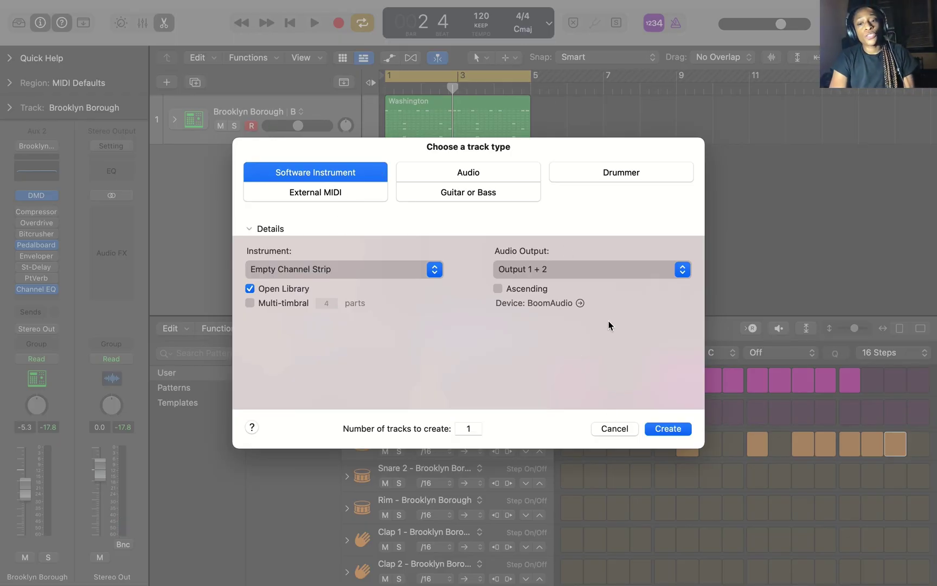
left_click(659, 428)
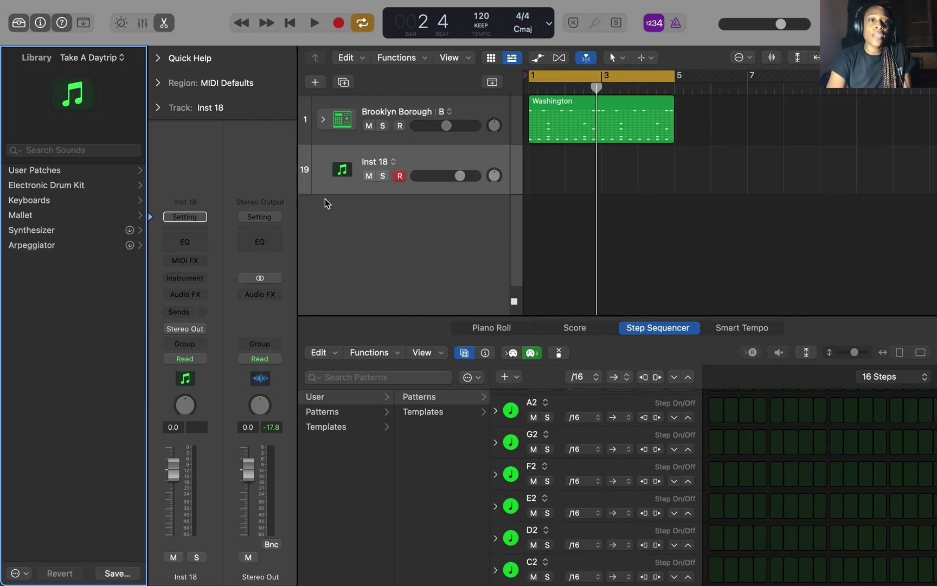
left_click(18, 24)
Download and load Church Street Mixed Synth from Take A Daytrip's Synthesizer > Strings sounds.
left_click(19, 22)
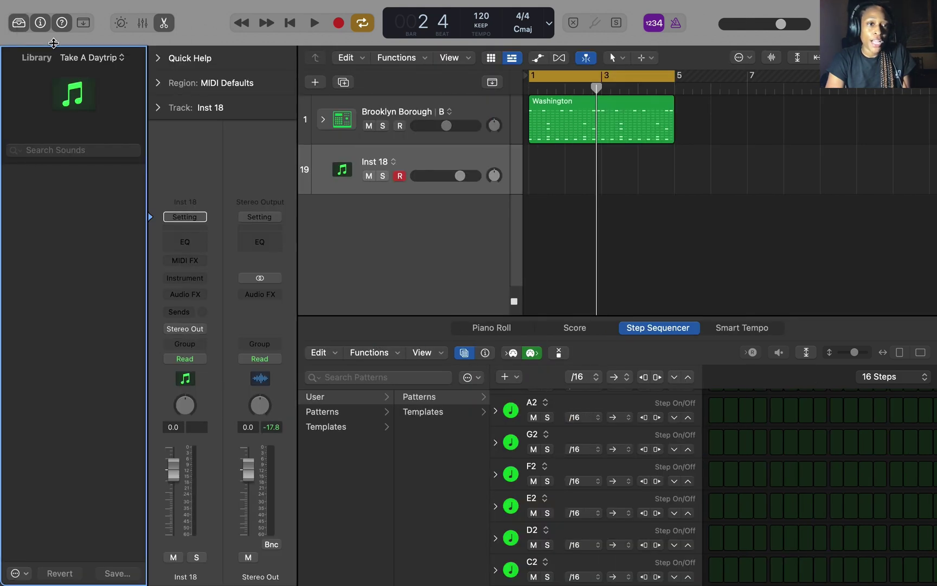
left_click(118, 58)
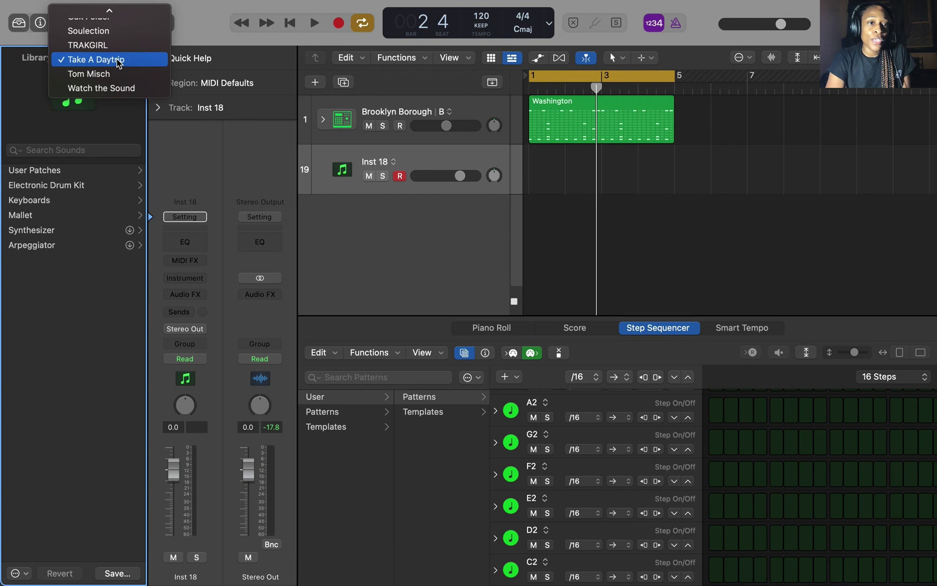
scroll(121, 61, "up", 5)
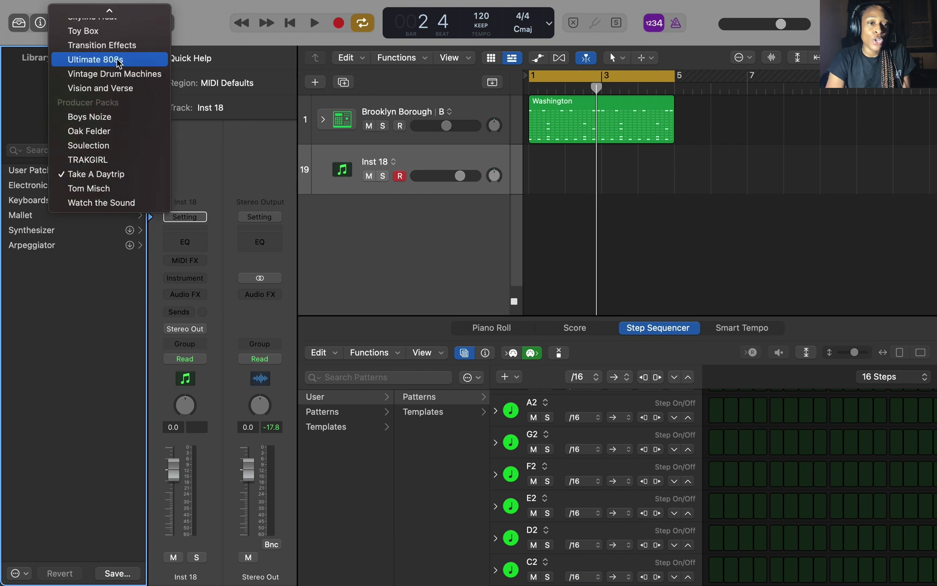
left_click(131, 174)
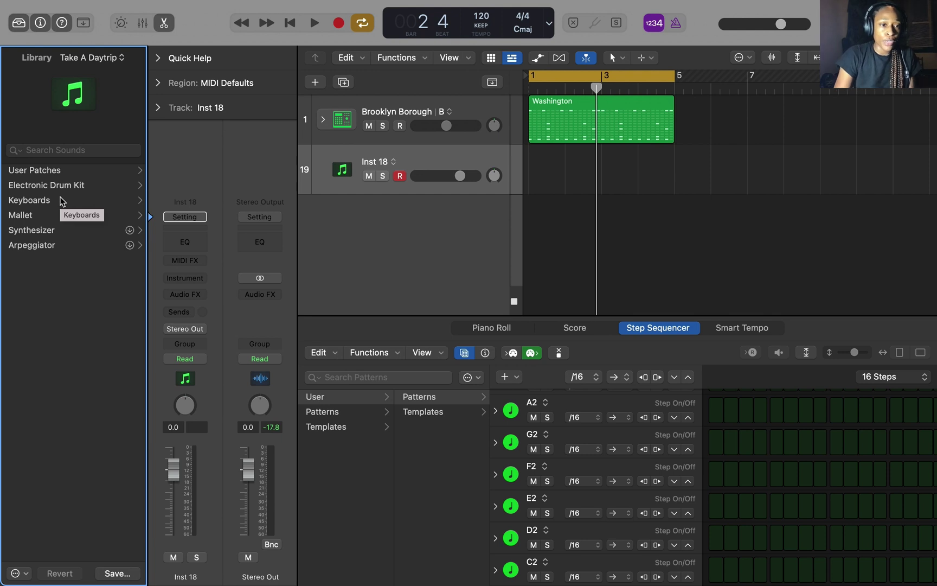
left_click(62, 202)
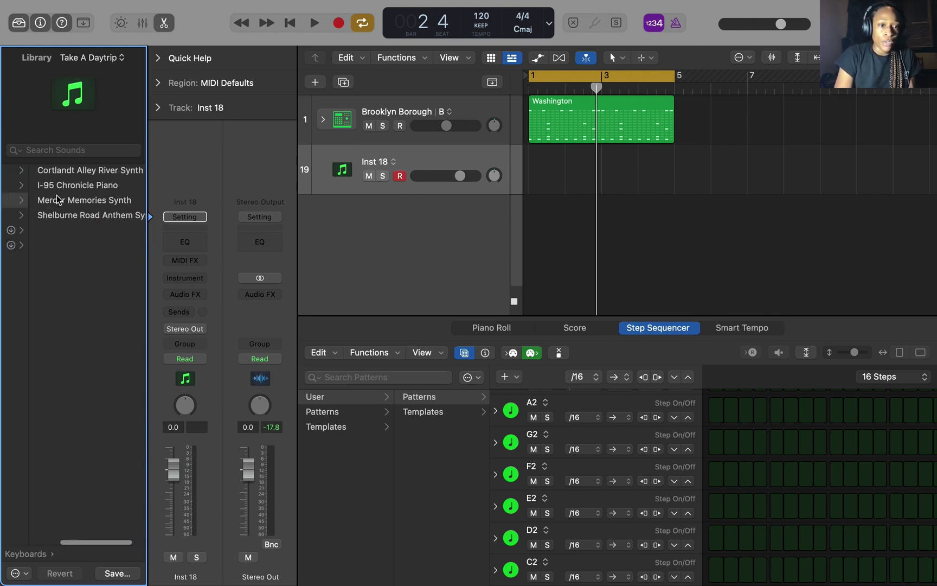
scroll(57, 200, "left", 5)
left_click(43, 231)
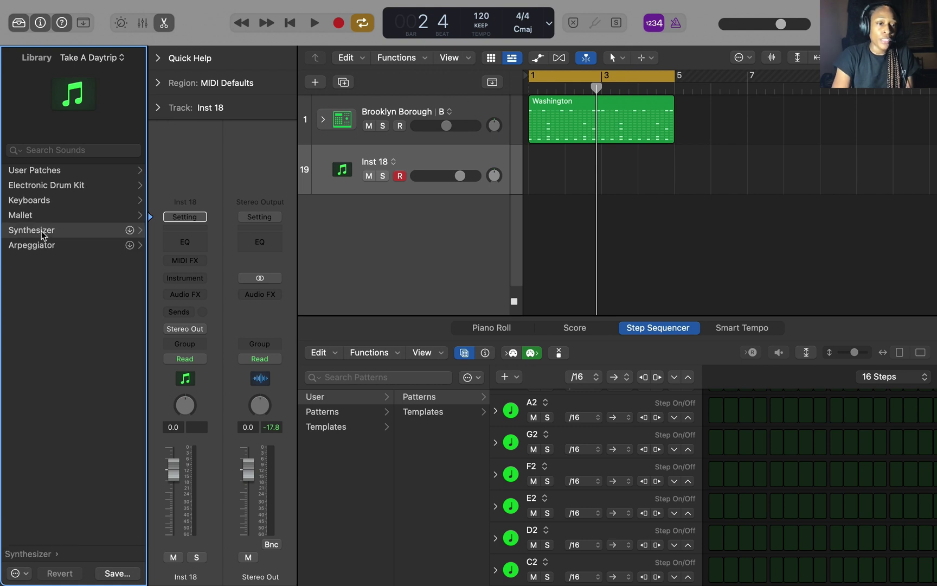
left_click(45, 232)
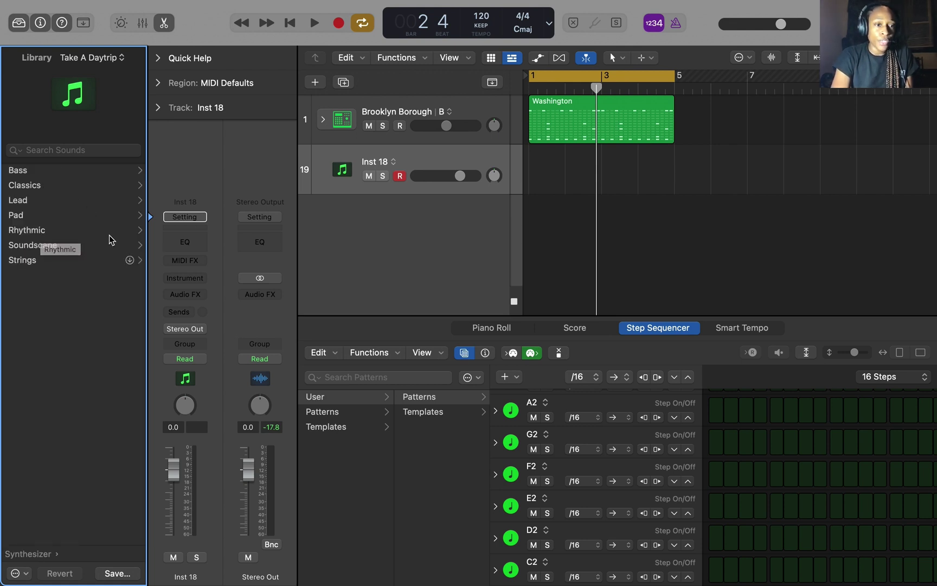
left_click(80, 265)
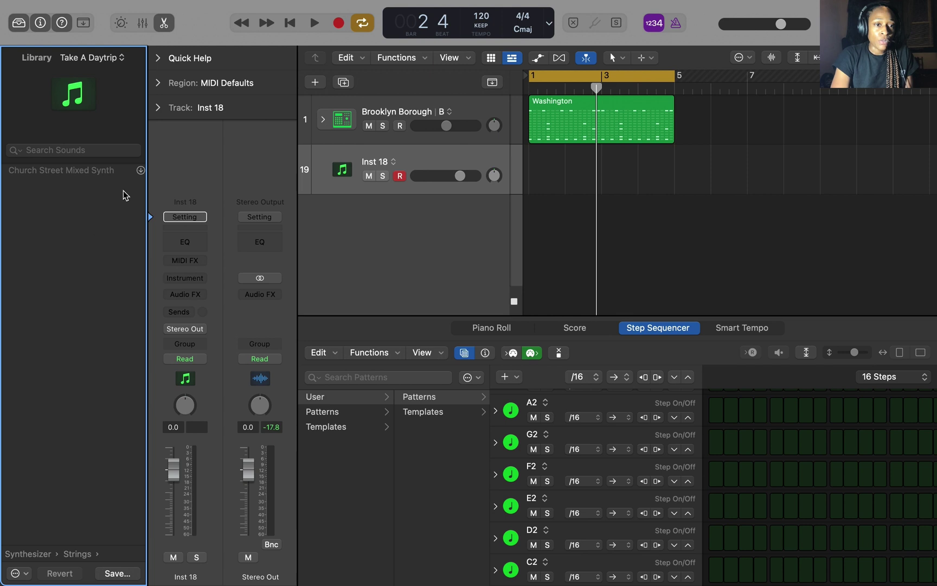
left_click(141, 171)
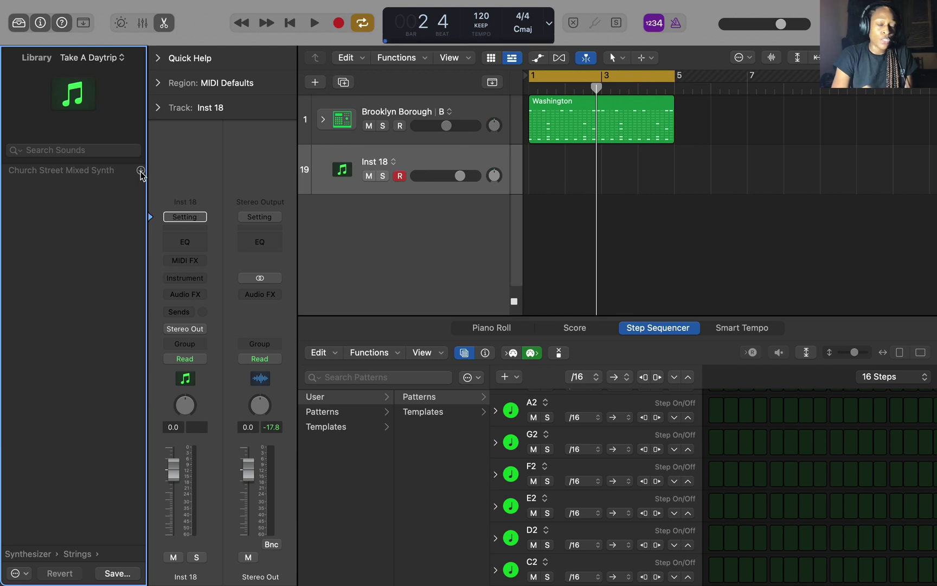
left_click(88, 170)
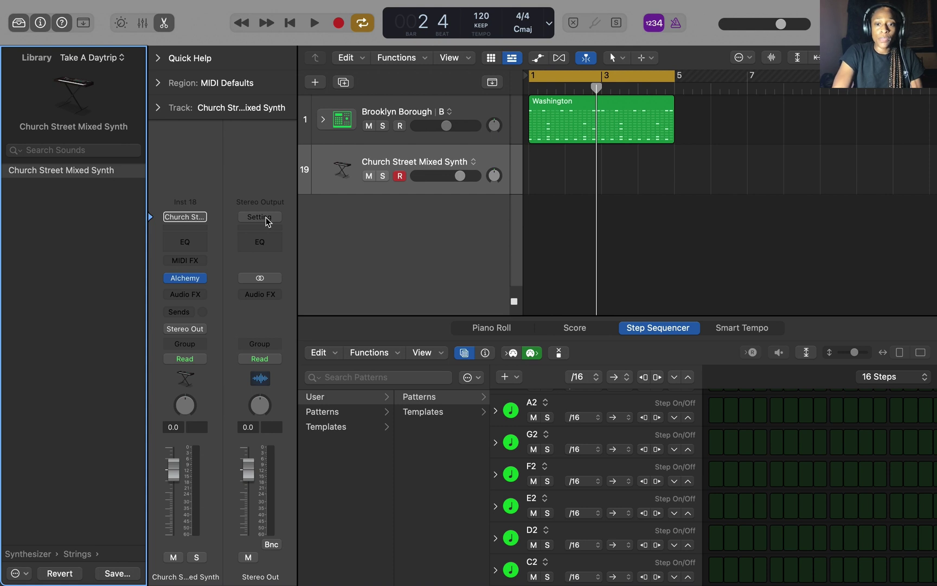
key("super+k")
Audition the synth, then load the I-95 Chronicle Piano patch from Keyboards instead.
key("a")
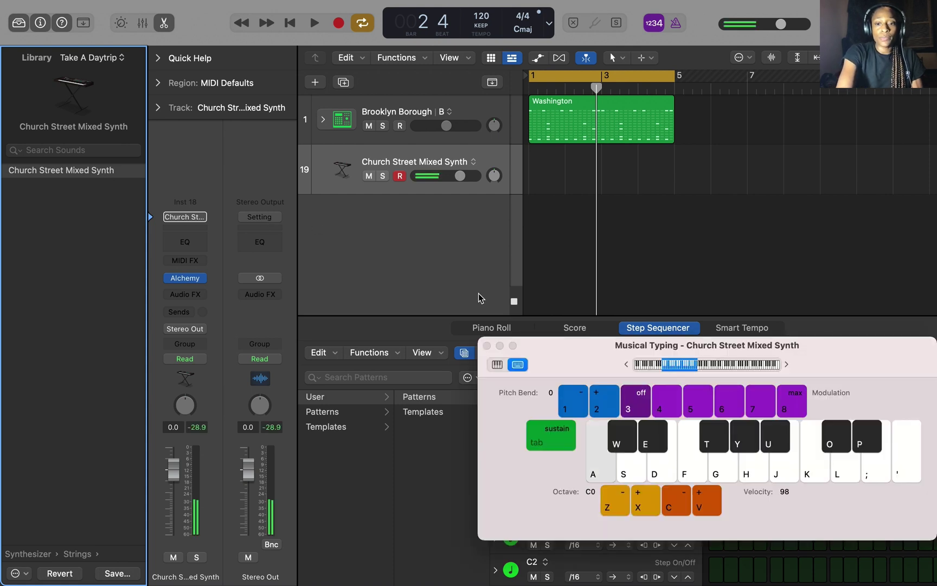
key("d")
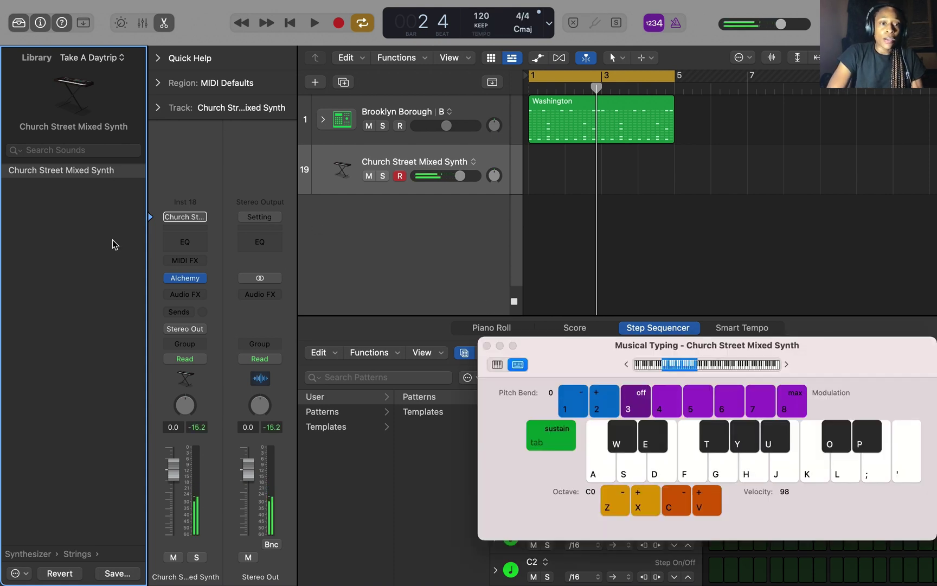
scroll(114, 244, "left", 6)
left_click(77, 200)
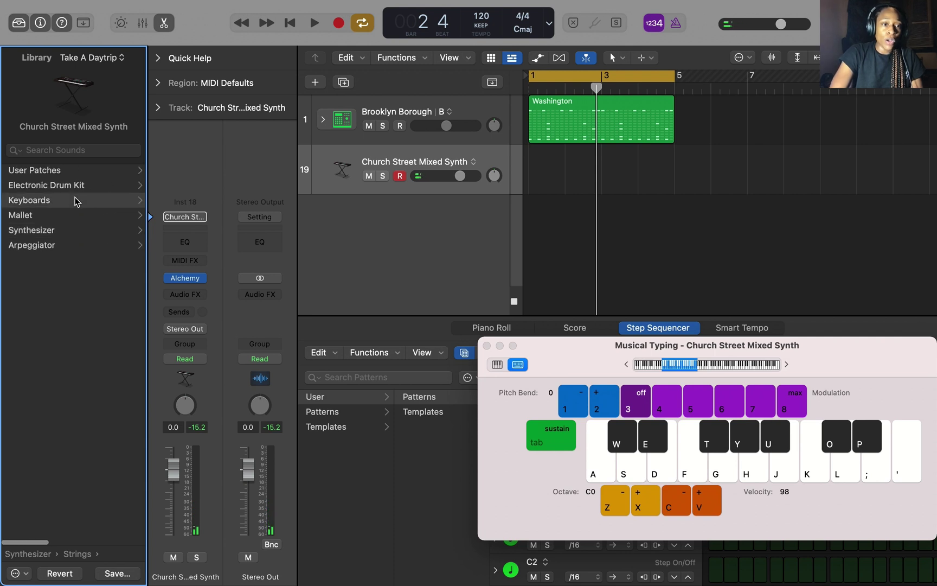
left_click(107, 184)
Audition the I-95 Chronicle Piano an octave up, close Musical Typing, and reload the piano.
key("a")
key("s")
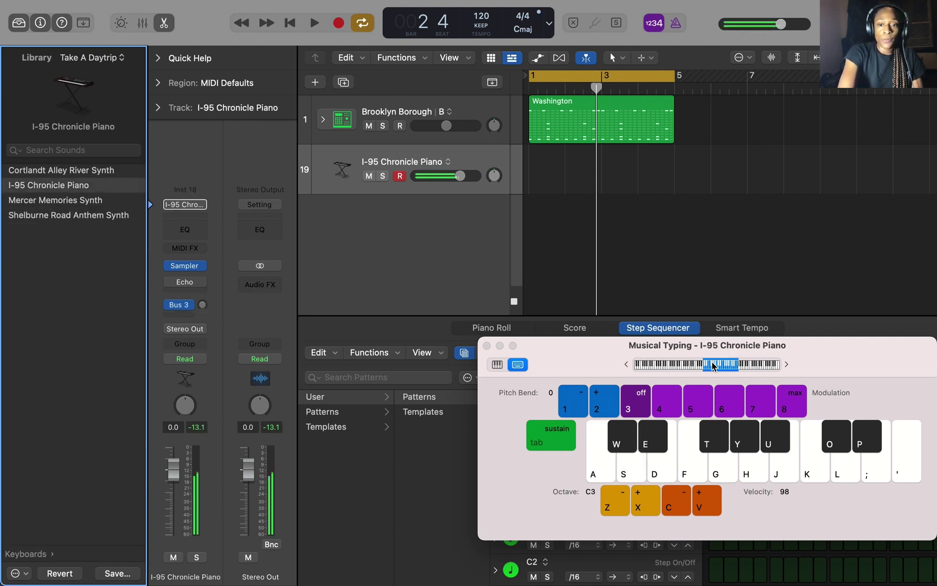
key("f")
key("g")
left_click(713, 366)
key("d")
key("s")
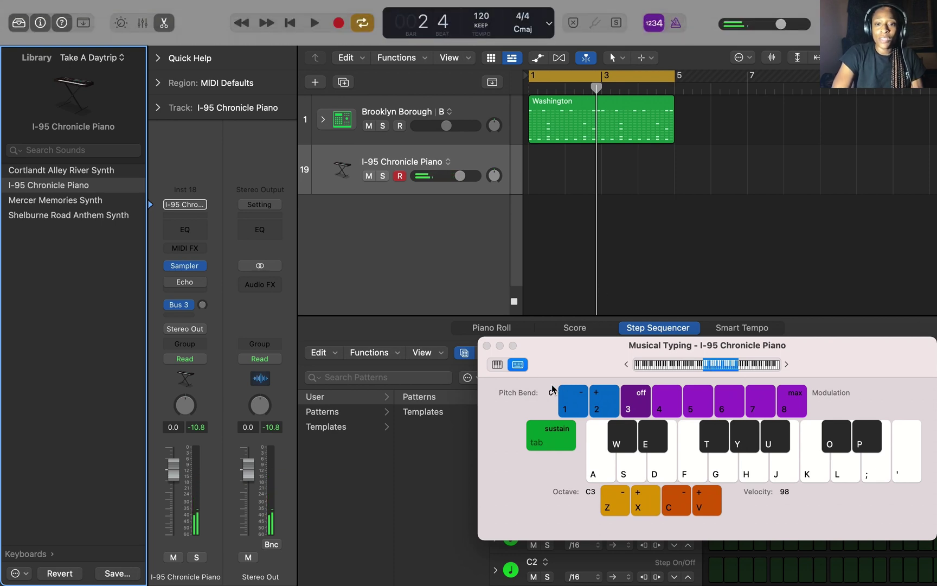
left_click(487, 346)
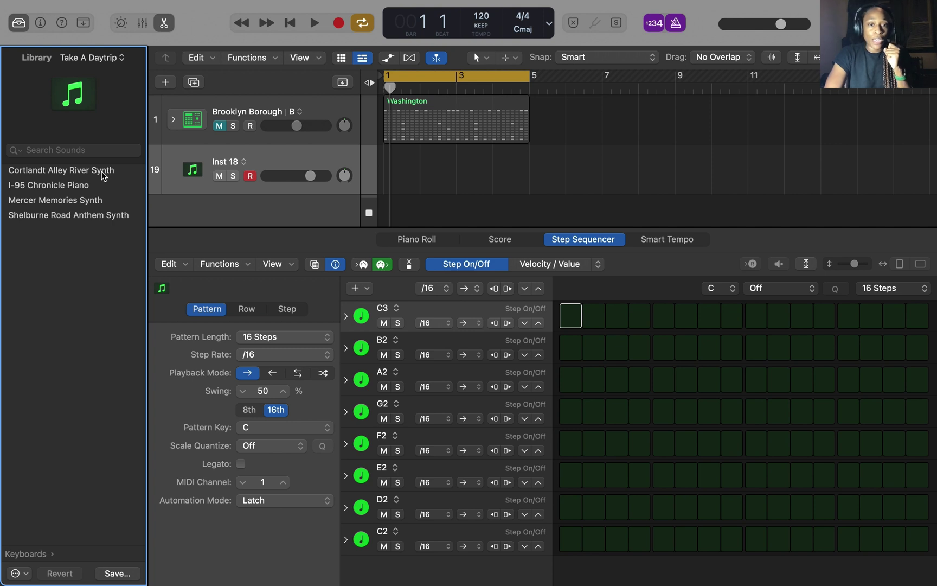
left_click(100, 185)
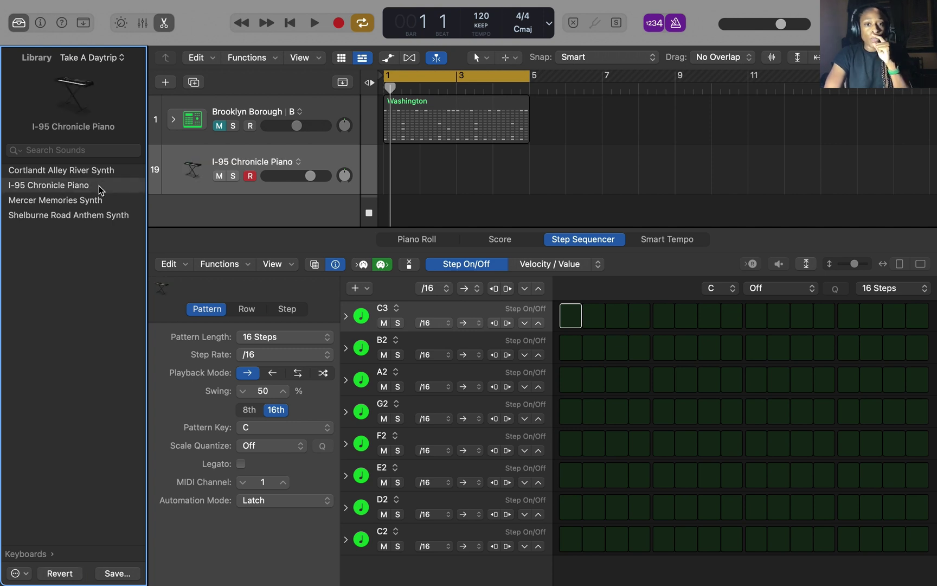
Create a new MIDI region on the piano track lengthened to end at bar 5.
right_click(412, 168)
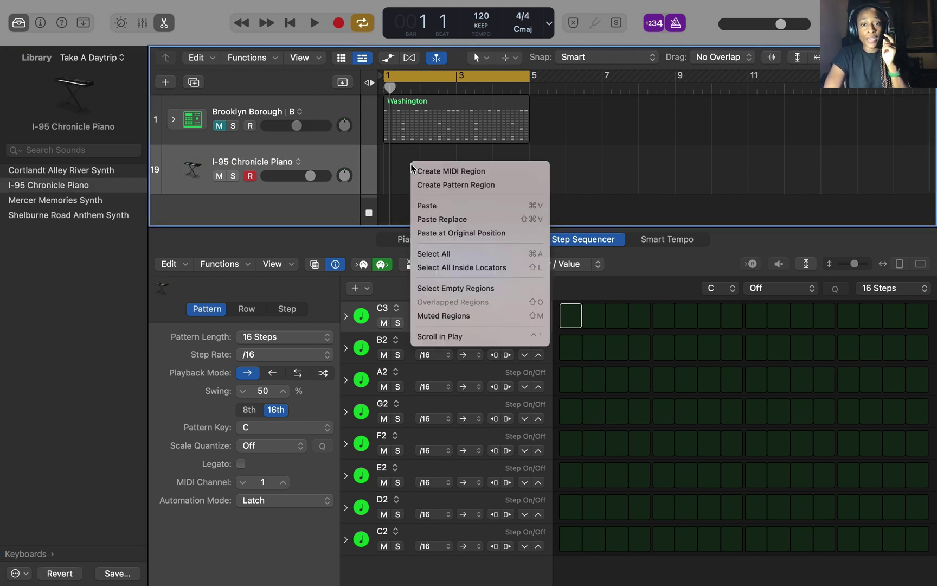
left_click(433, 172)
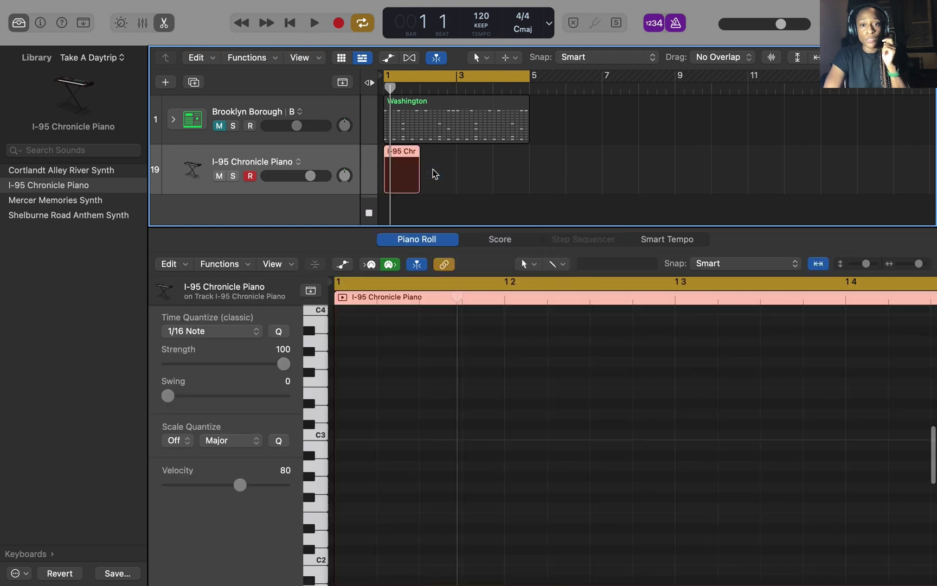
left_click_drag(419, 180, 529, 181)
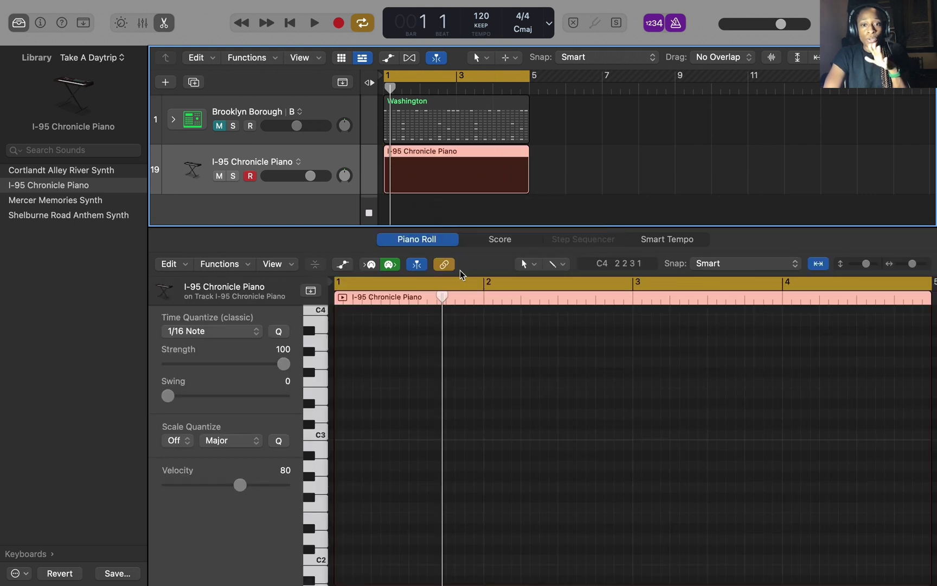
Draw a falling-then-rising melody with the Pencil Tool, play it, then delete the region.
left_click(524, 264)
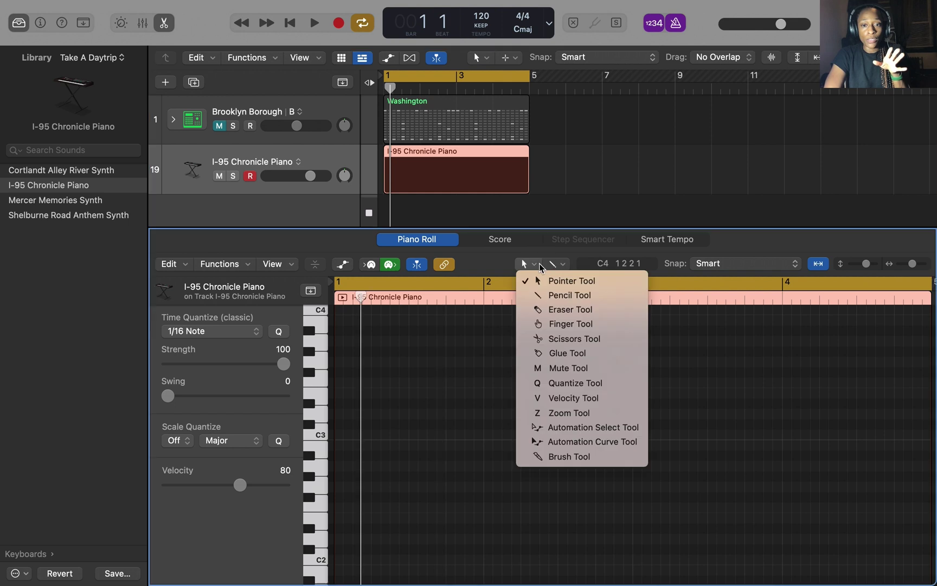
left_click(559, 291)
left_click(358, 404)
left_click(347, 413)
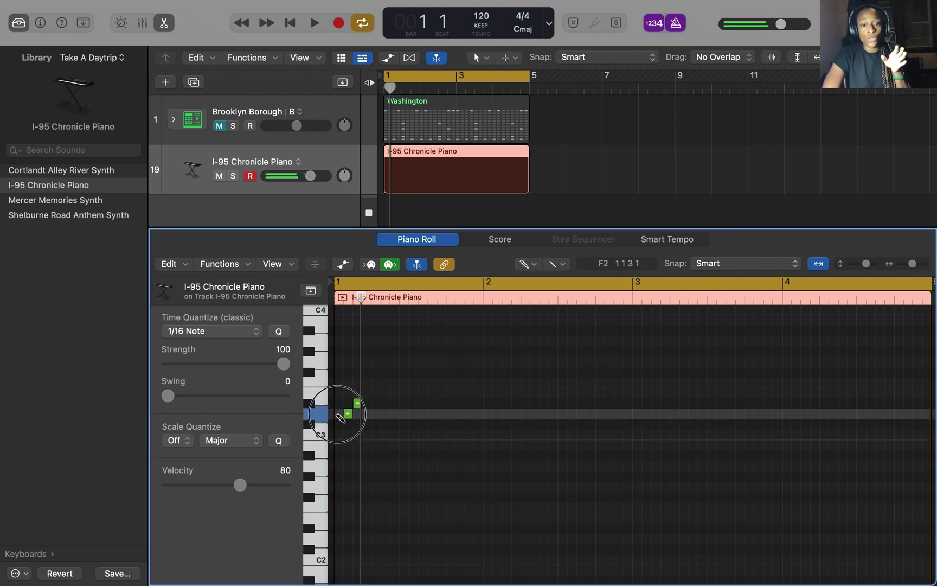
left_click(376, 414)
left_click(385, 413)
left_click(394, 423)
left_click(404, 423)
mouse_move(406, 429)
left_mouse_down()
mouse_move(454, 484)
mouse_move(487, 499)
mouse_move(556, 390)
mouse_move(626, 500)
mouse_move(565, 321)
mouse_move(638, 436)
mouse_move(752, 483)
mouse_move(745, 528)
mouse_move(628, 491)
mouse_move(689, 489)
mouse_move(838, 556)
mouse_move(808, 435)
left_mouse_up()
key("space")
key("space")
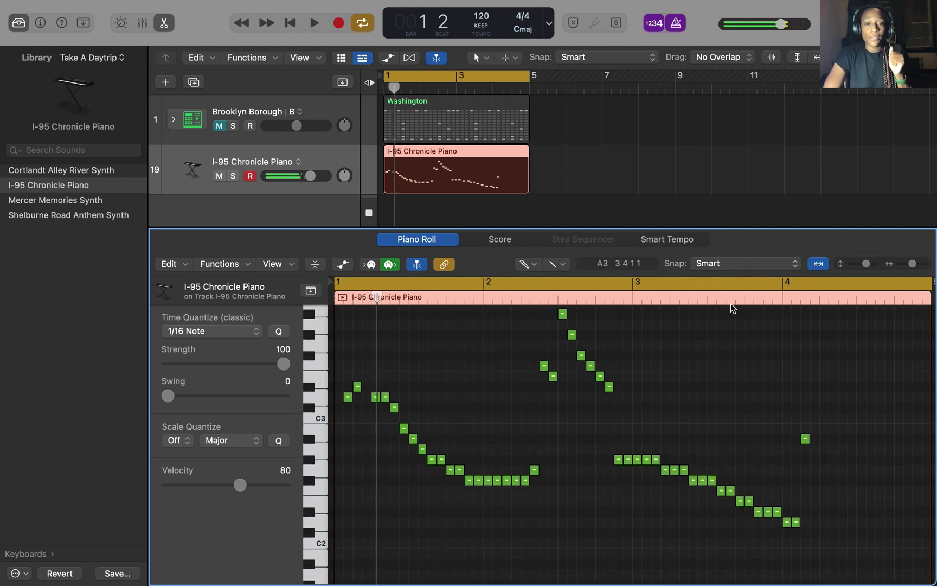
left_click(480, 153)
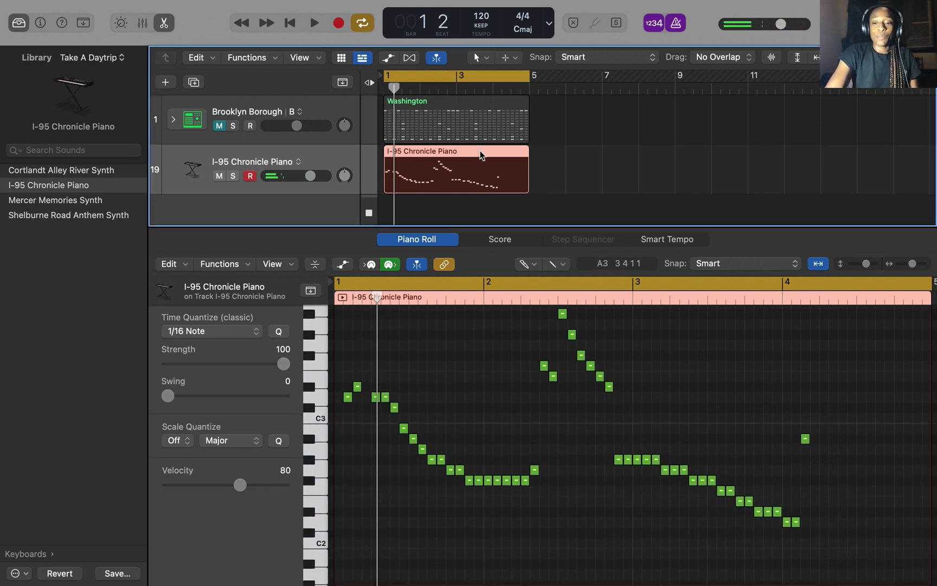
key("Delete")
Create a pattern region on the piano track and set its length to 64 Steps.
right_click(411, 157)
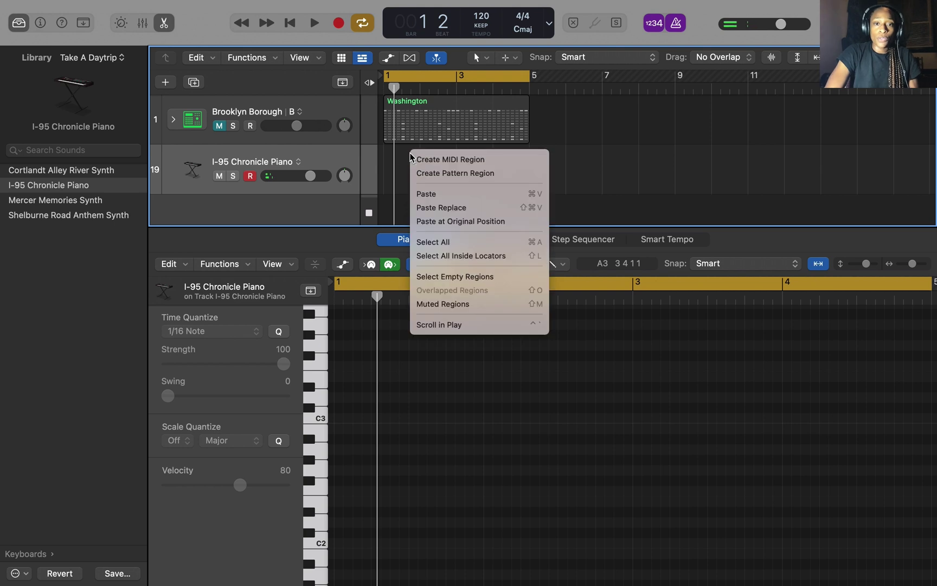
left_click(442, 173)
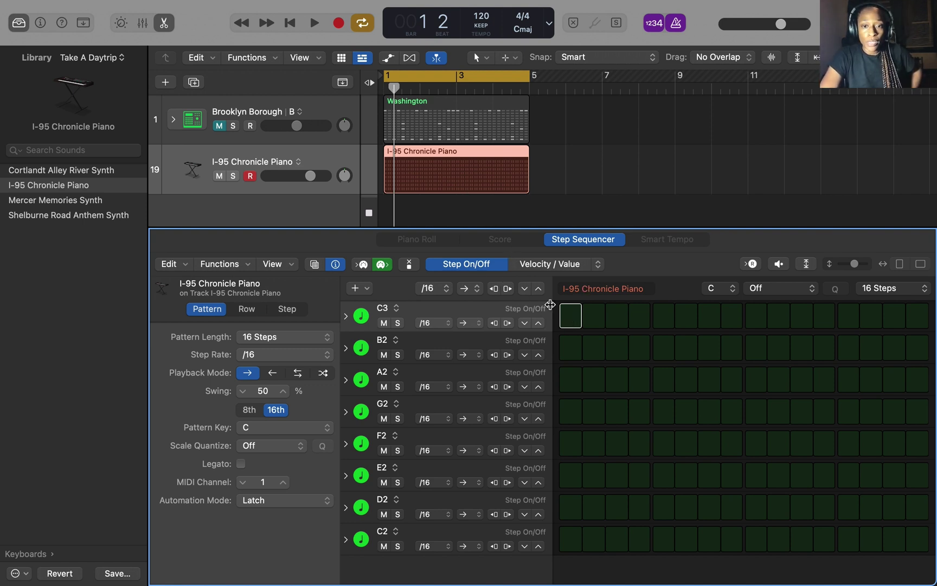
left_click(575, 318)
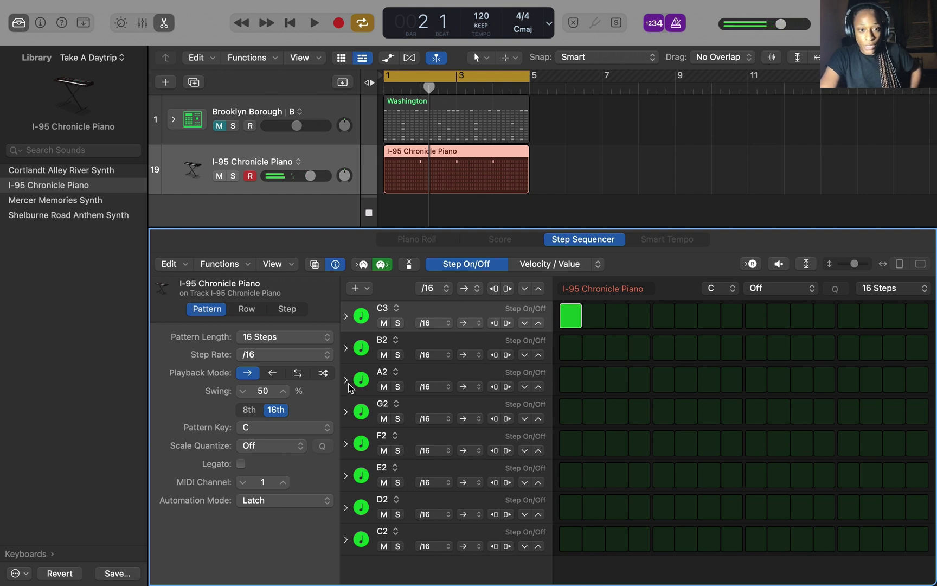
left_click(299, 339)
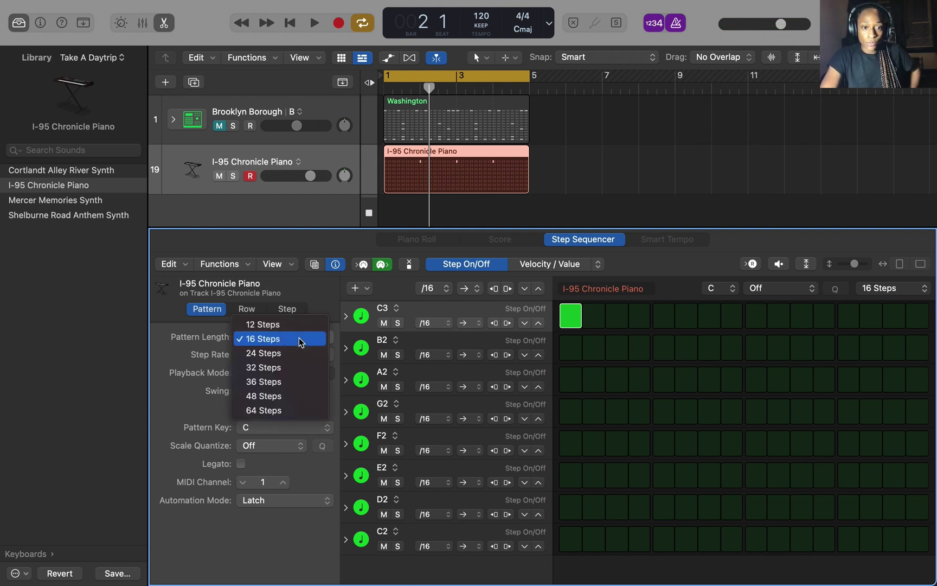
left_click(298, 408)
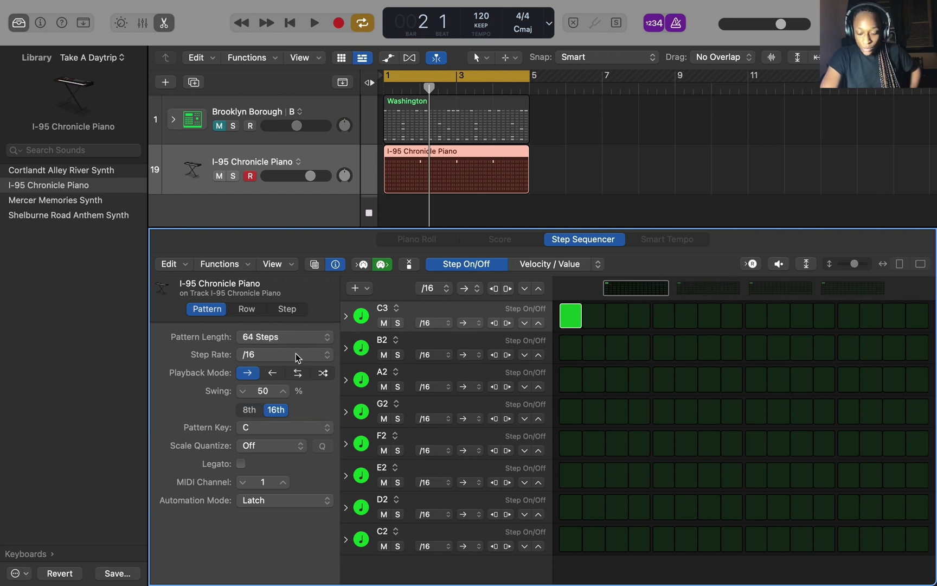
key("space")
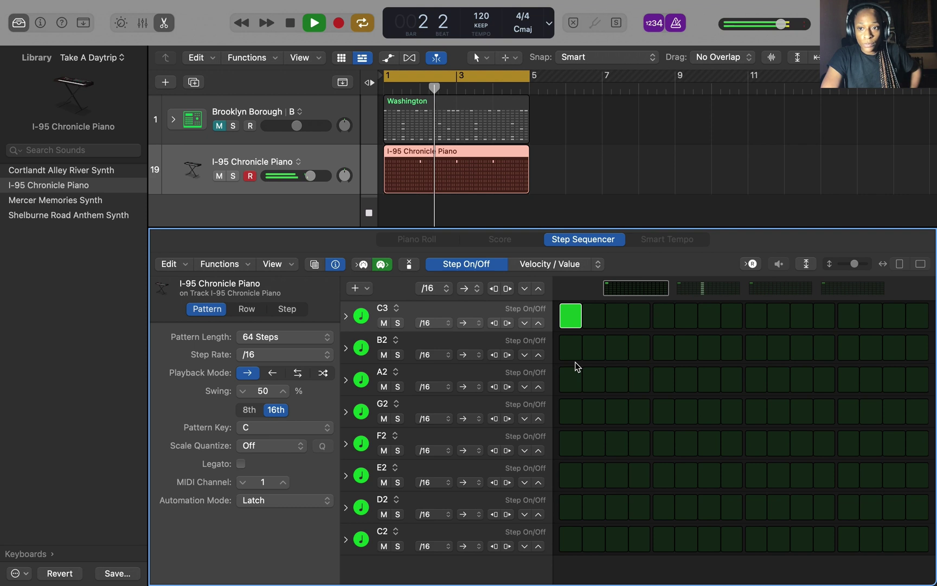
left_click(571, 316)
key("space")
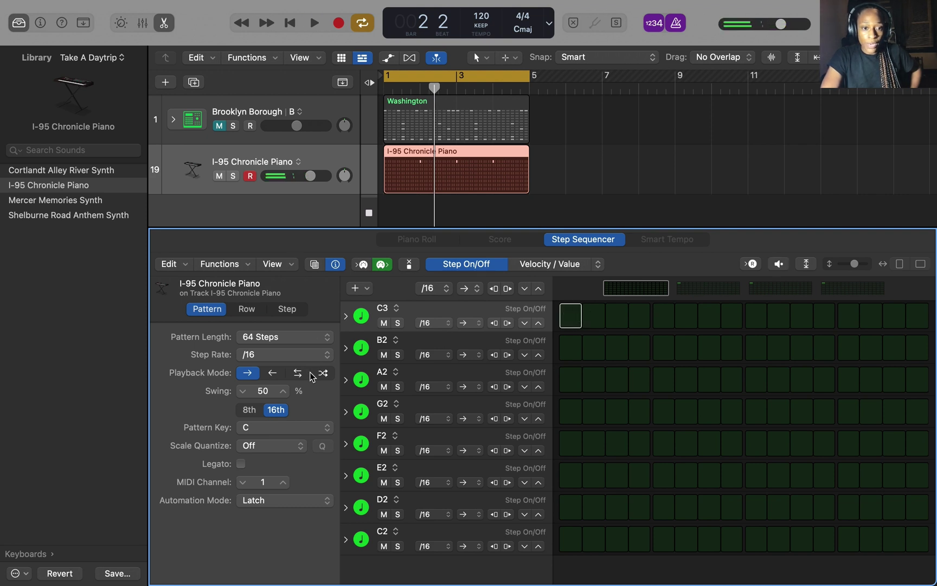
Set the pattern key to D# with Major scale quantize.
left_click(316, 427)
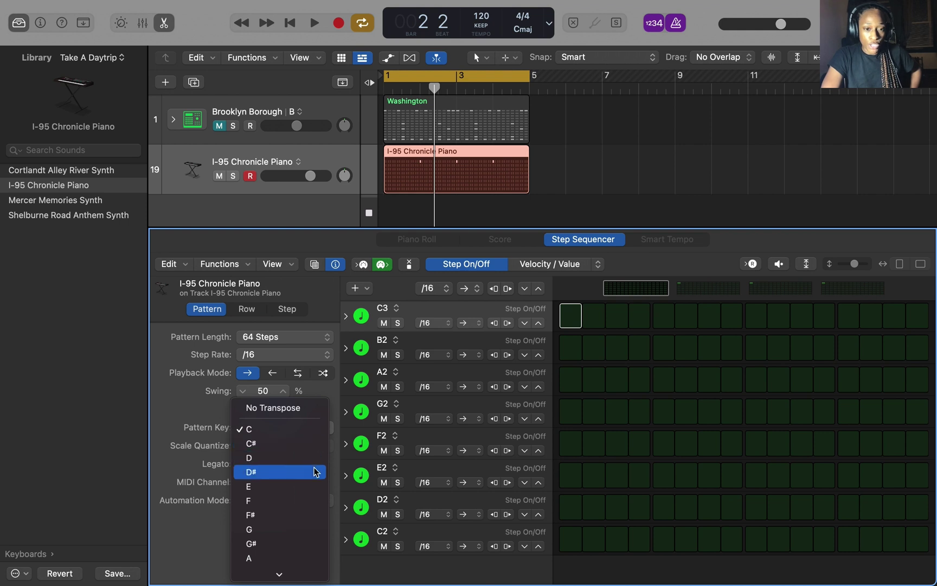
left_click(315, 472)
left_click(314, 447)
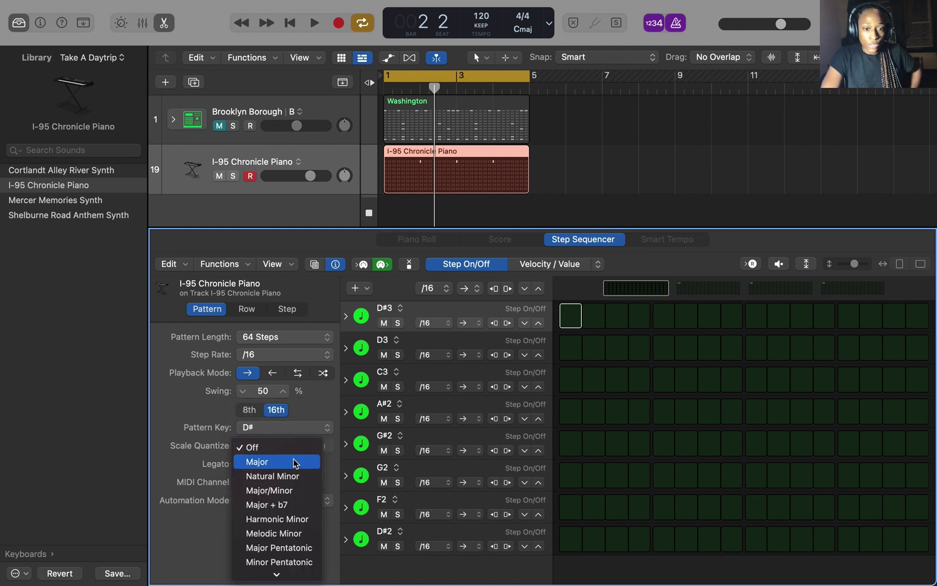
left_click(295, 465)
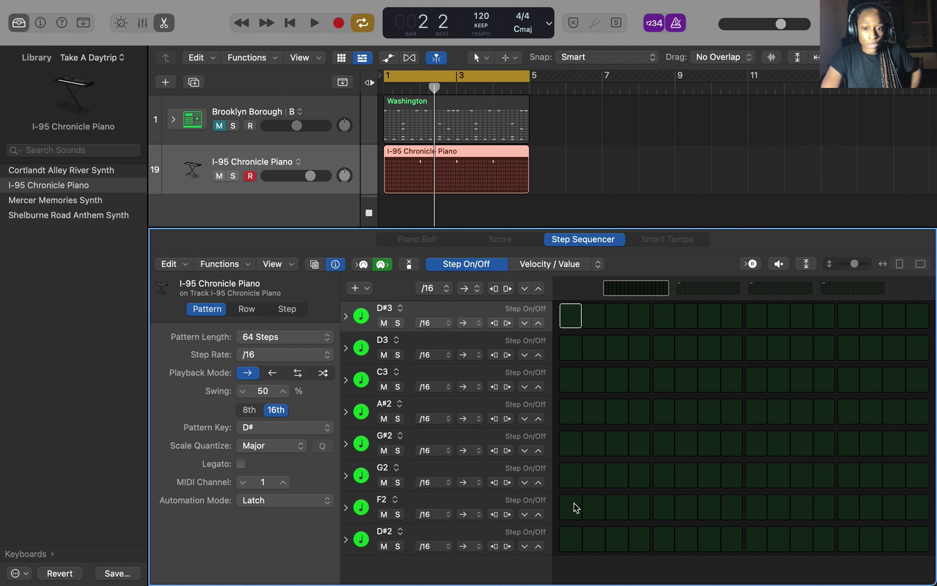
Stack D#2, G2, A#2 on page one and G2, A#2, D3 on page two, then preview.
left_click(573, 539)
left_click(567, 474)
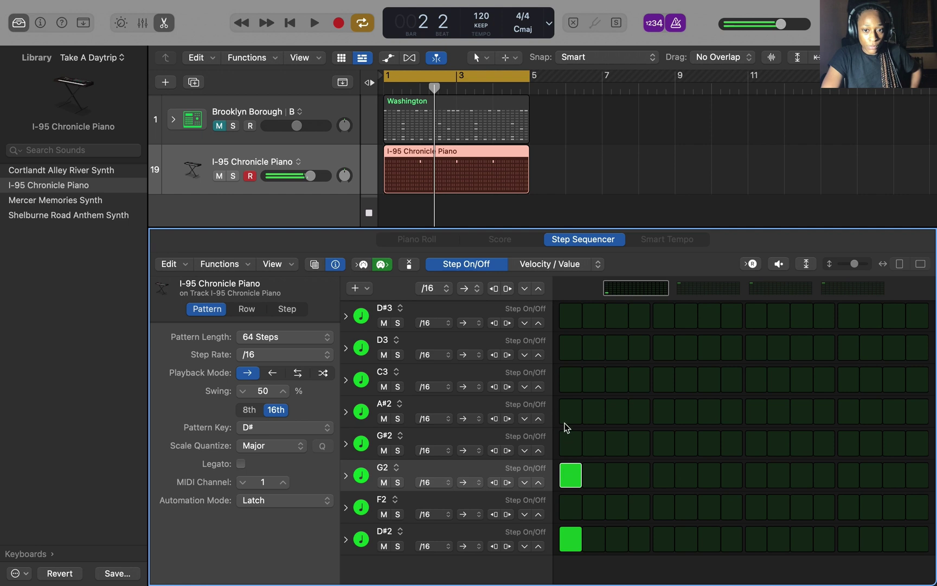
left_click(564, 410)
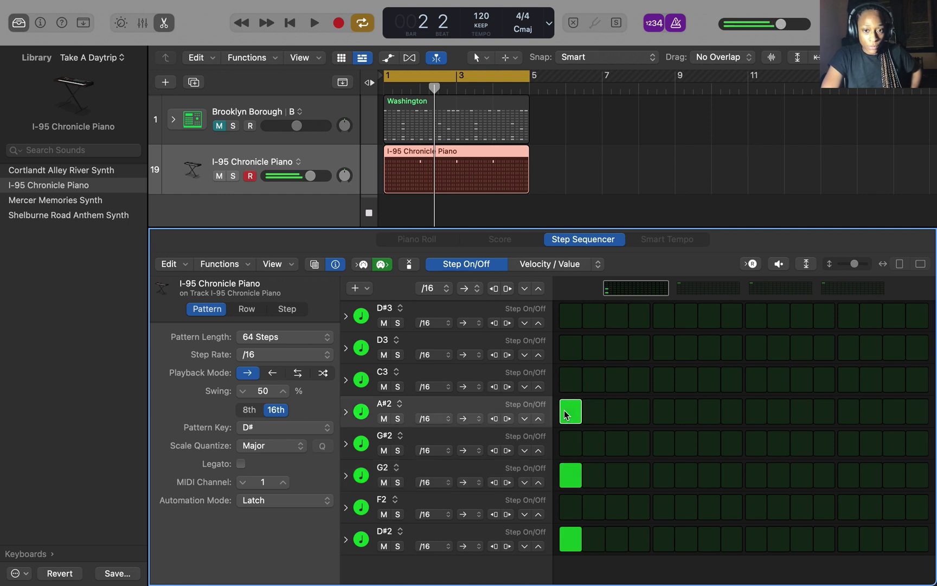
left_click(697, 287)
left_click(565, 476)
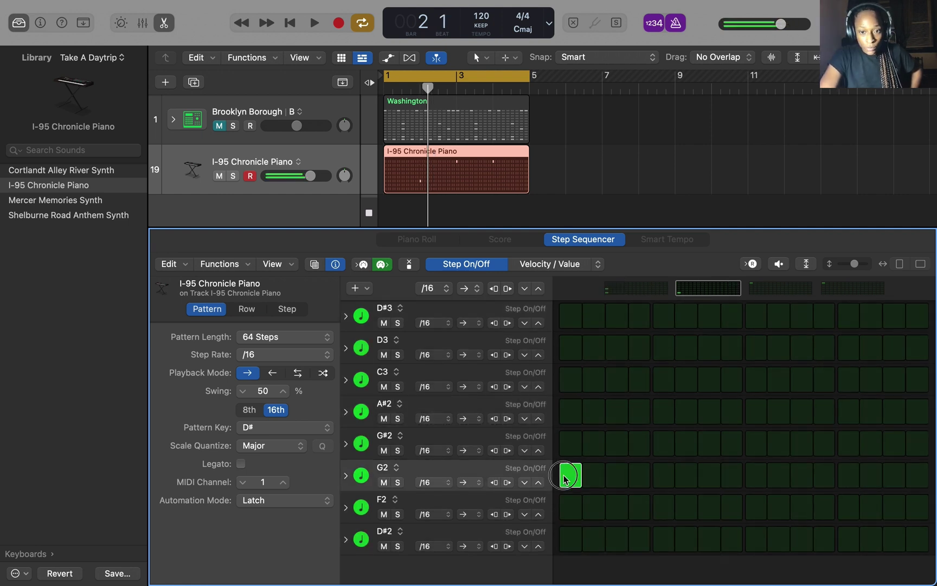
left_click(568, 411)
left_click(566, 356)
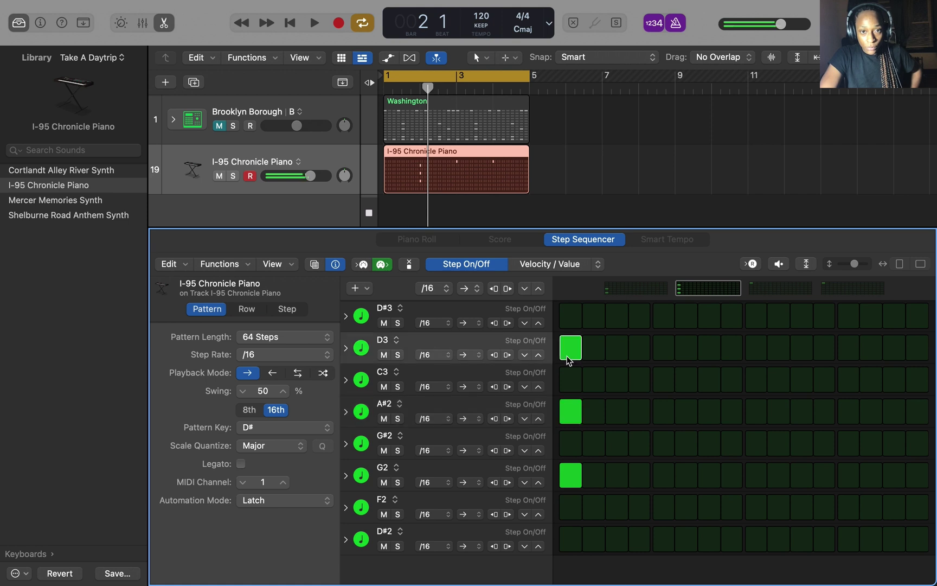
key("space")
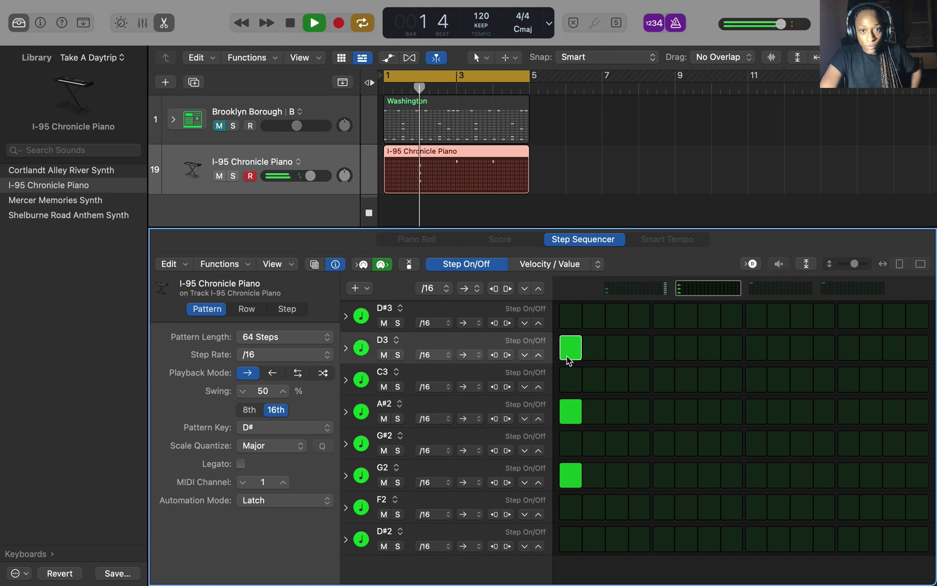
key("space")
Build a C3, D#2, G2 chord on page three and an F2, G#2, C3, D#3 chord on page four.
left_click(791, 289)
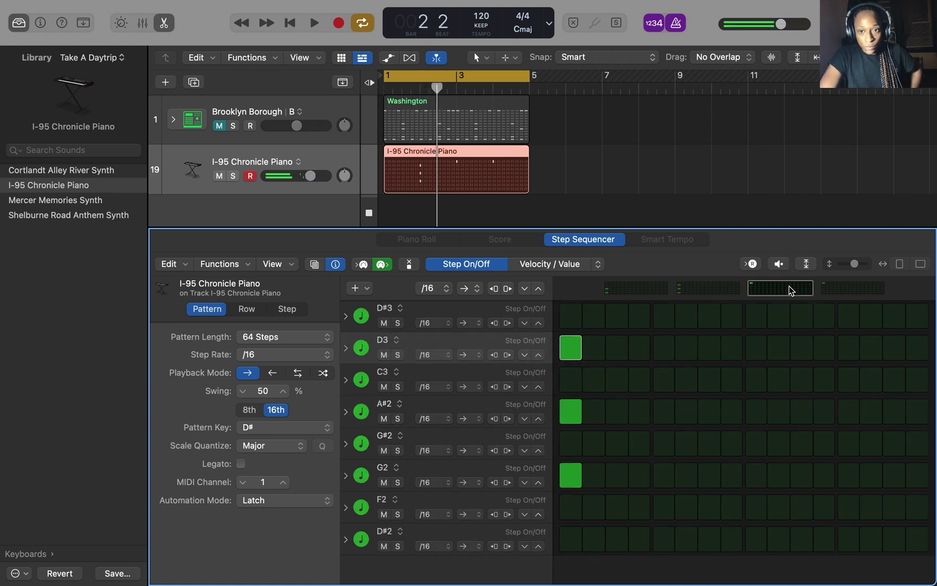
left_click(569, 380)
left_click(568, 538)
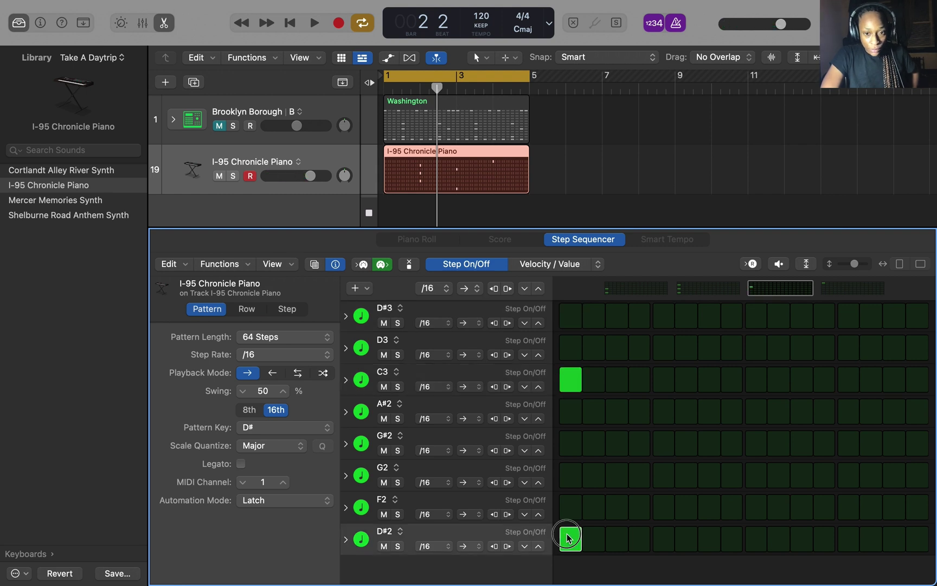
left_click(570, 476)
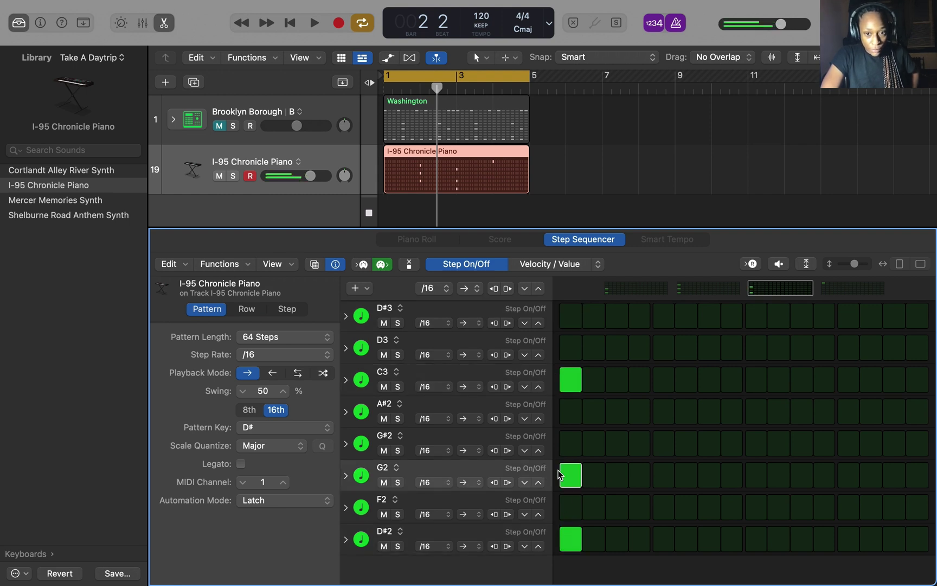
left_click(839, 288)
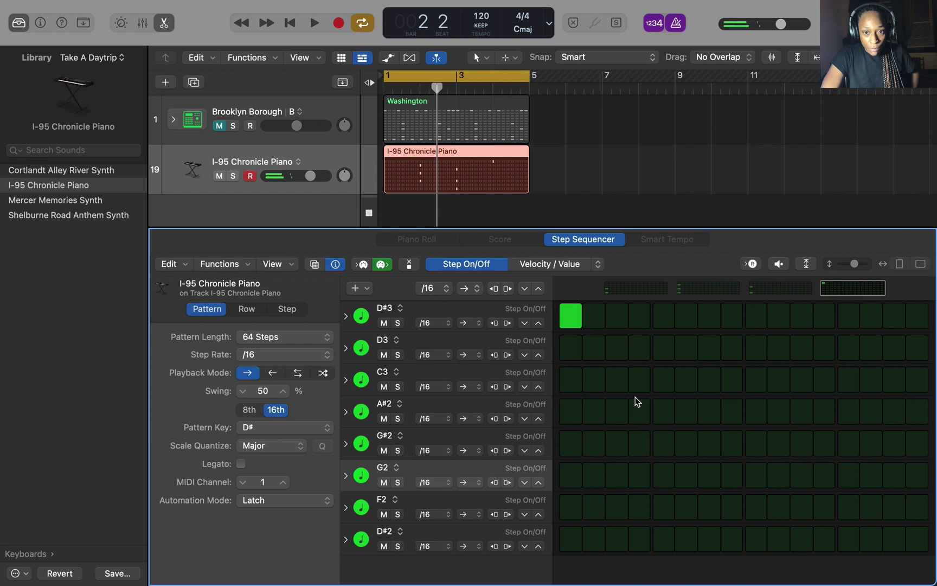
left_click(580, 316)
left_click(571, 513)
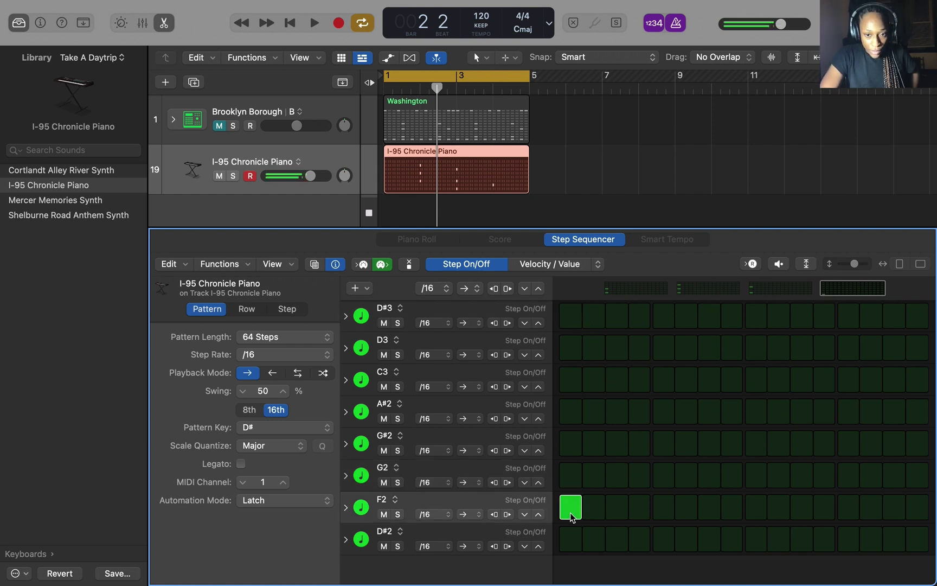
left_click(574, 421)
left_click(574, 442)
left_click(576, 417)
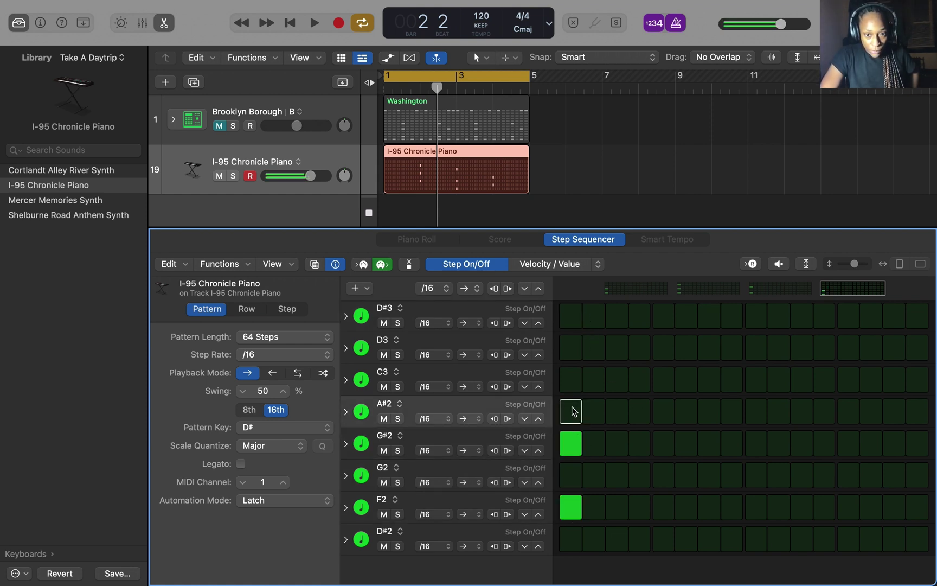
left_click(574, 381)
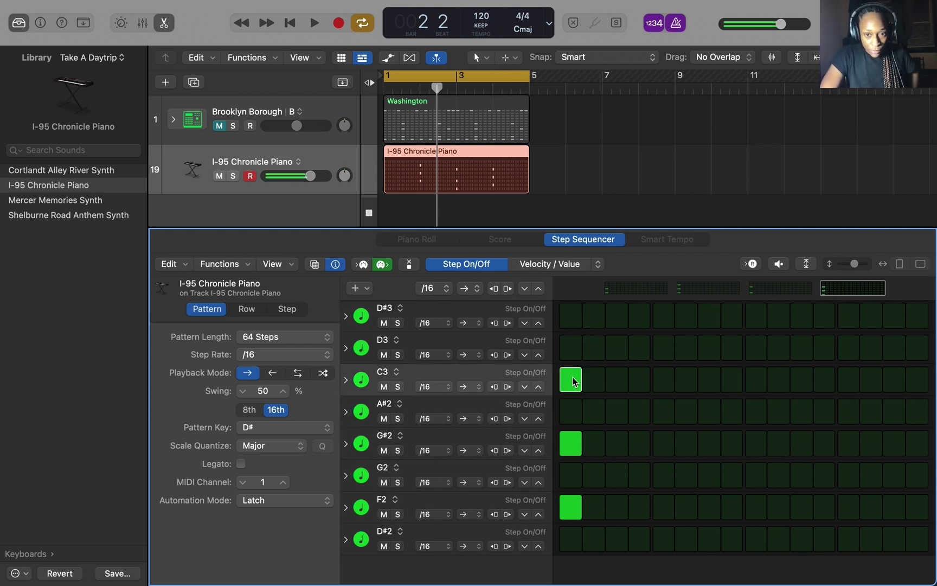
left_click(576, 319)
Clear the stray D#3 step on page two, then add D#2 and D3 to the first chord.
left_click(780, 288)
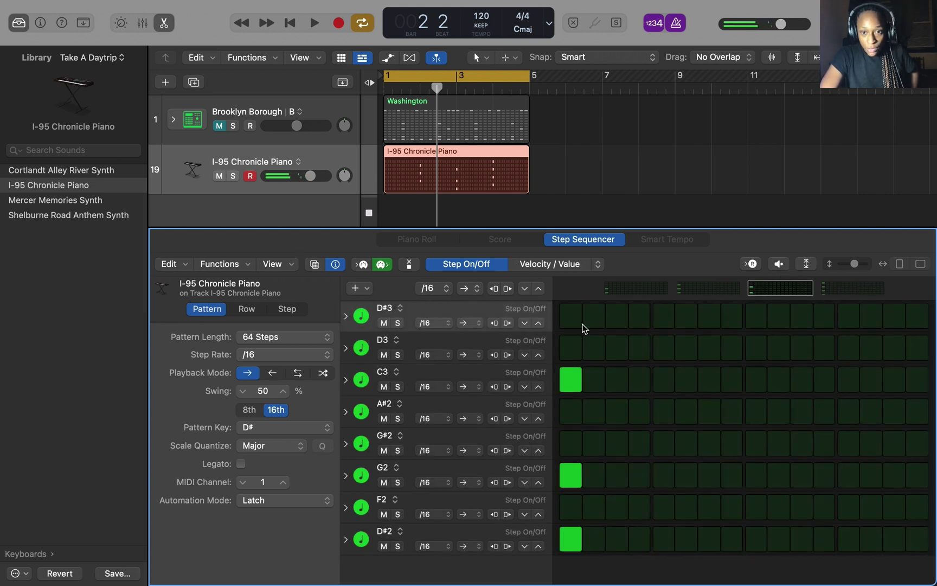
left_click(709, 288)
left_click(583, 316)
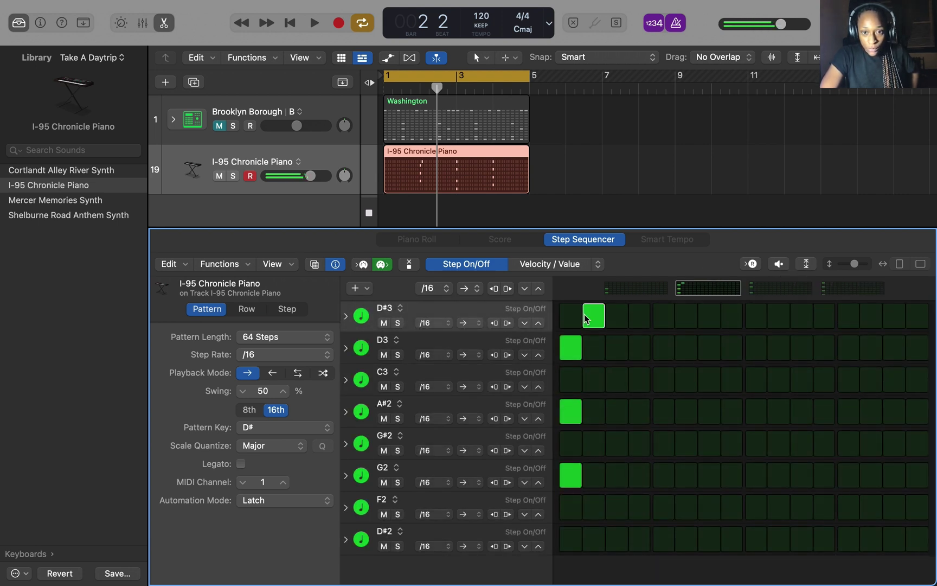
left_click(588, 310)
left_click(570, 543)
left_click(636, 288)
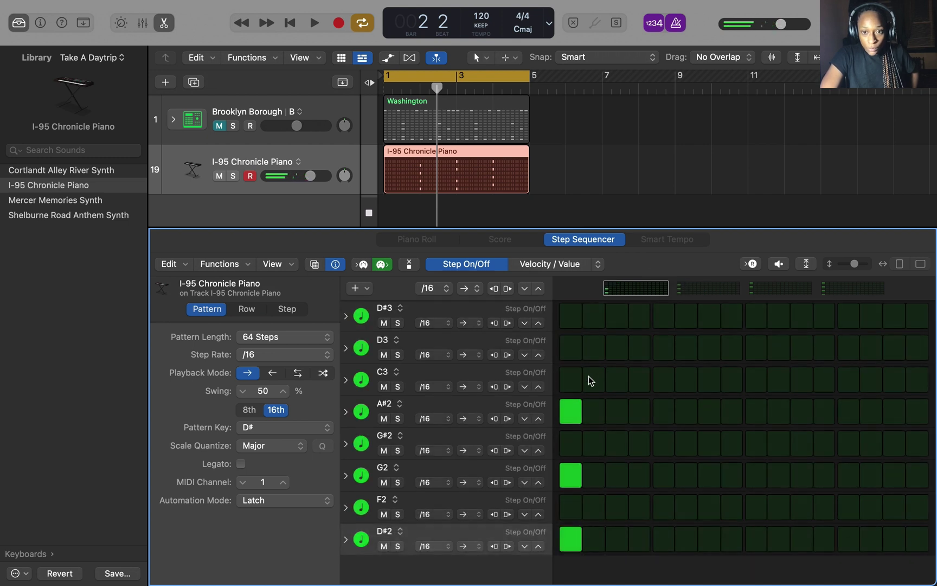
left_click(574, 348)
Play the chord pattern back several times from the start.
key("space")
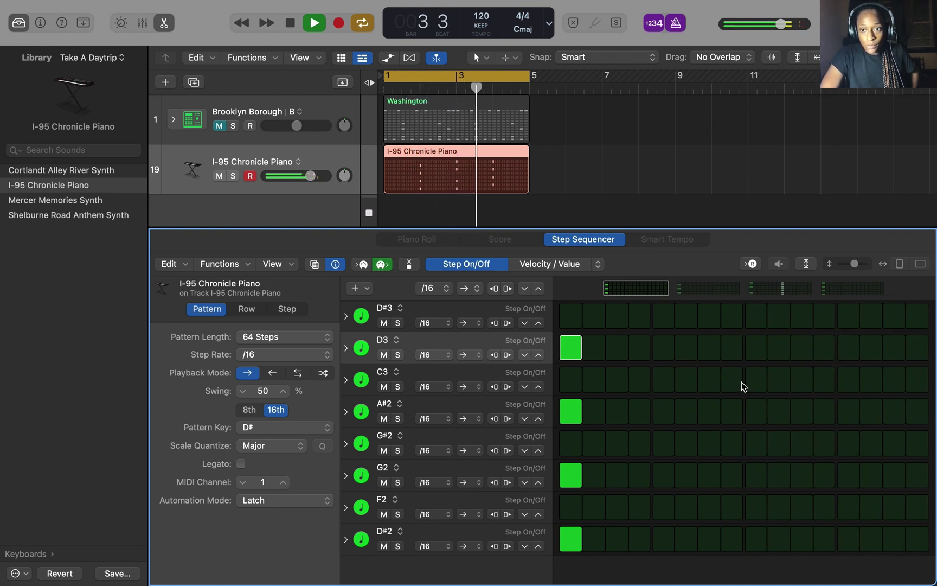
key("space")
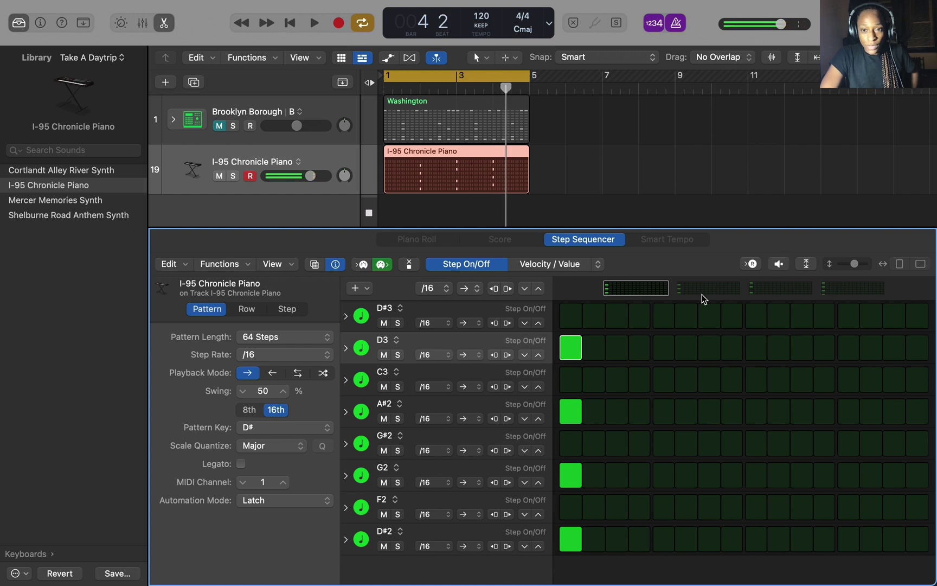
key("space")
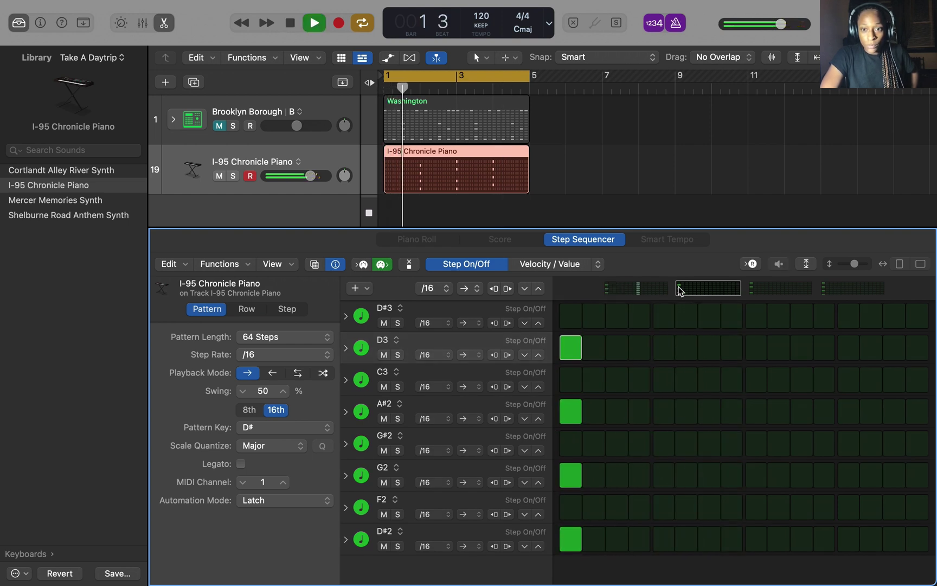
key("space")
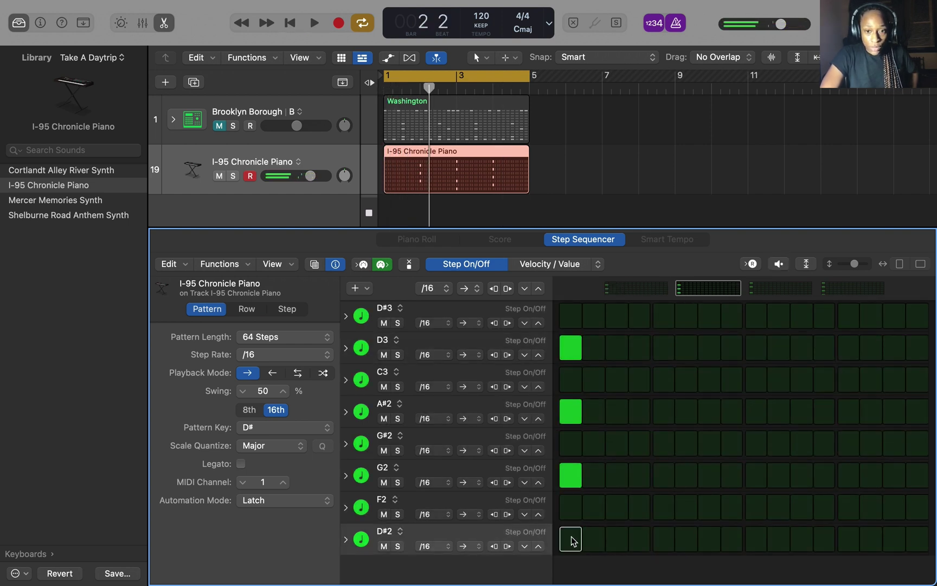
key("space")
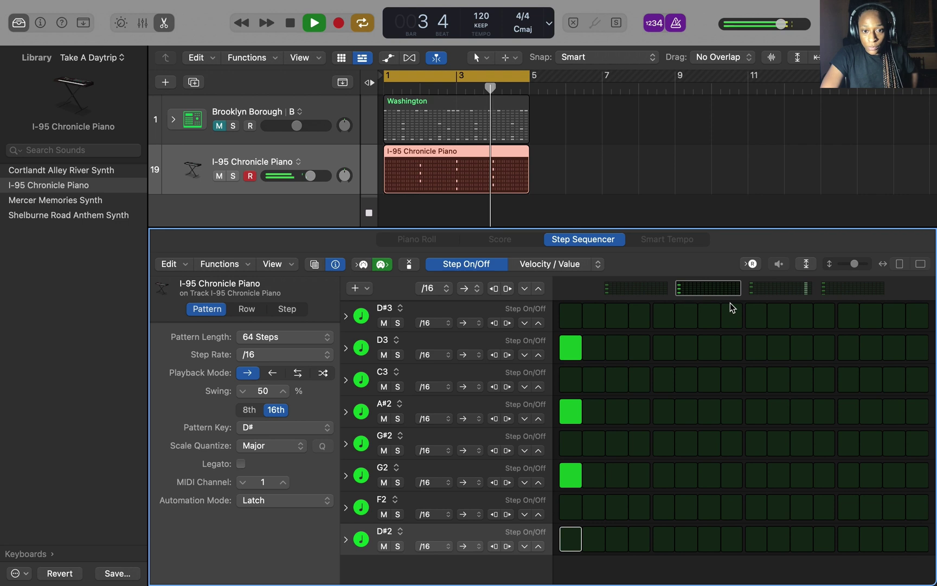
key("space")
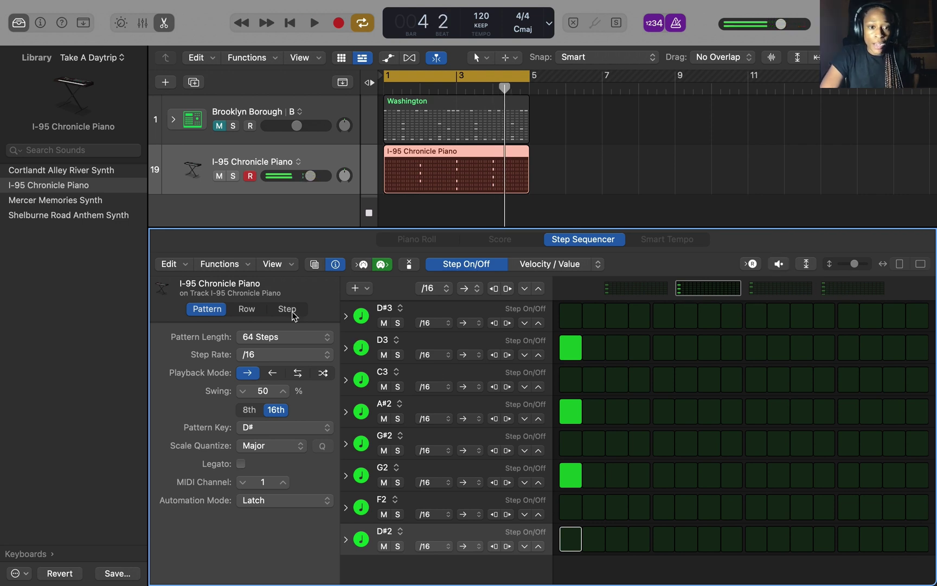
Transpose the whole piano pattern up one octave via Functions and play it back.
left_click(248, 264)
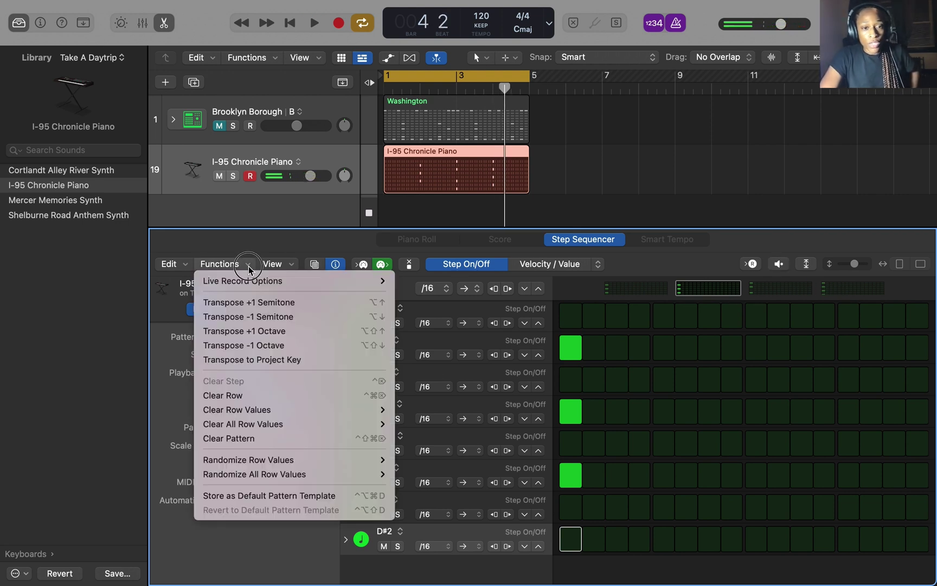
left_click(302, 337)
key("space")
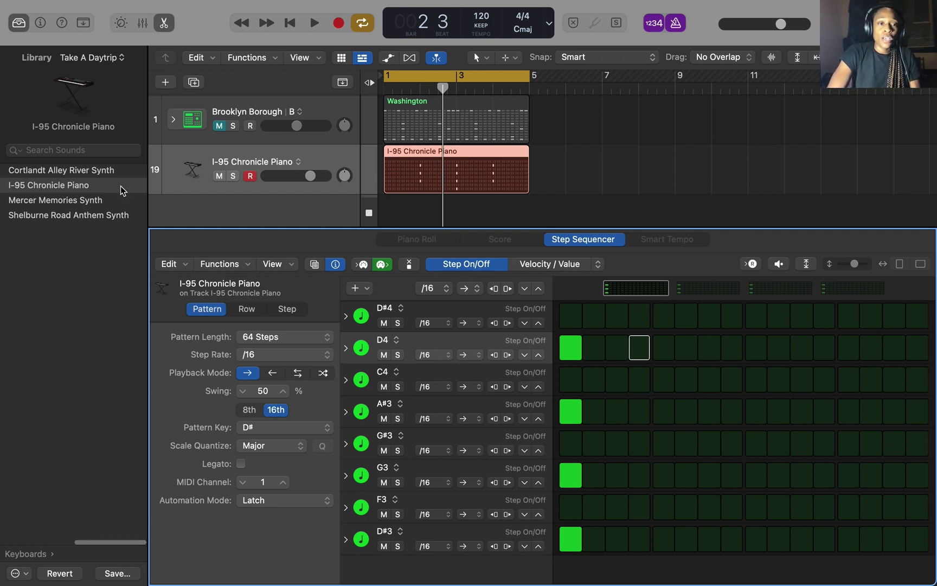
Browse the Library's Synthesizer sounds, looking through the Bass and Classics categories.
scroll(82, 195, "left", 5)
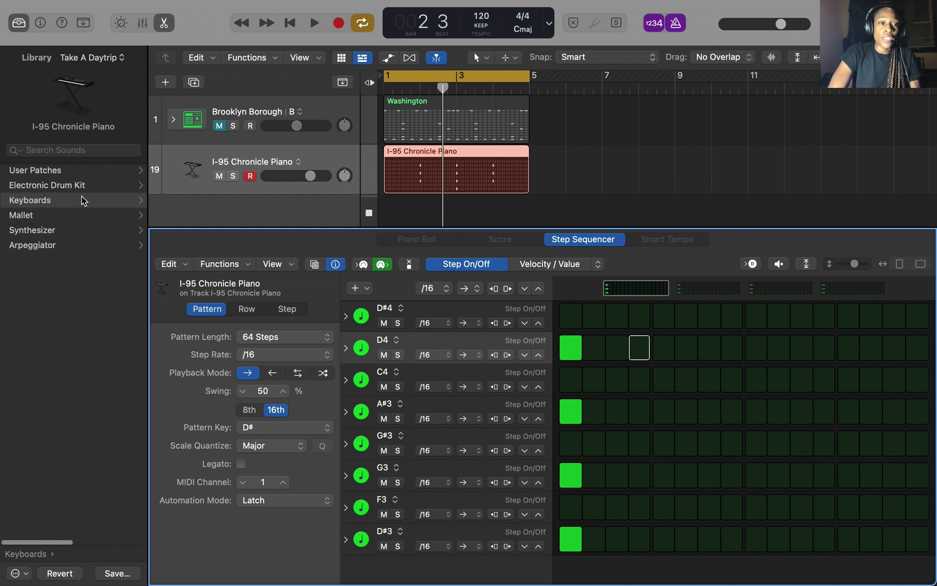
left_click(72, 231)
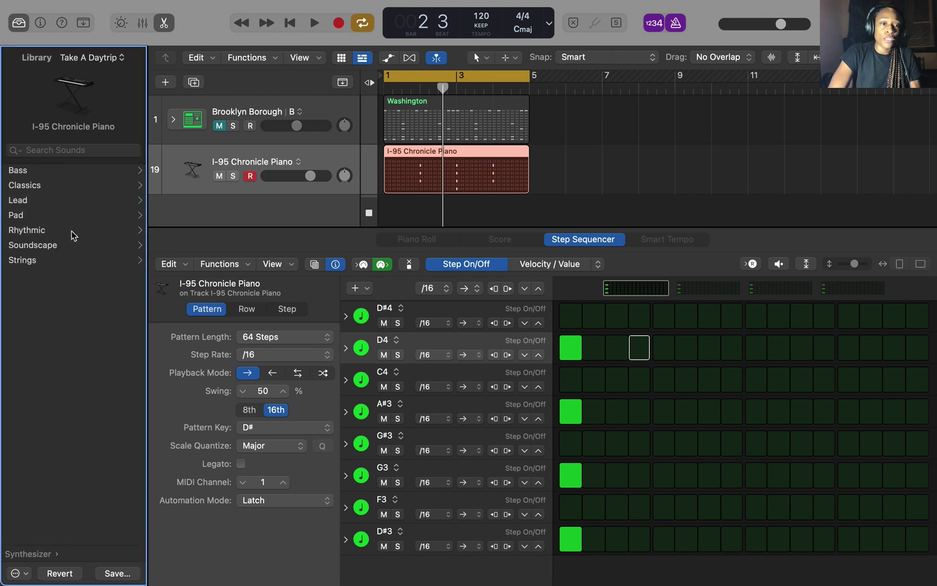
left_click(63, 167)
scroll(73, 180, "left", 5)
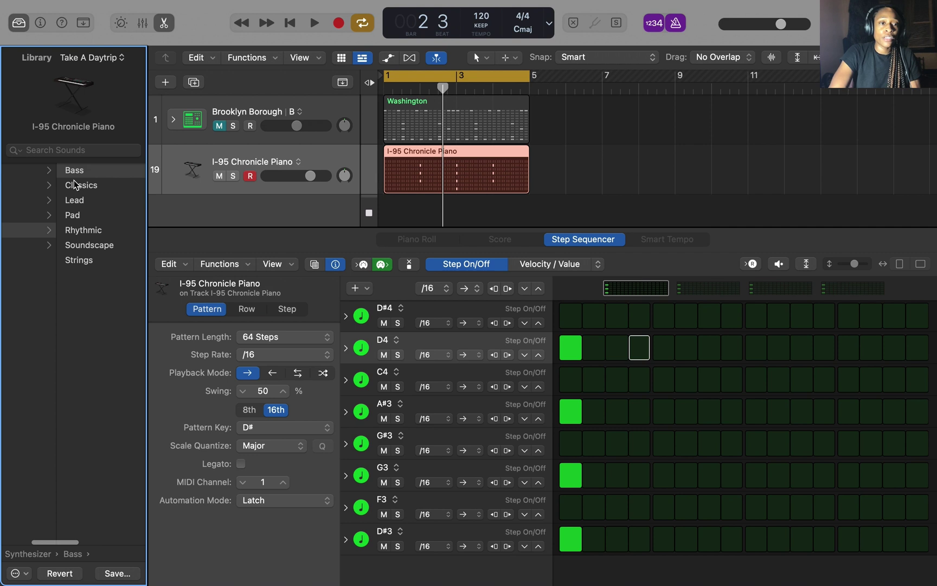
left_click(56, 185)
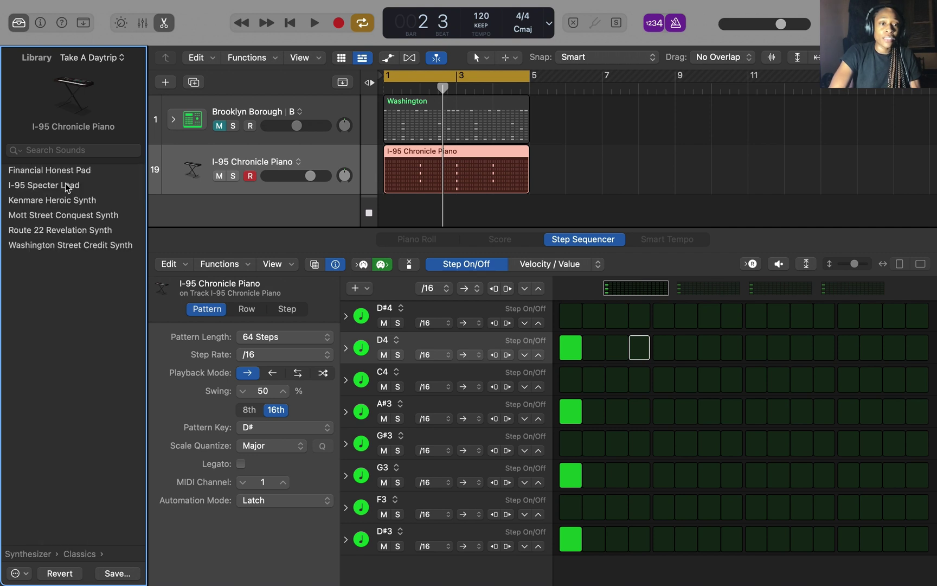
Look through the Lead, Pad and Rhythmic synth lists, ending on Arpeggiator Synth Basics with Champlain Sublime Synth.
scroll(65, 184, "left", 3)
scroll(65, 184, "left", 5)
left_click(52, 201)
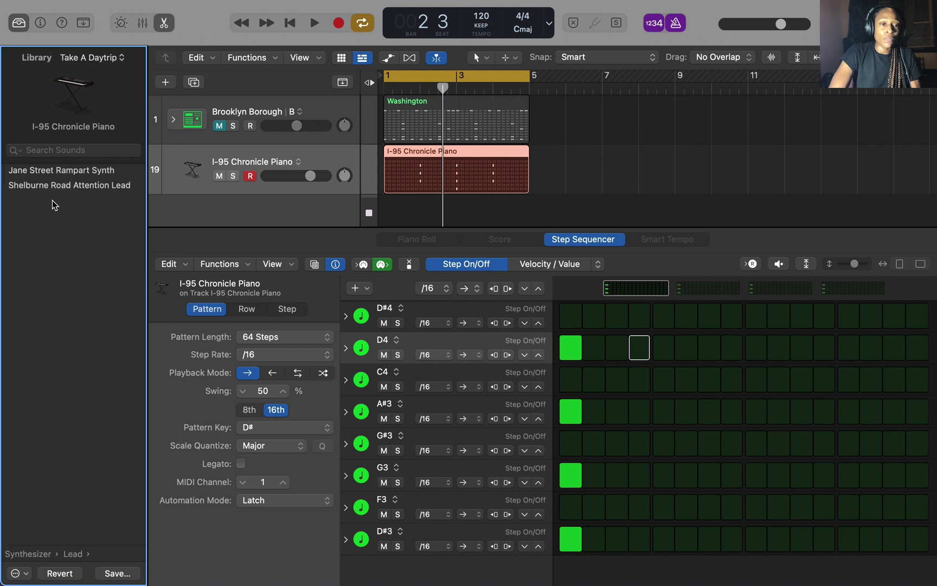
scroll(52, 200, "left", 3)
scroll(49, 212, "right", 3)
scroll(54, 225, "left", 3)
left_click(63, 214)
scroll(63, 214, "left", 3)
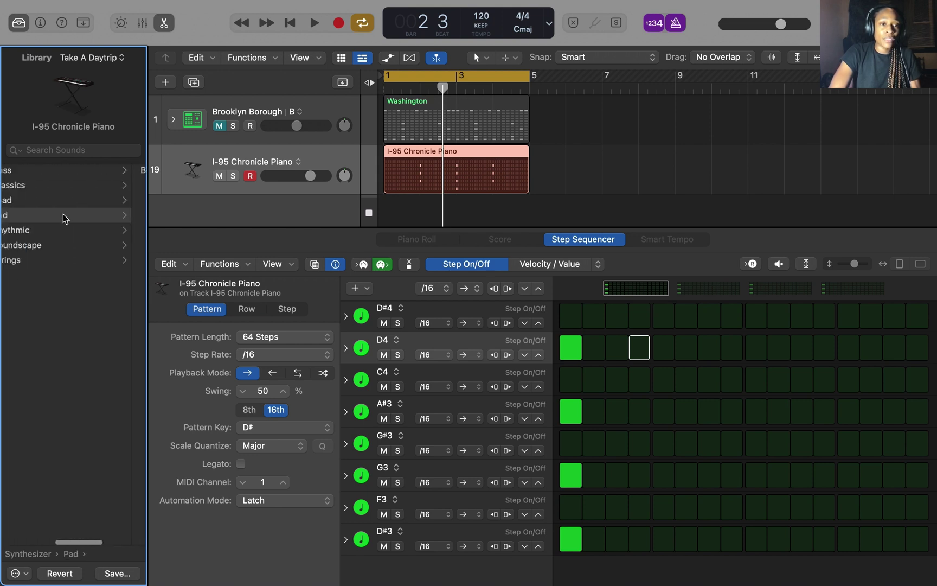
scroll(63, 213, "left", 3)
left_click(59, 231)
scroll(59, 231, "left", 3)
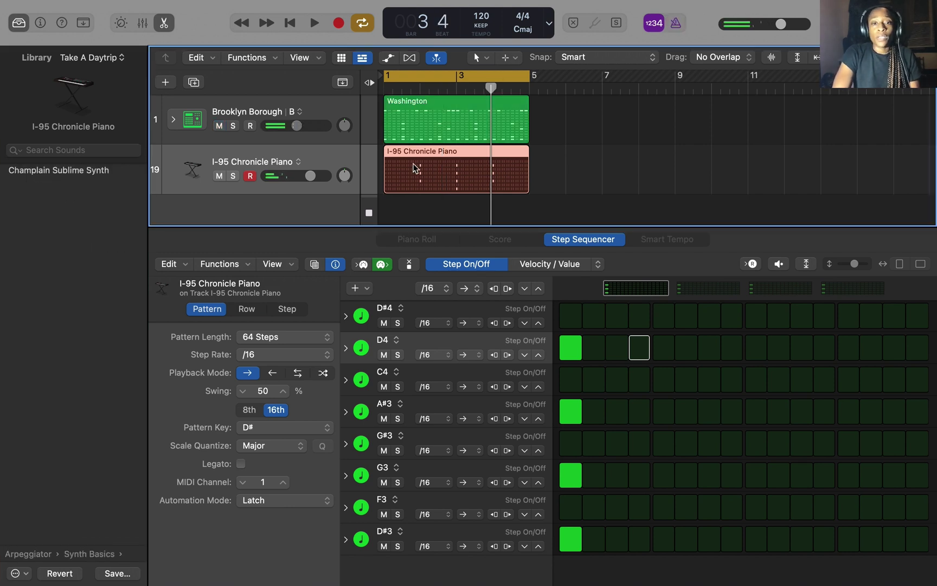
Convert the I-95 Chronicle Piano pattern region into a MIDI region.
left_click(444, 242)
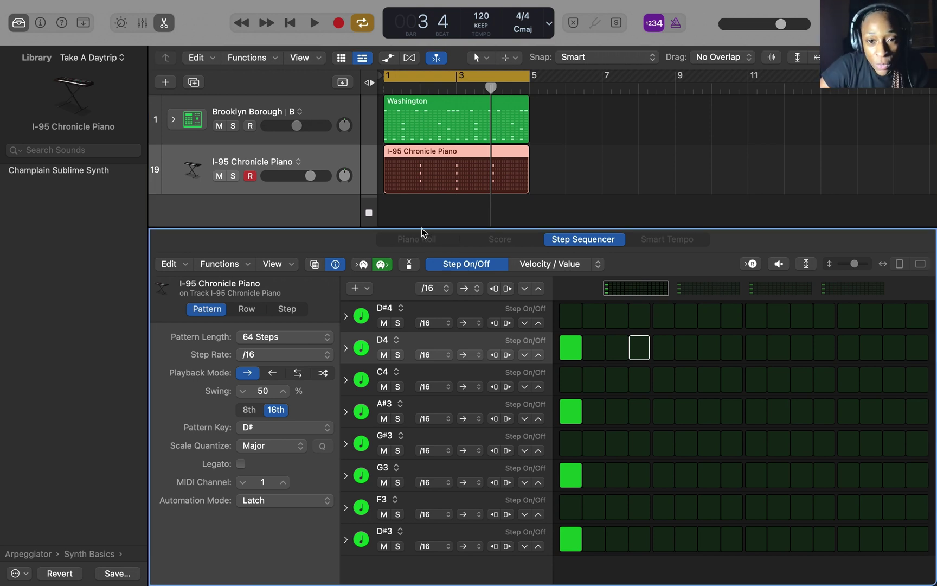
right_click(418, 177)
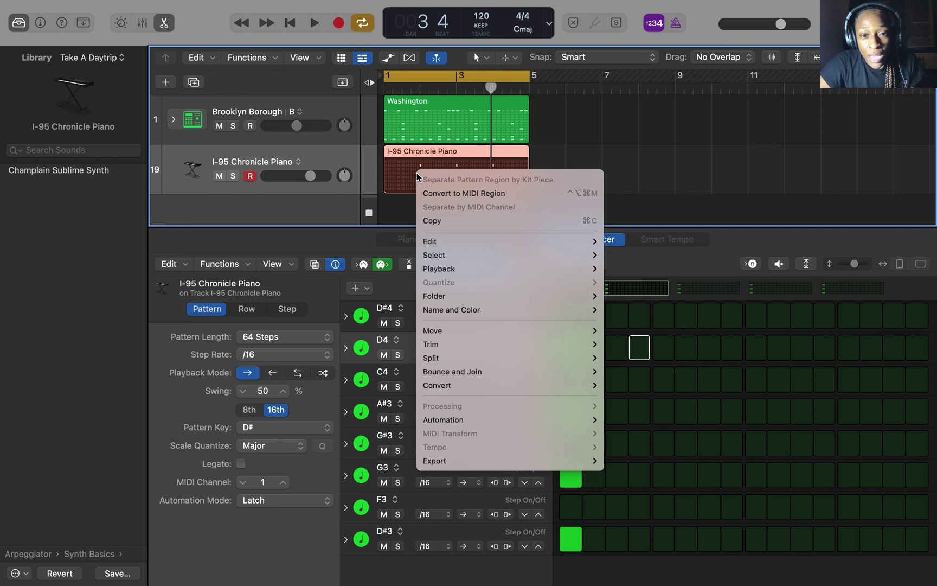
mouse_move(487, 387)
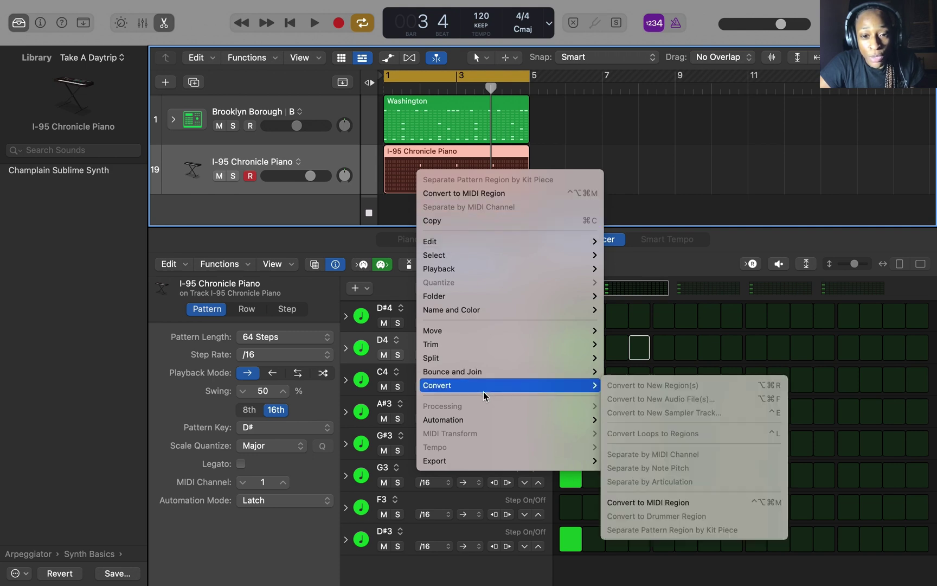
left_click(684, 503)
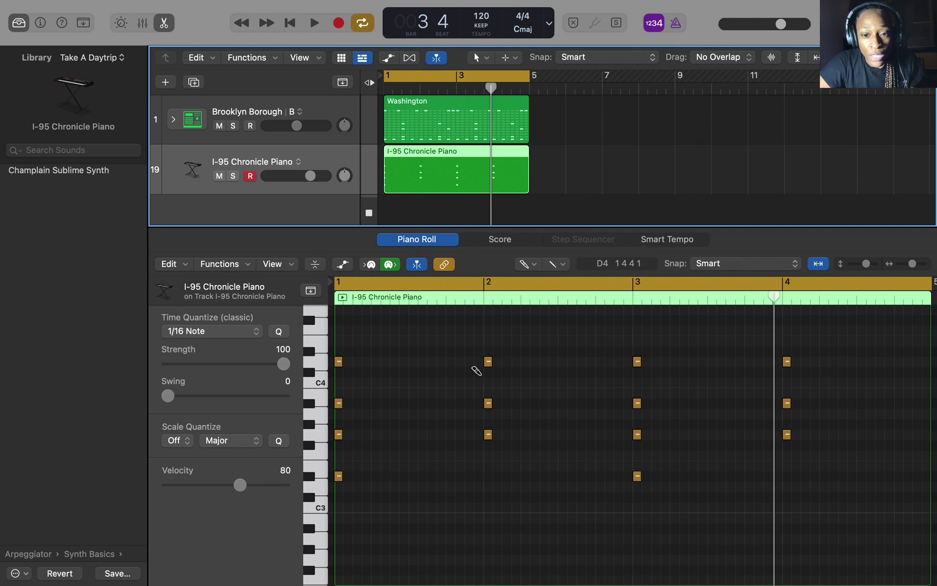
Play the converted region's chords from the start, stop, and switch to the Pointer tool.
key("Return")
key("space")
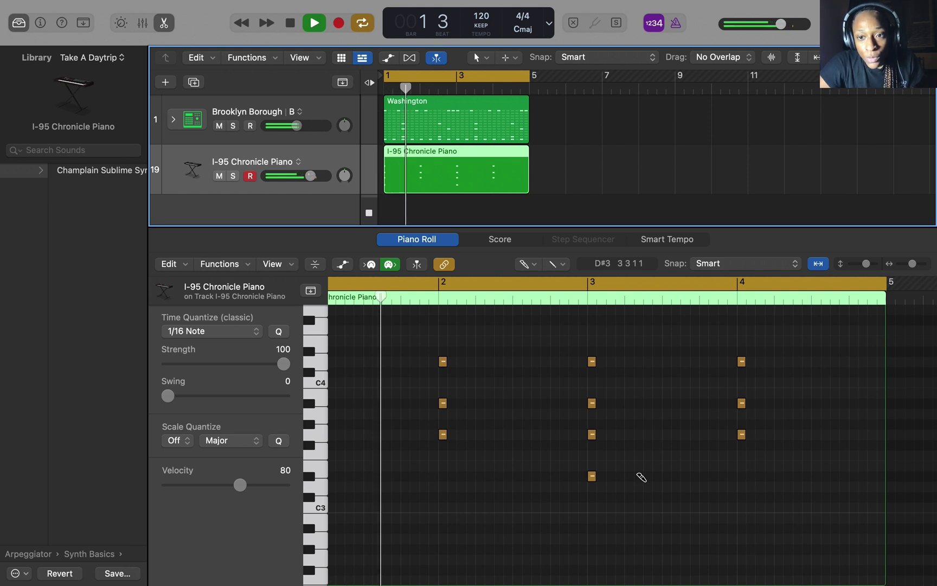
key("space")
key("t")
left_click(641, 477)
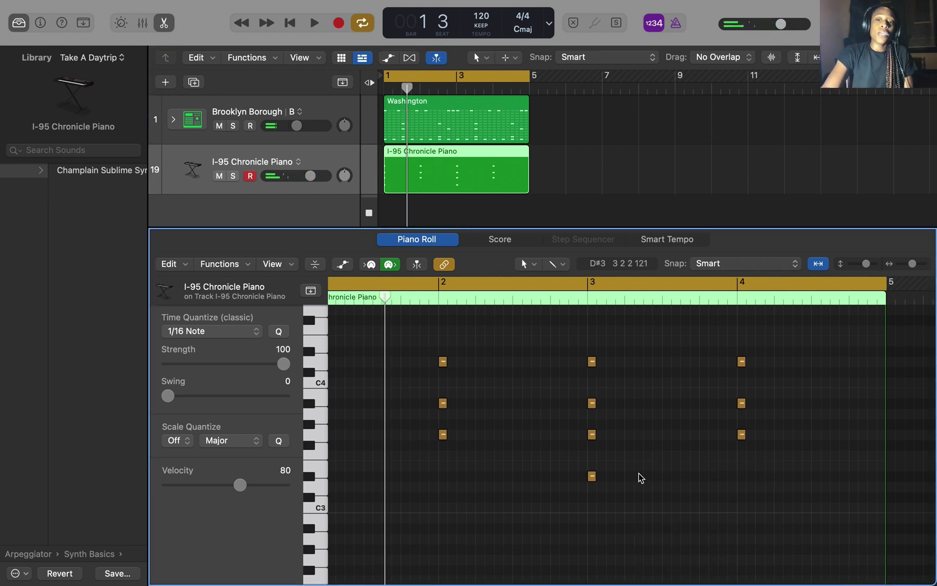